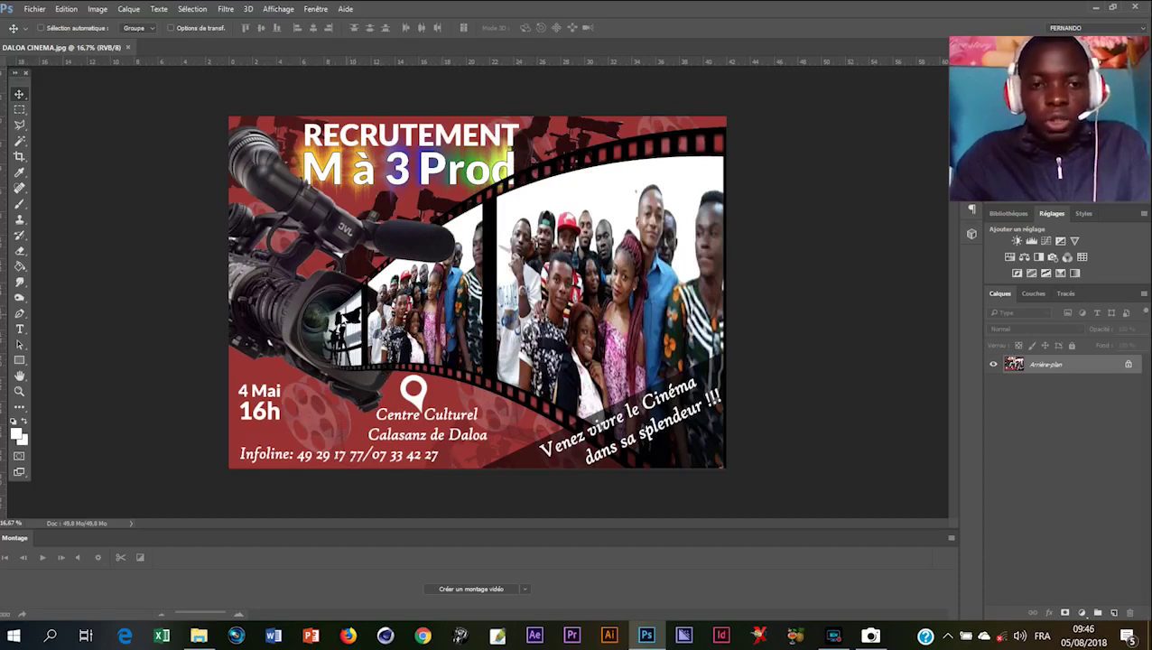
Create a 297,01 × 209,97 mm RGB document at 300 pixels/inch with a white background, and add an empty layer
{"action": "key", "text": "ctrl+n"}
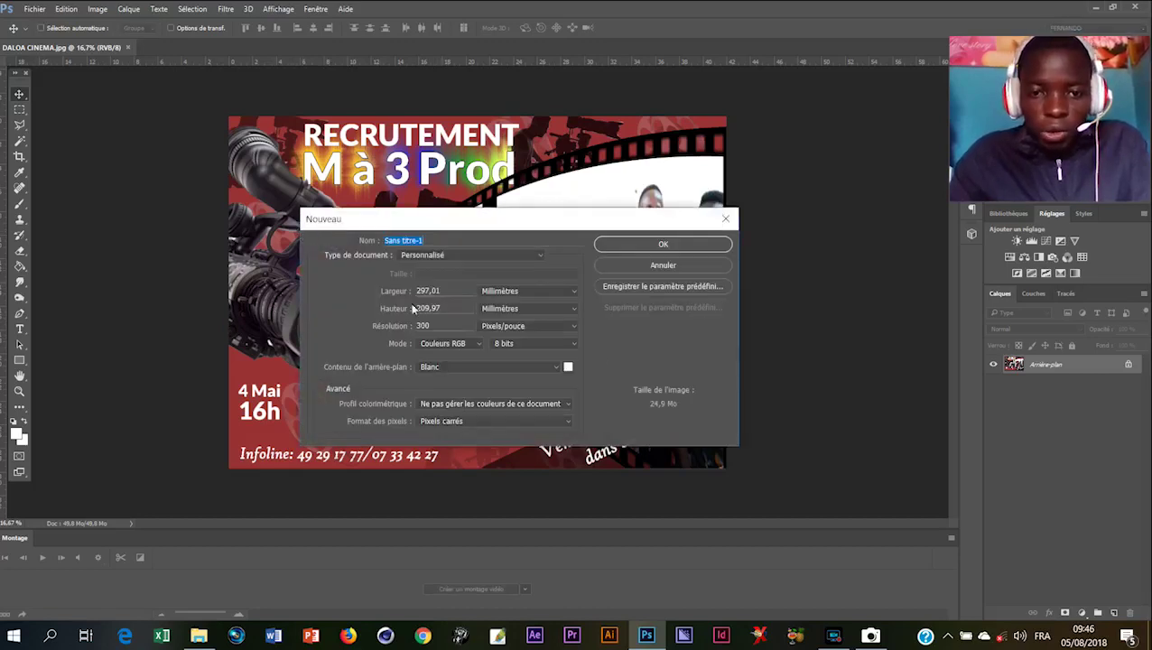
{"action": "left_click", "coordinate": [571, 289]}
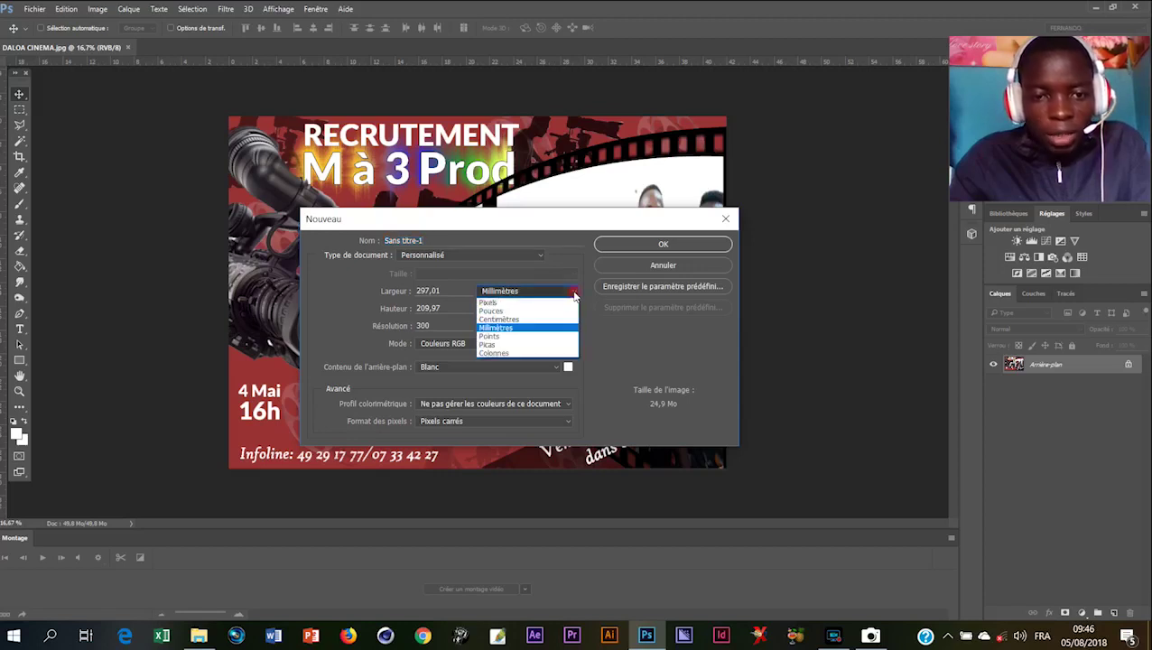
{"action": "left_click", "coordinate": [574, 293]}
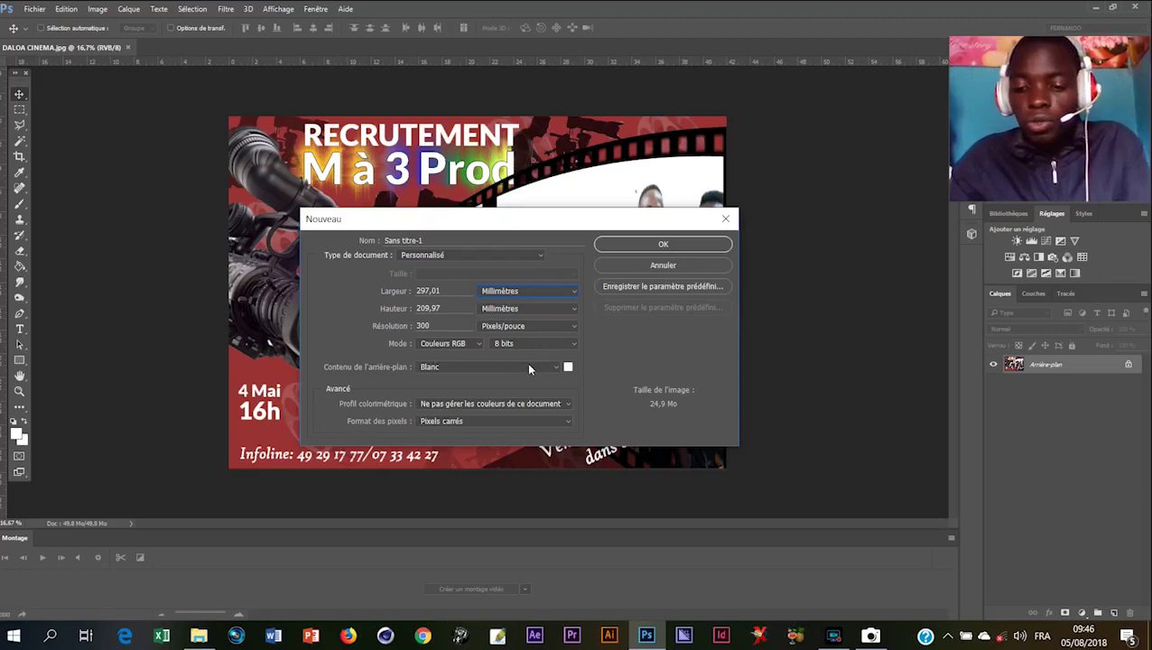
{"action": "key", "text": "Return"}
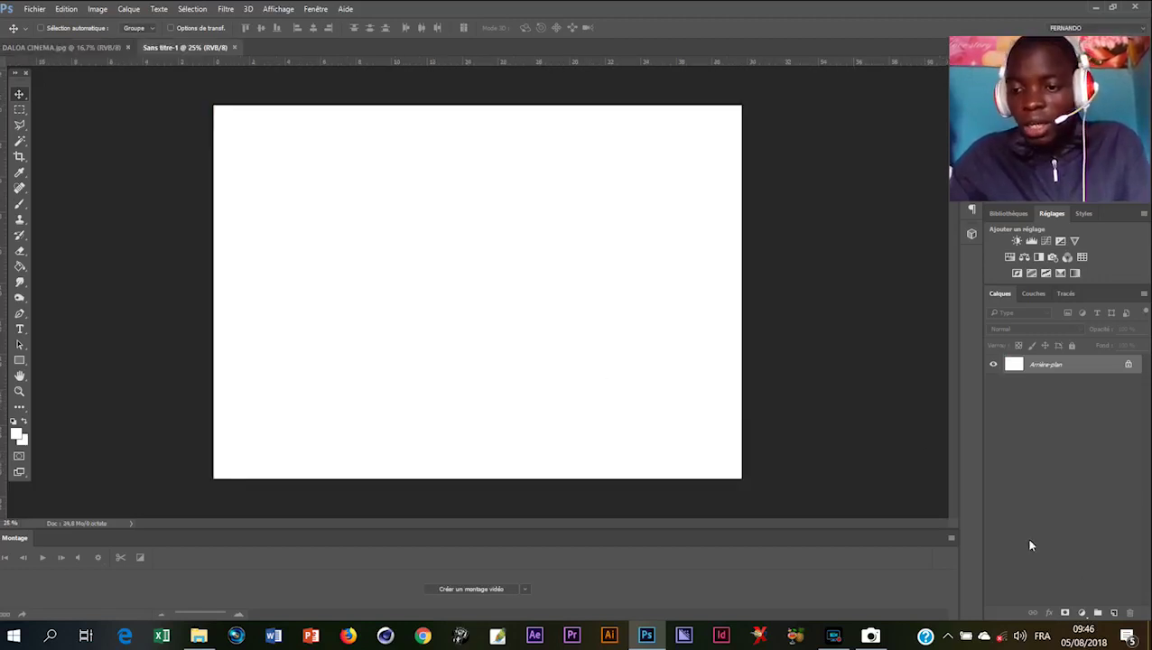
{"action": "left_click", "coordinate": [1114, 614]}
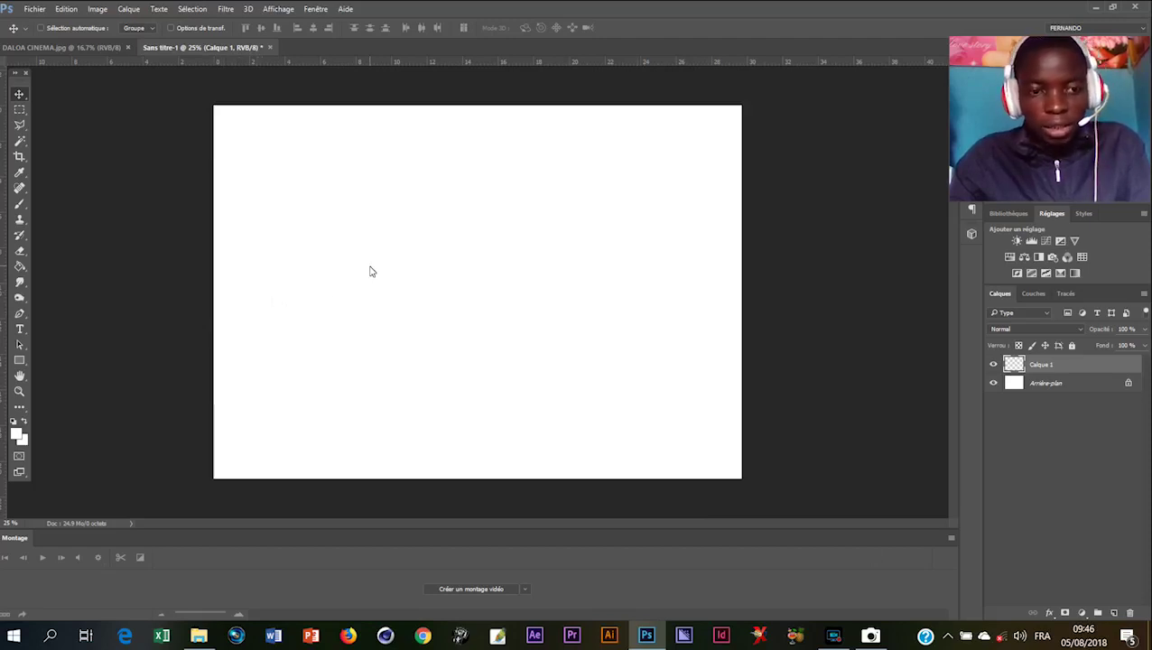
Draw a rectangle about 904 × 588 px near the canvas's left edge and rasterize its layer
{"action": "left_click", "coordinate": [18, 361]}
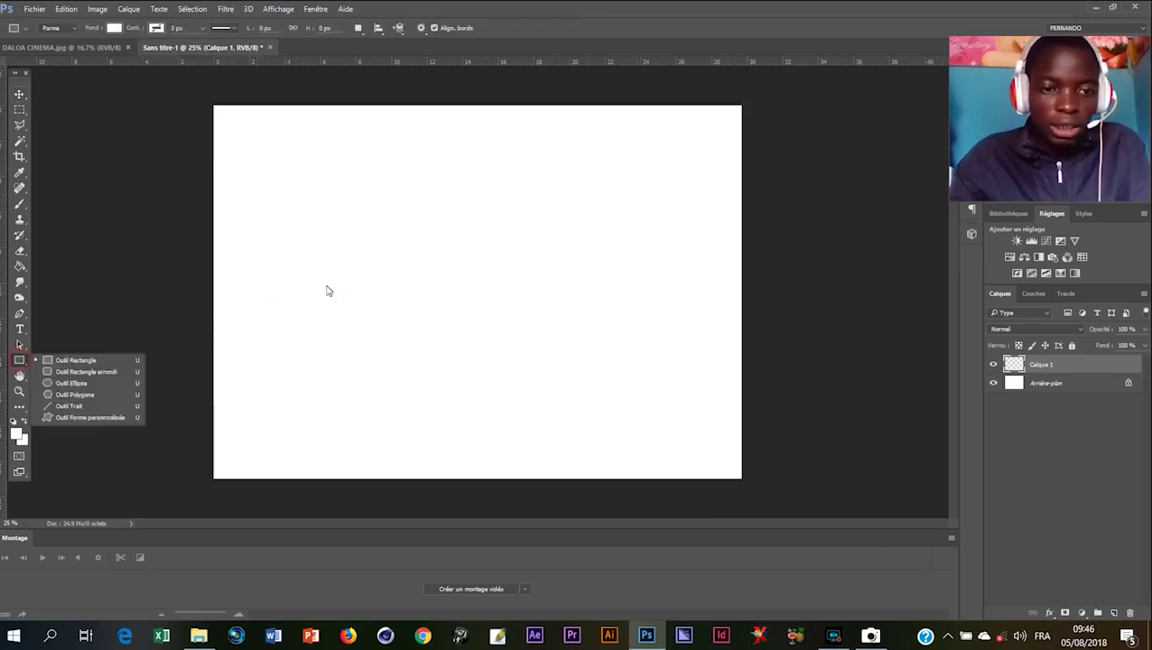
{"action": "left_click_drag", "start_coordinate": [226, 222], "coordinate": [361, 314]}
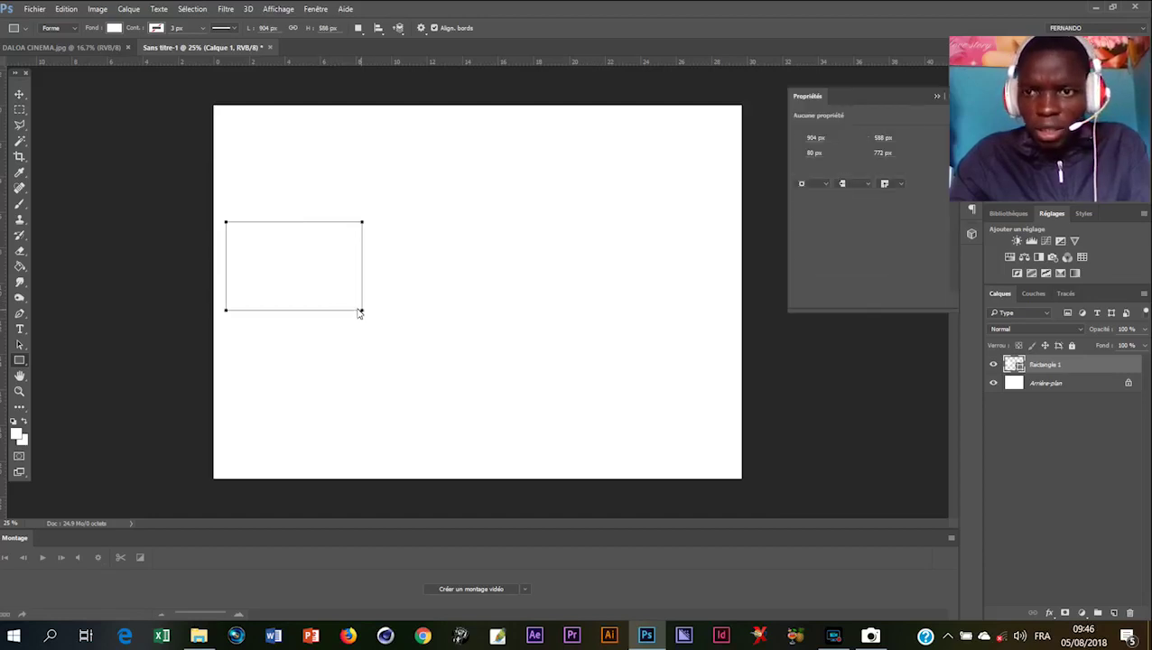
{"action": "right_click", "coordinate": [1092, 363]}
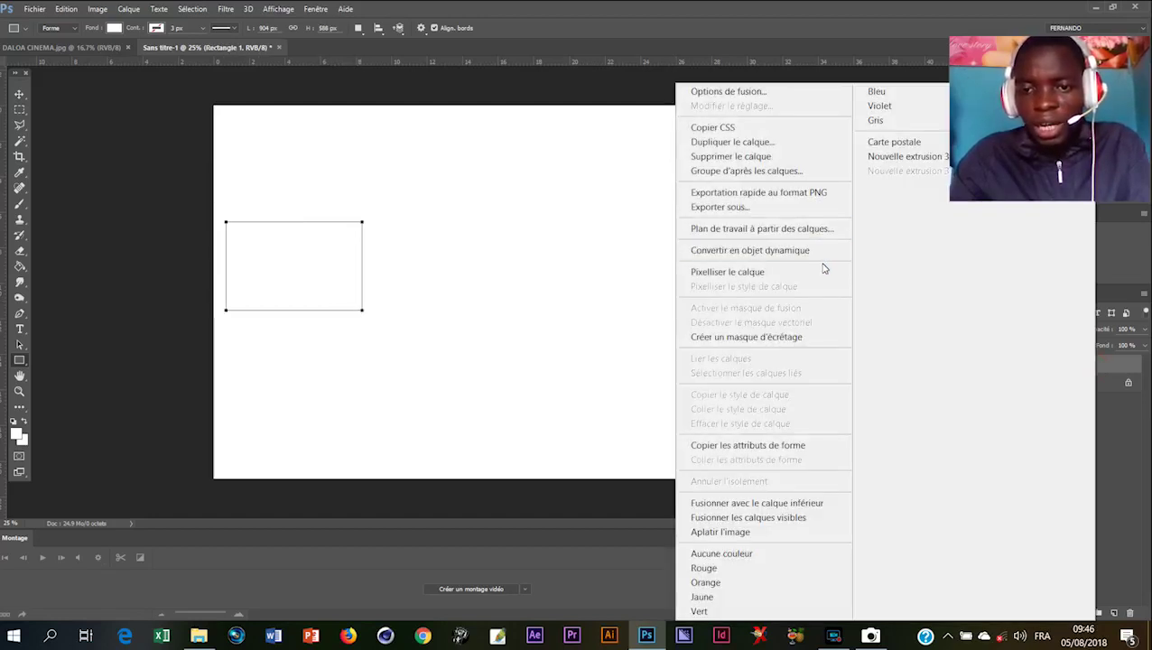
{"action": "left_click", "coordinate": [818, 272]}
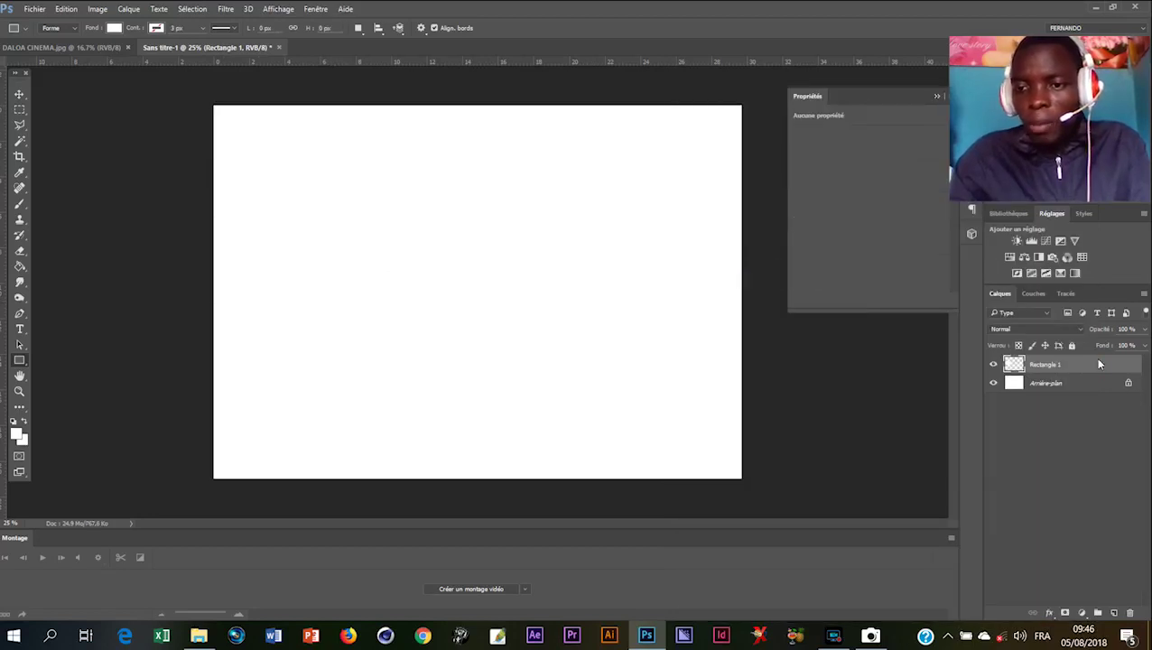
Apply a black (000000) colour overlay to the rectangle layer
{"action": "right_click", "coordinate": [1093, 365]}
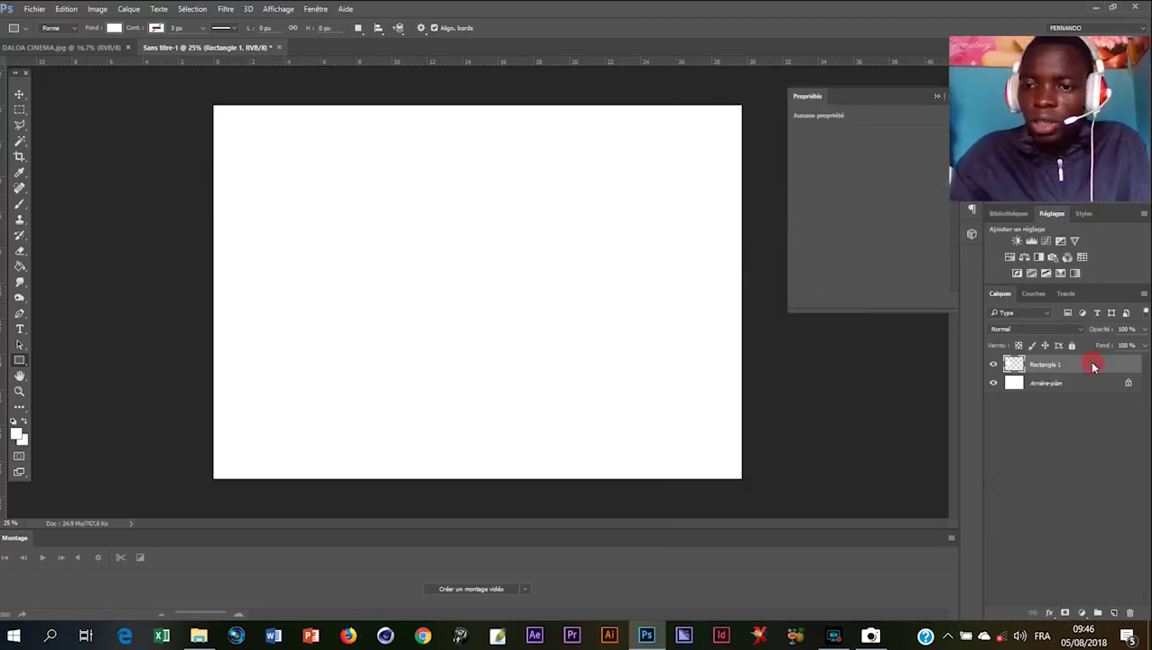
{"action": "double_click", "coordinate": [1092, 366]}
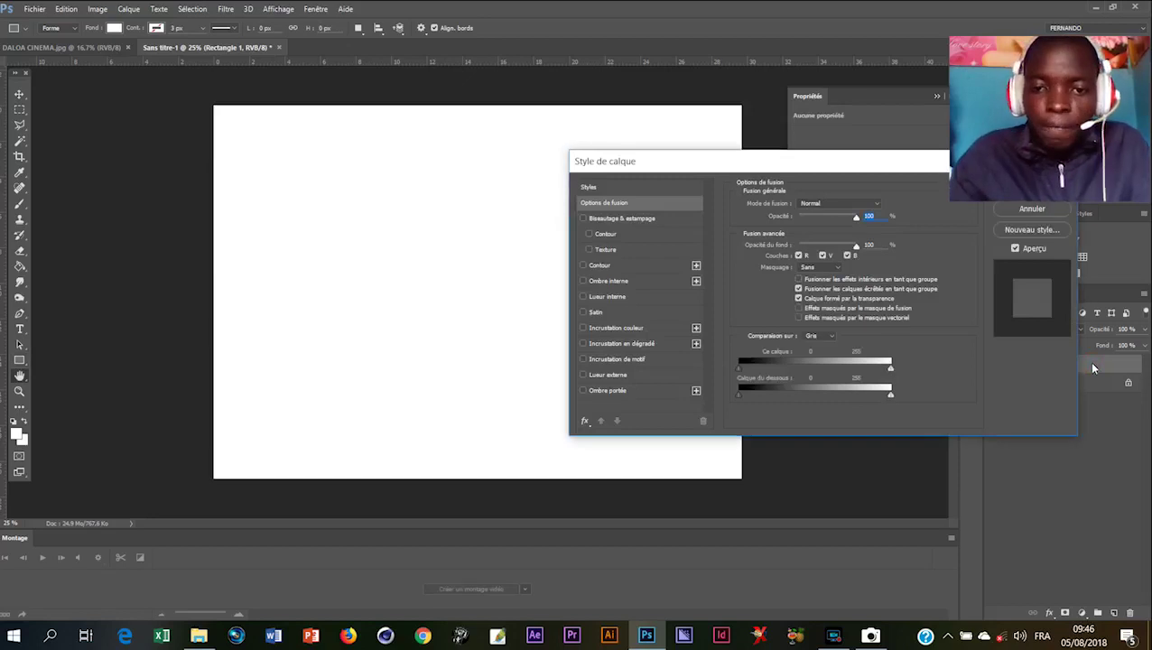
{"action": "left_click", "coordinate": [648, 327]}
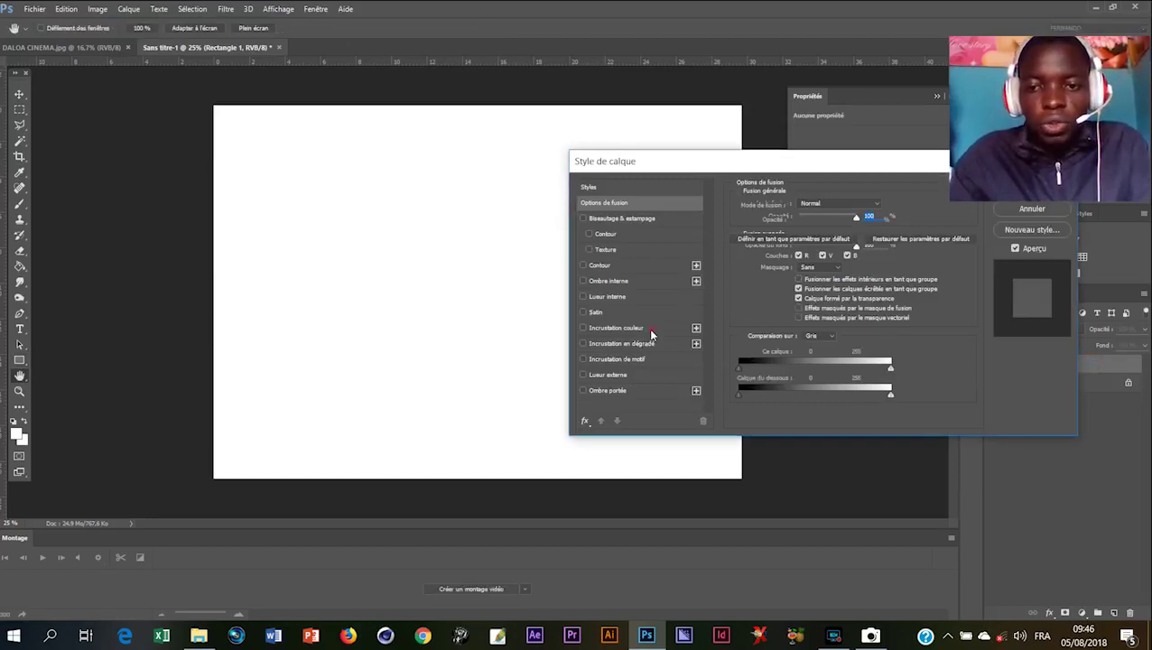
{"action": "left_click", "coordinate": [887, 206]}
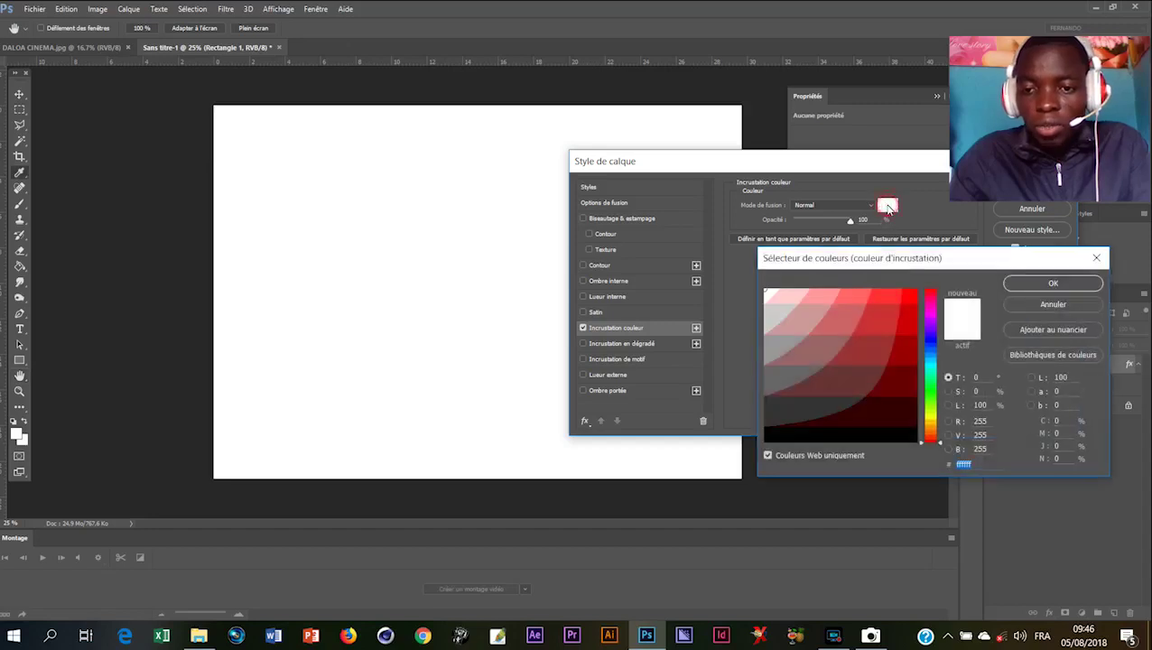
{"action": "left_click", "coordinate": [808, 437]}
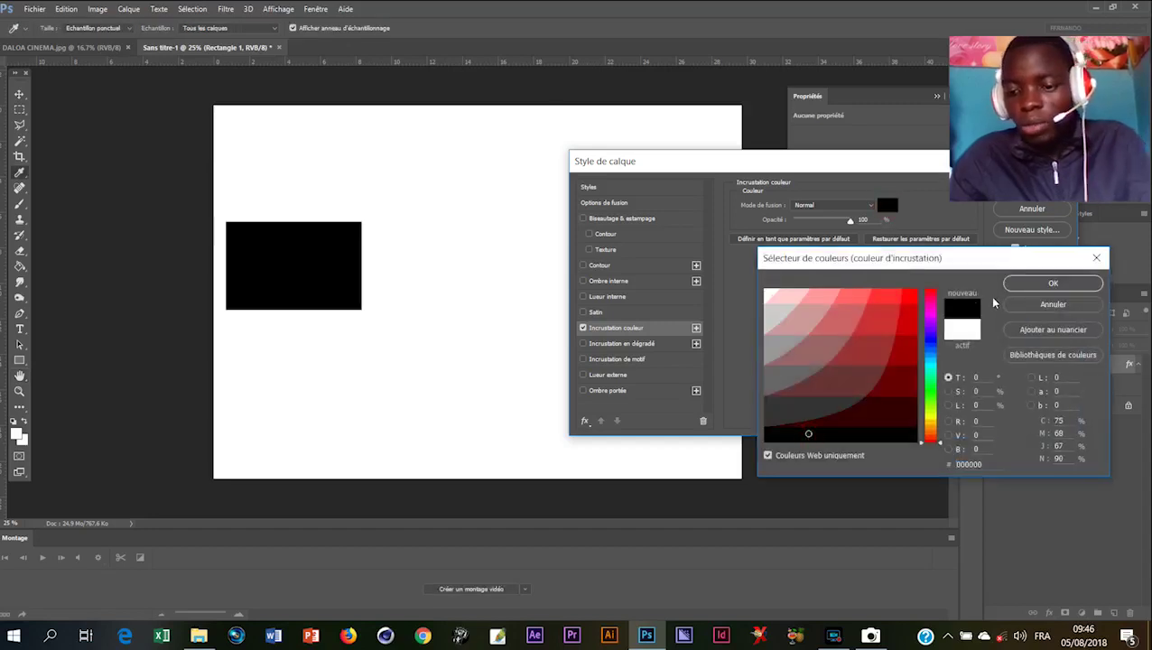
{"action": "left_click", "coordinate": [1003, 289]}
{"action": "key", "text": "Return"}
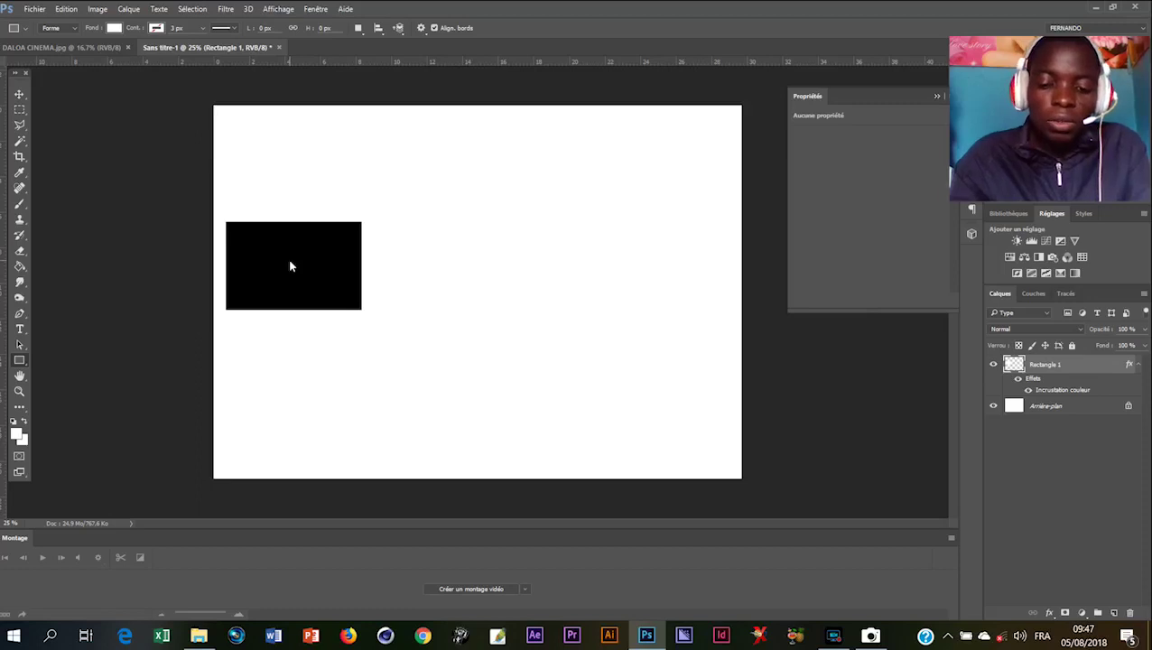
Duplicate the black rectangle layer and change the copy's colour overlay to white (ffffff)
{"action": "key", "text": "ctrl+j"}
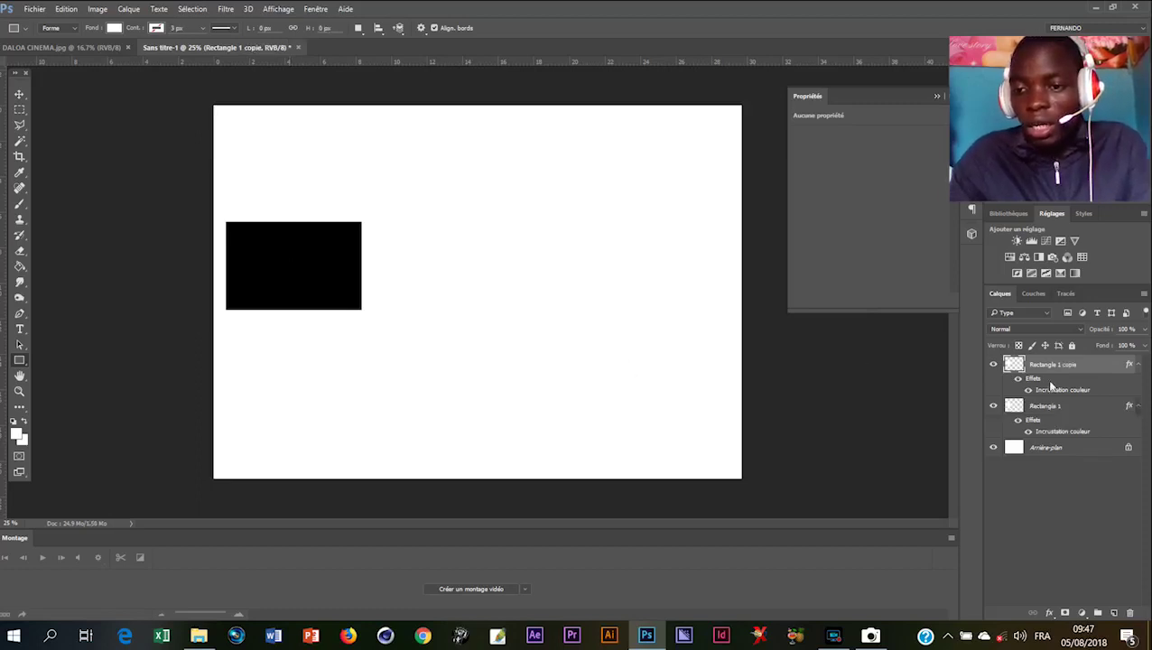
{"action": "double_click", "coordinate": [1075, 363]}
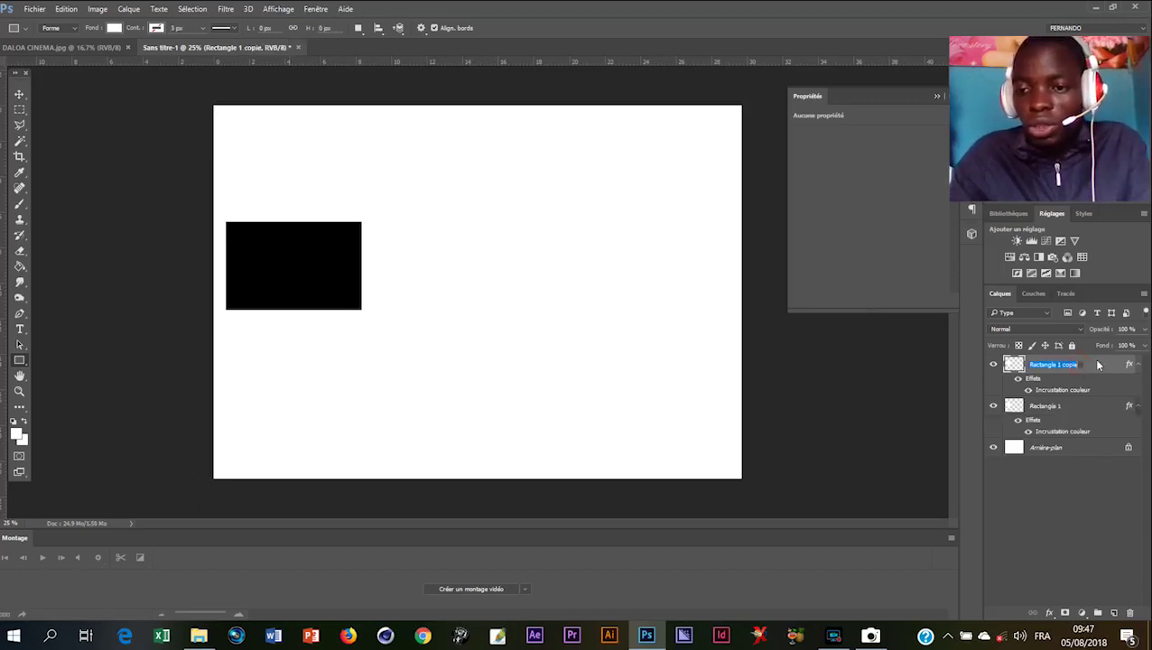
{"action": "double_click", "coordinate": [1098, 361]}
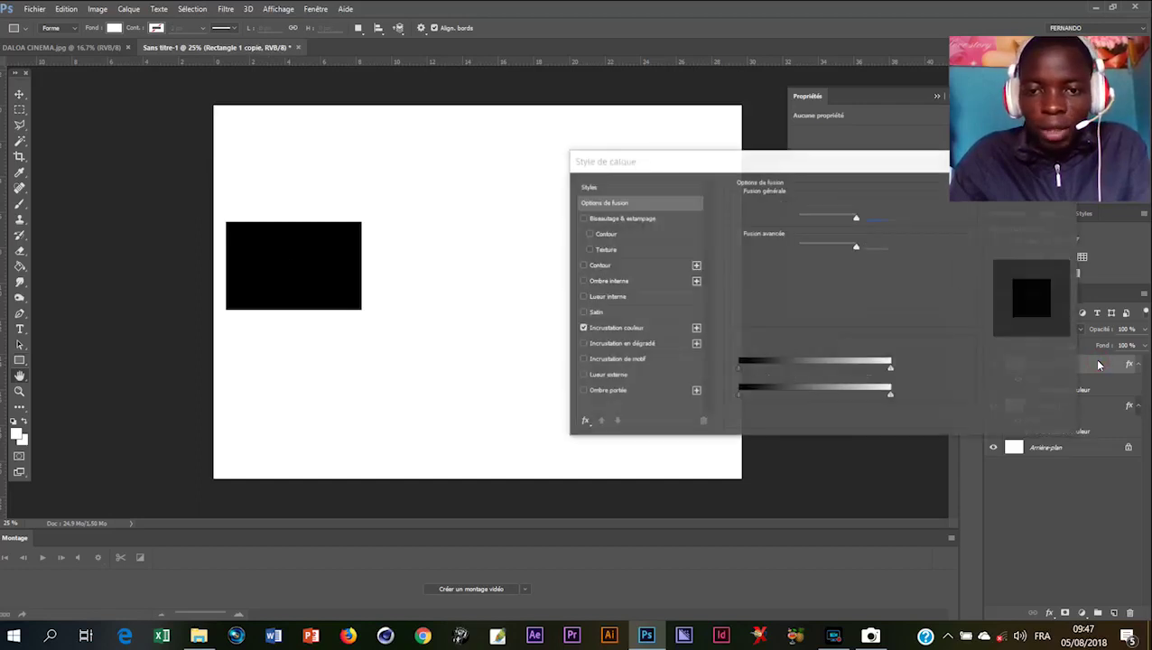
{"action": "left_click", "coordinate": [663, 331]}
{"action": "left_click", "coordinate": [889, 206]}
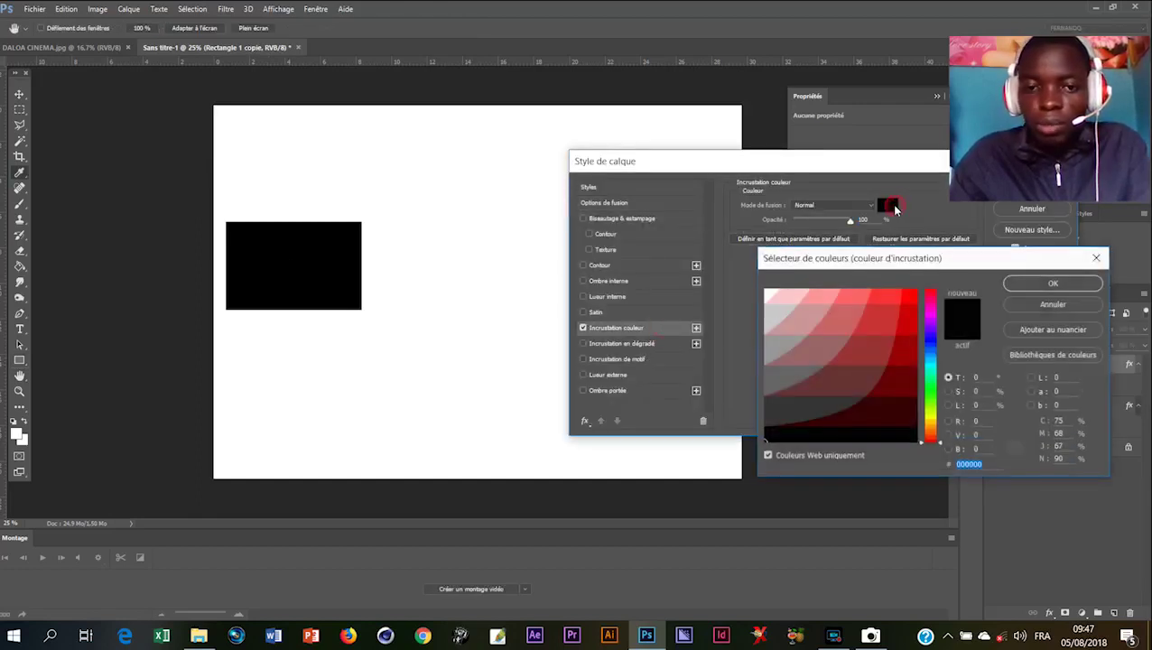
{"action": "left_click", "coordinate": [768, 296]}
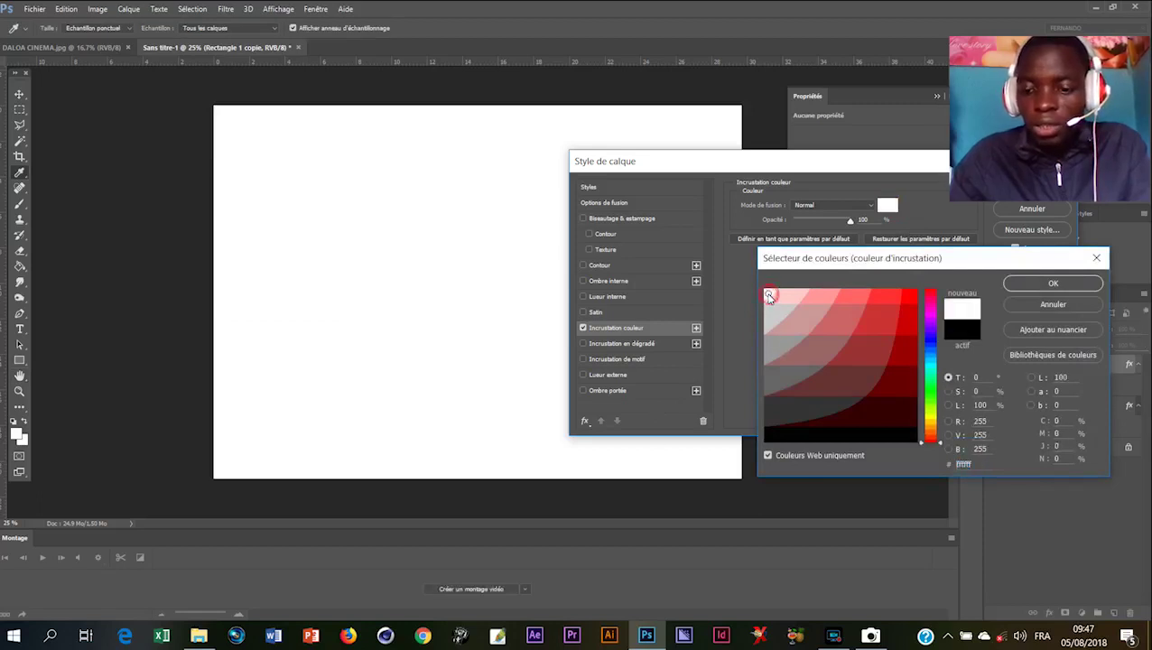
{"action": "key", "text": "Return"}
{"action": "key", "text": "Return"}
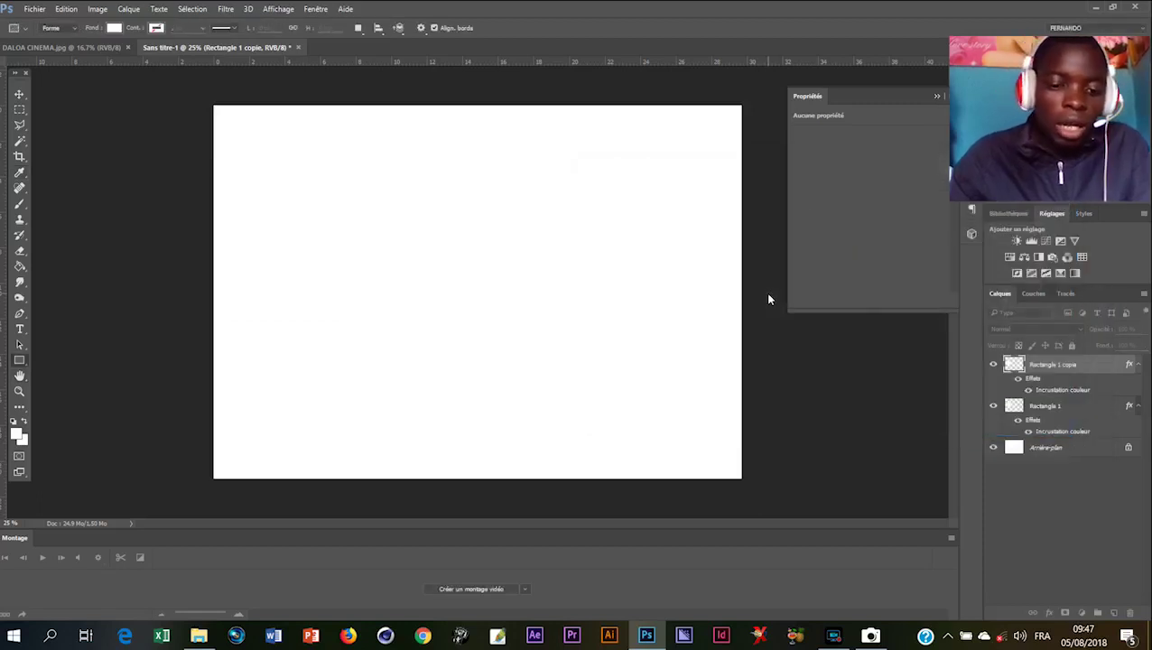
Scale the white rectangle copy down to about 86% around its centre, leaving a black border around it
{"action": "key", "text": "ctrl+t"}
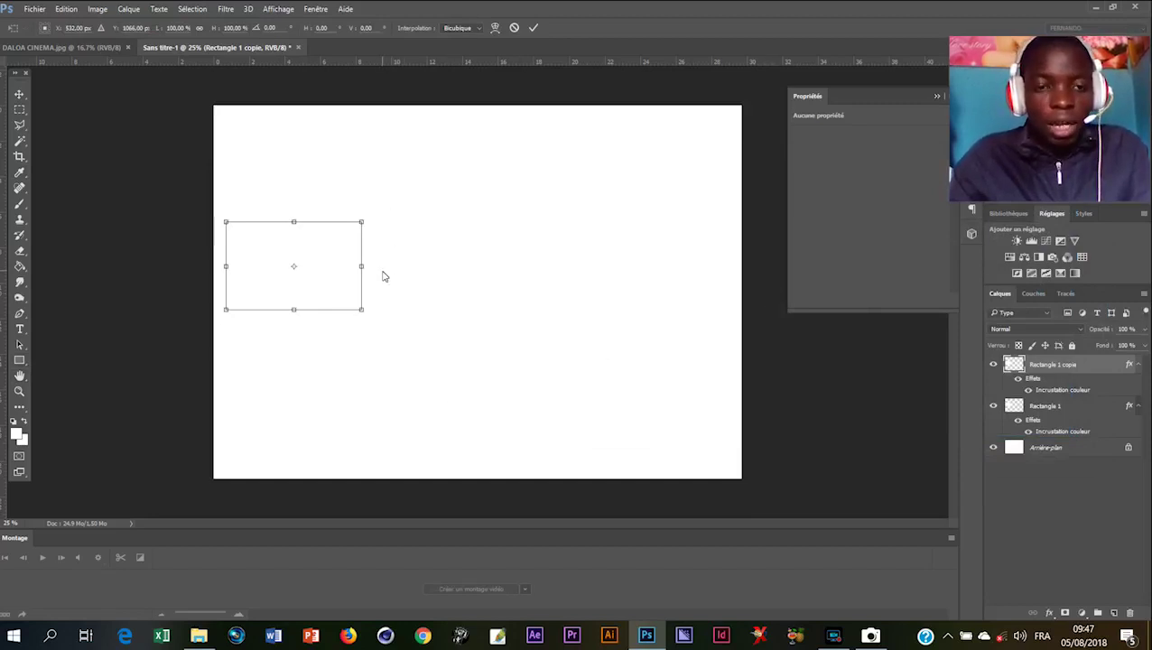
{"action": "left_click", "coordinate": [362, 222]}
{"action": "left_click_drag", "start_coordinate": [362, 224], "coordinate": [357, 229]}
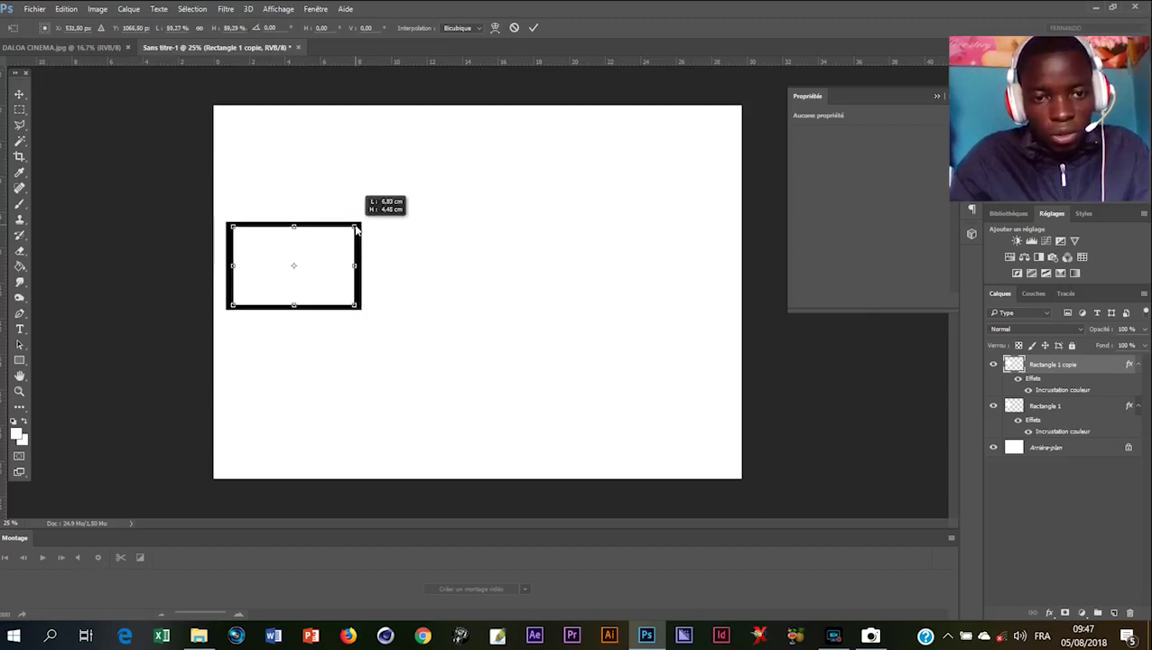
{"action": "left_click_drag", "start_coordinate": [357, 230], "coordinate": [353, 231]}
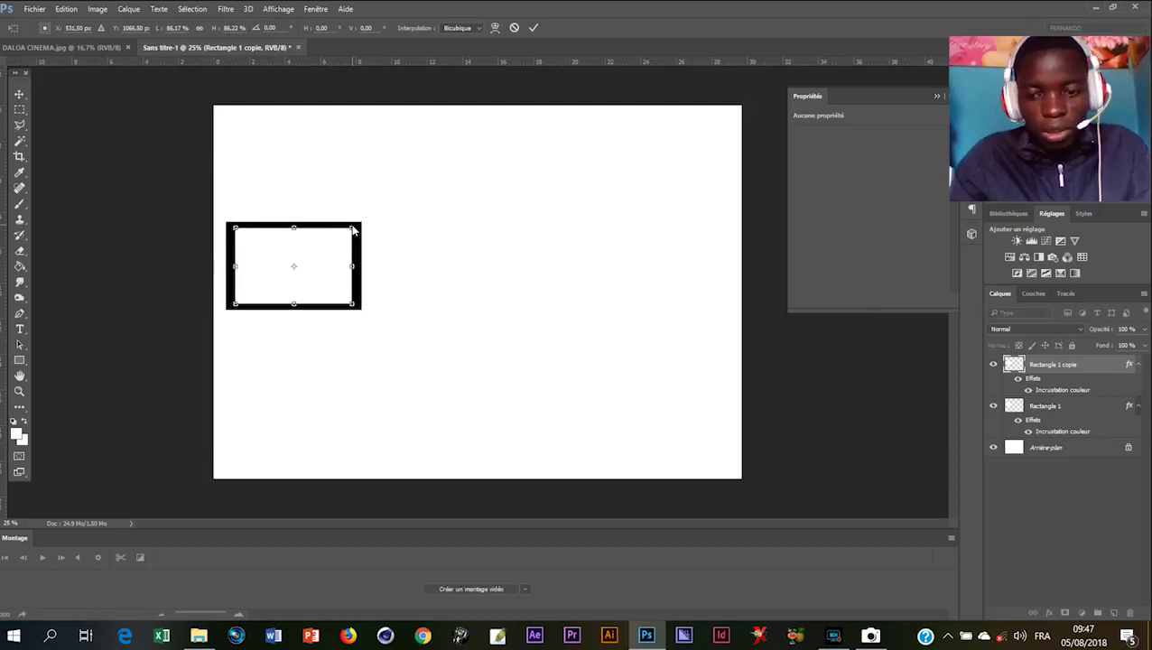
{"action": "key", "text": "Return"}
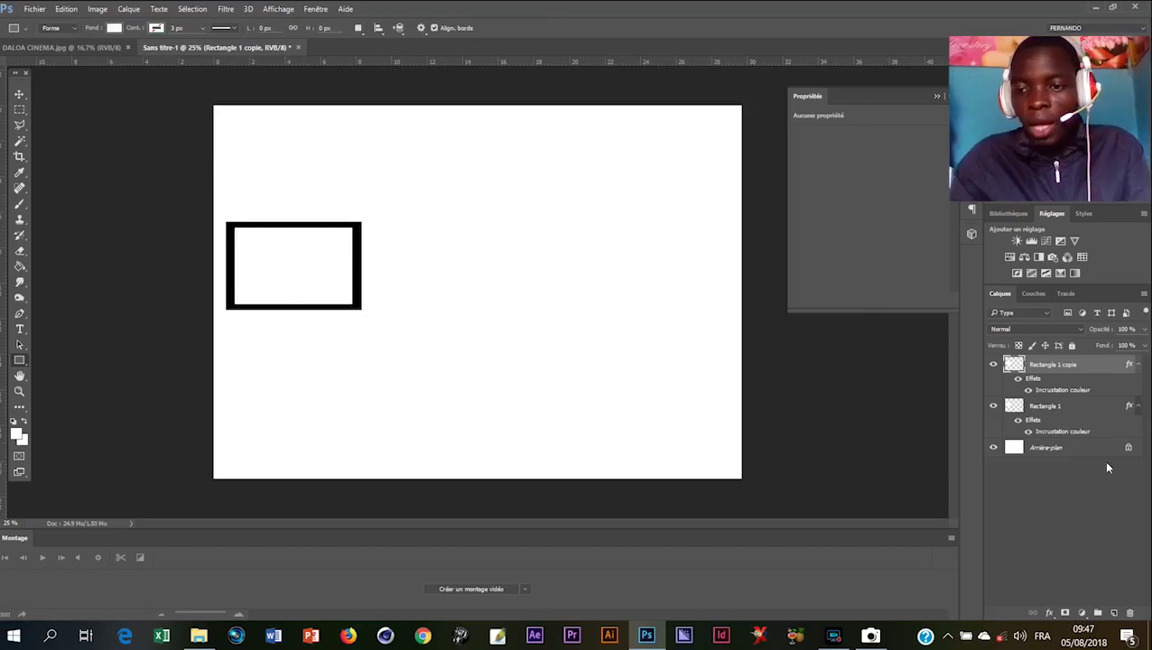
Merge the black and white rectangle layers into one frame and shift it slightly towards the canvas centre
{"action": "left_click", "coordinate": [1069, 408], "text": "shift"}
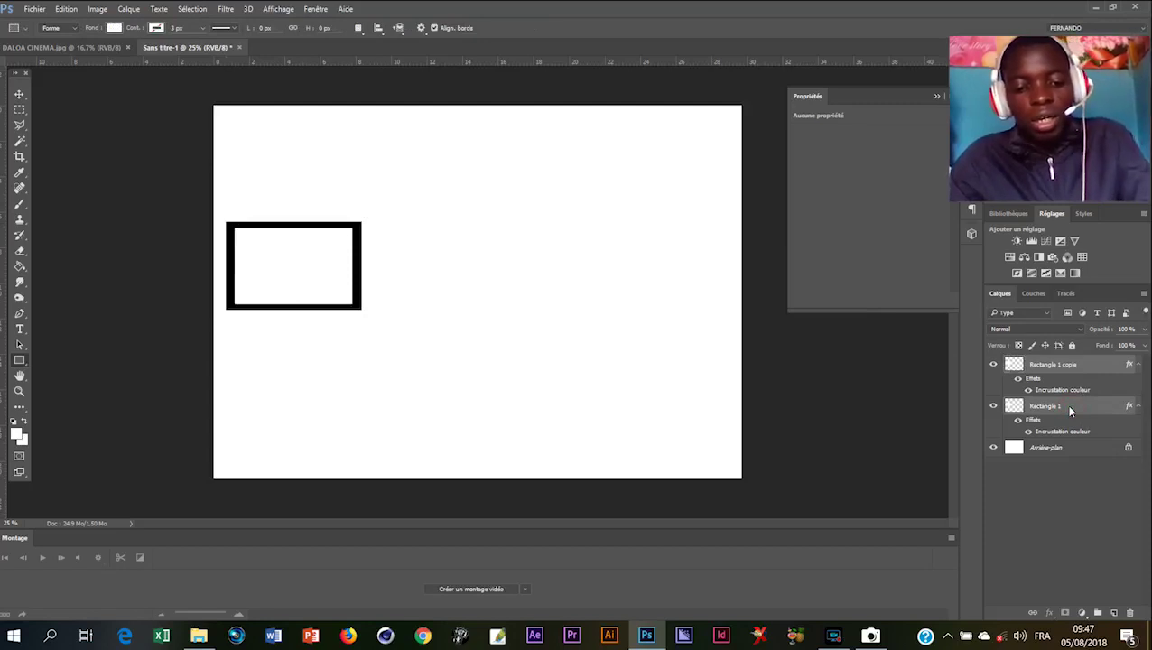
{"action": "key", "text": "ctrl+e"}
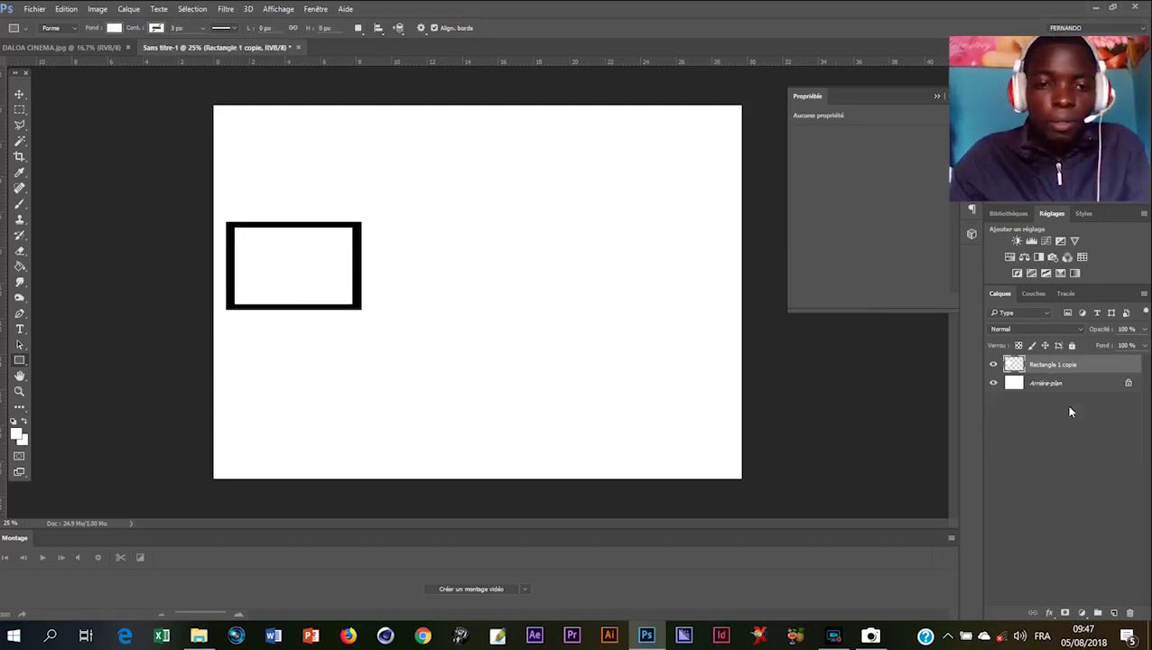
{"action": "key", "text": "v"}
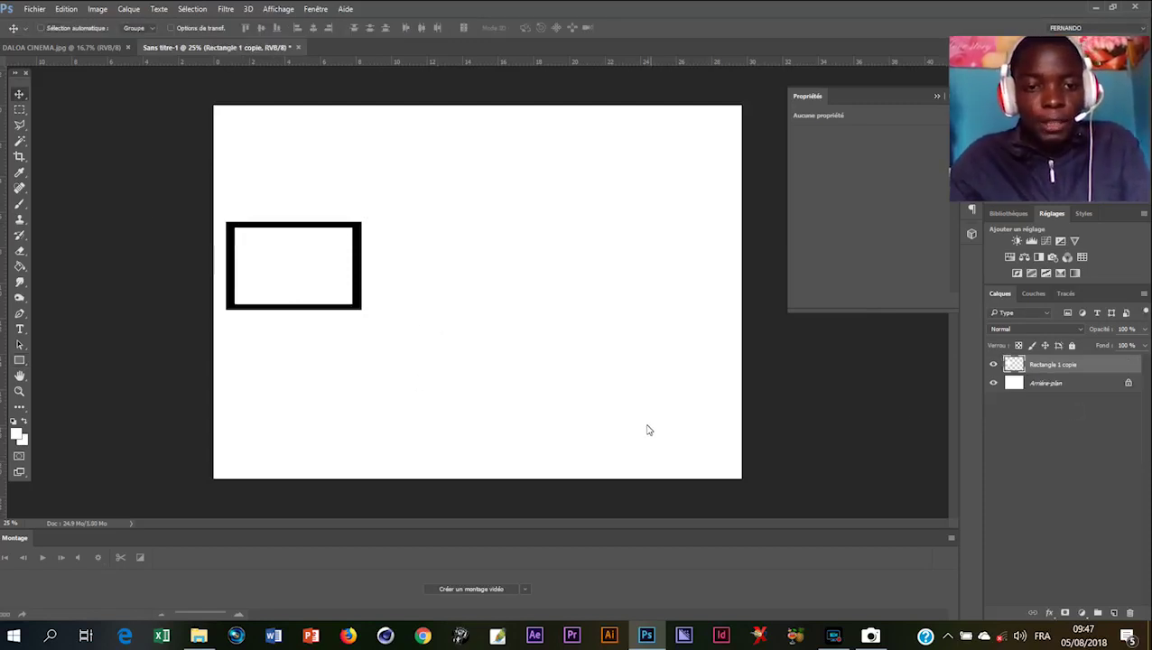
{"action": "left_click_drag", "start_coordinate": [273, 277], "coordinate": [351, 272]}
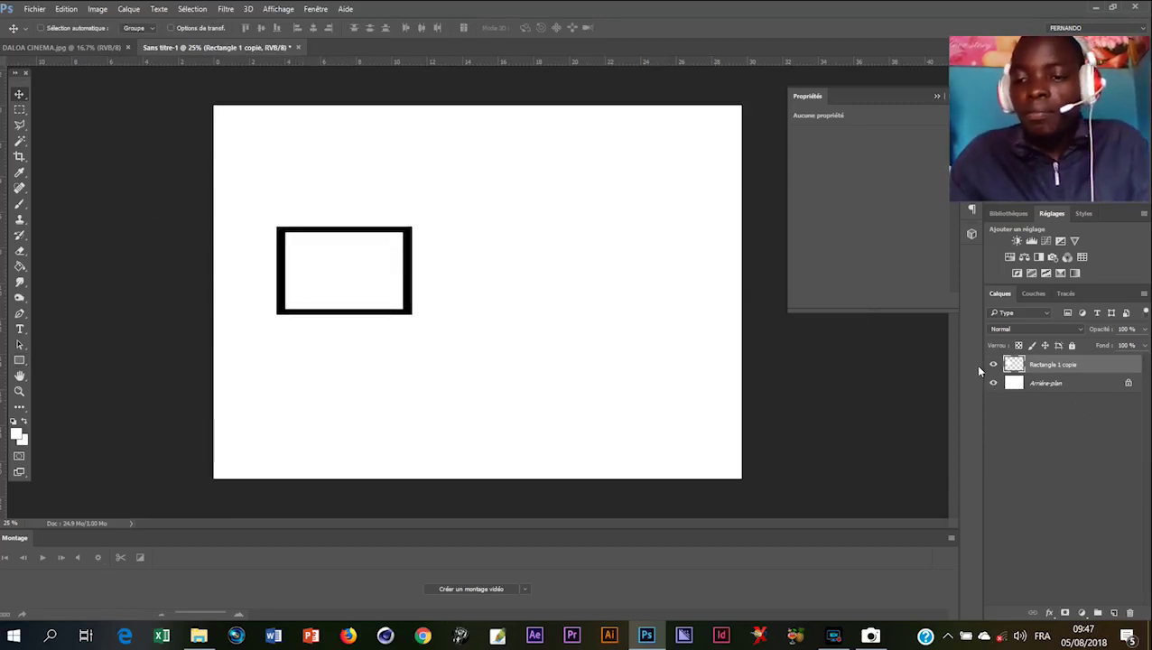
Hide the background layer, reposition the frame and place two copies beside it to form a row of three
{"action": "left_click", "coordinate": [992, 383]}
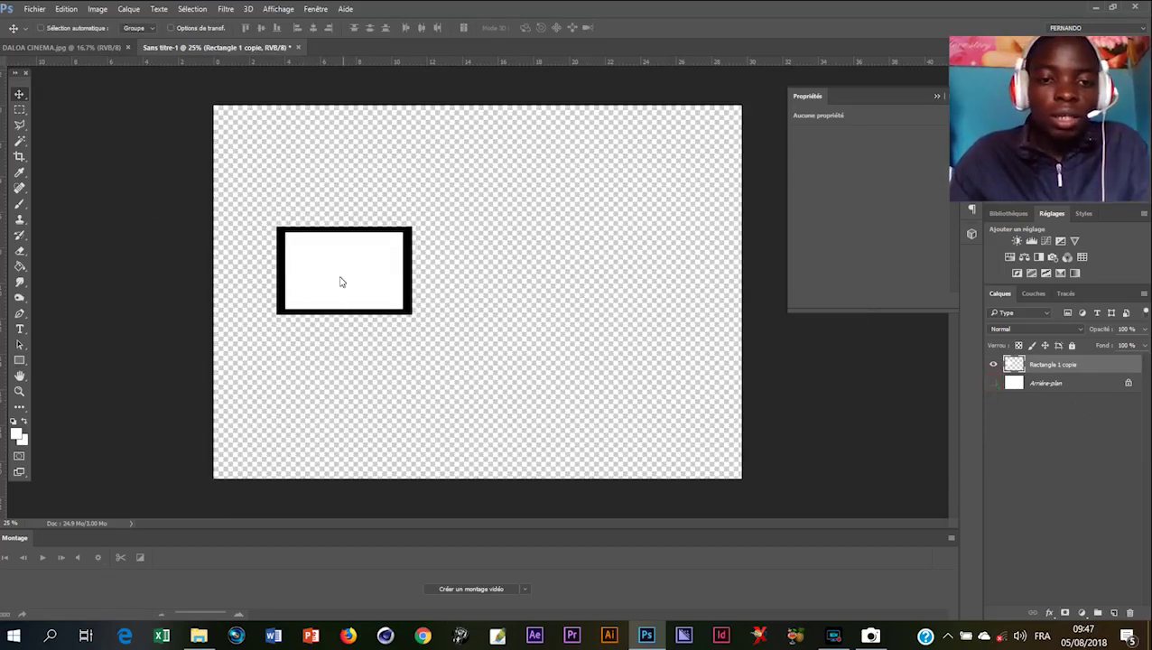
{"action": "left_click_drag", "start_coordinate": [342, 280], "coordinate": [323, 260]}
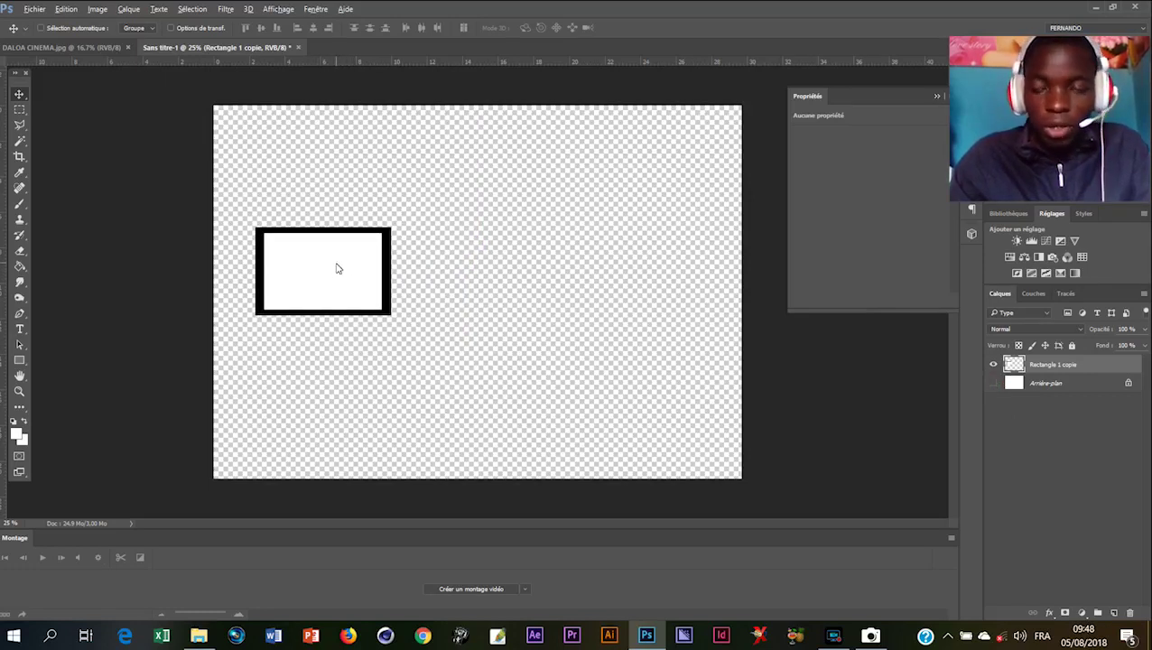
{"action": "left_click_drag", "start_coordinate": [344, 267], "coordinate": [593, 274]}
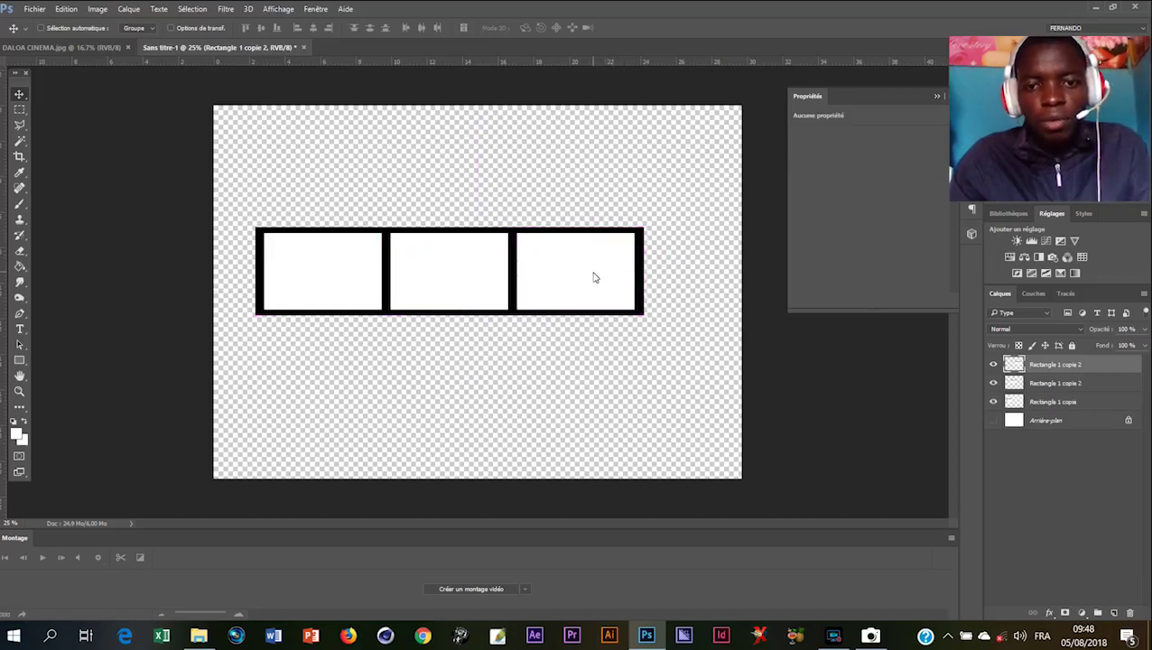
Merge the three frame layers into one and move the resulting strip to the centre of the canvas
{"action": "left_click", "coordinate": [1089, 386], "text": "ctrl"}
{"action": "left_click", "coordinate": [1080, 400], "text": "ctrl"}
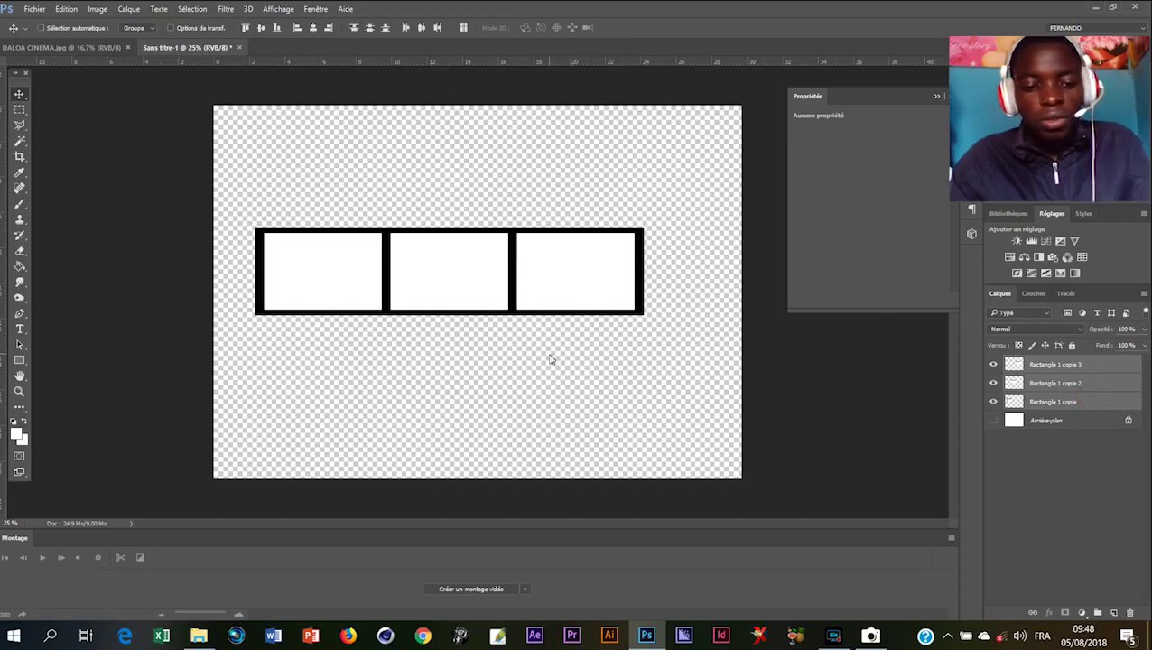
{"action": "key", "text": "ctrl+e"}
{"action": "left_click_drag", "start_coordinate": [441, 263], "coordinate": [469, 289]}
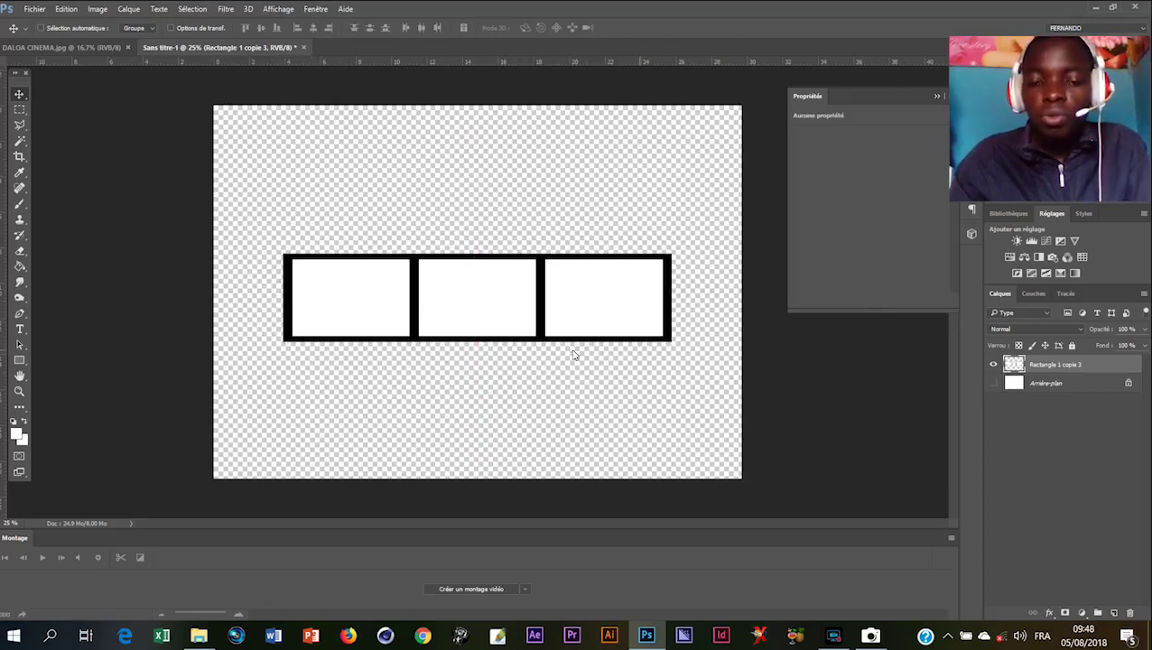
Select the white interiors of all three frames with the Magic Wand, delete them and clear the selection
{"action": "left_click", "coordinate": [20, 142]}
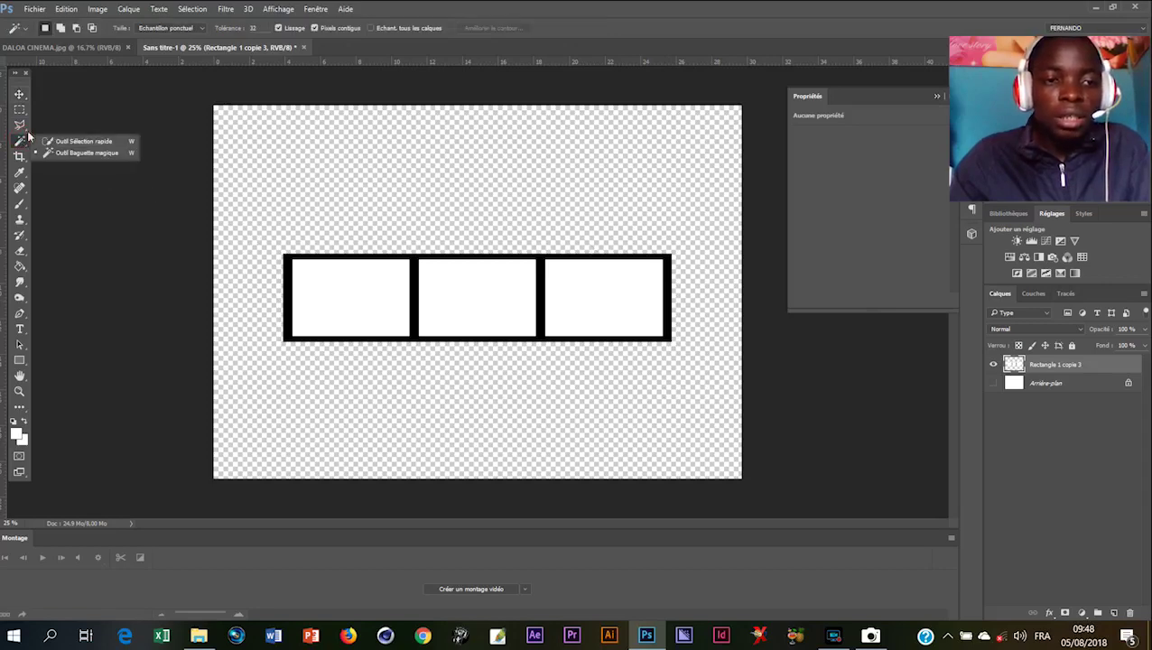
{"action": "left_click", "coordinate": [19, 142]}
{"action": "left_click", "coordinate": [19, 142]}
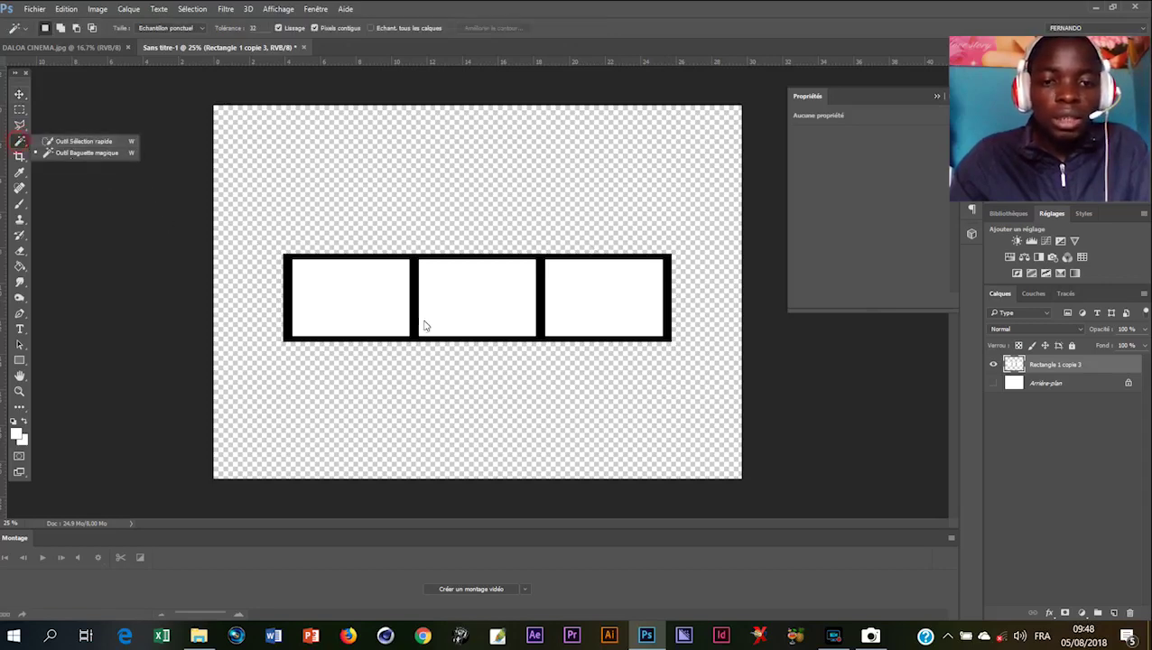
{"action": "left_click", "coordinate": [381, 299]}
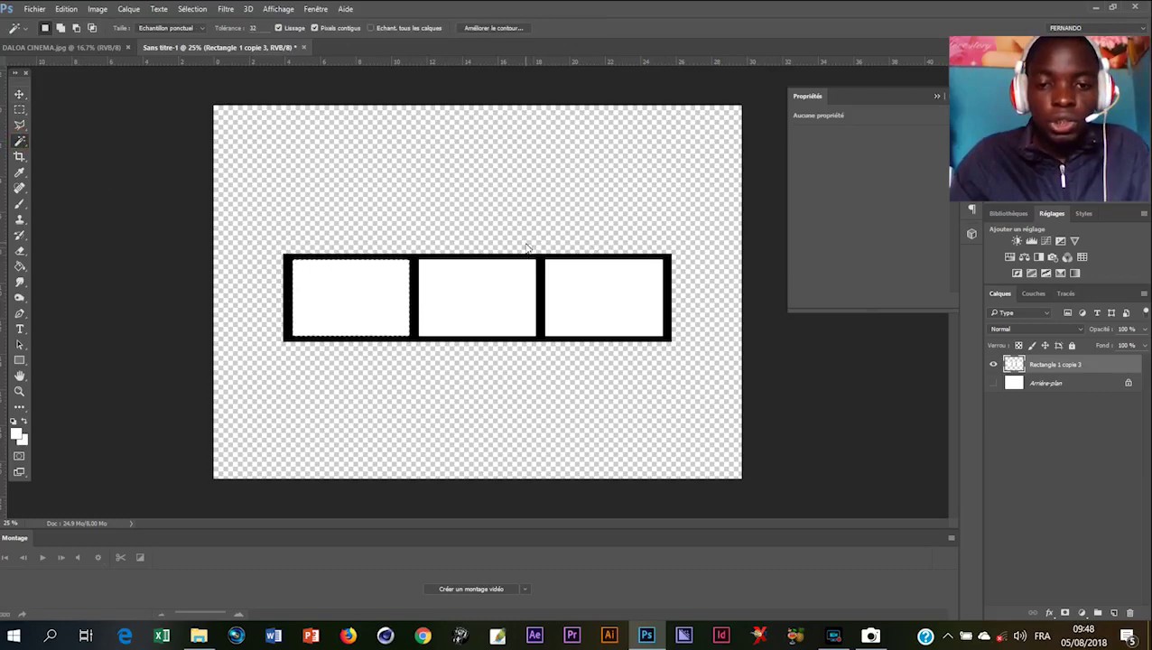
{"action": "key", "text": "shift"}
{"action": "left_click", "coordinate": [489, 300], "text": "shift"}
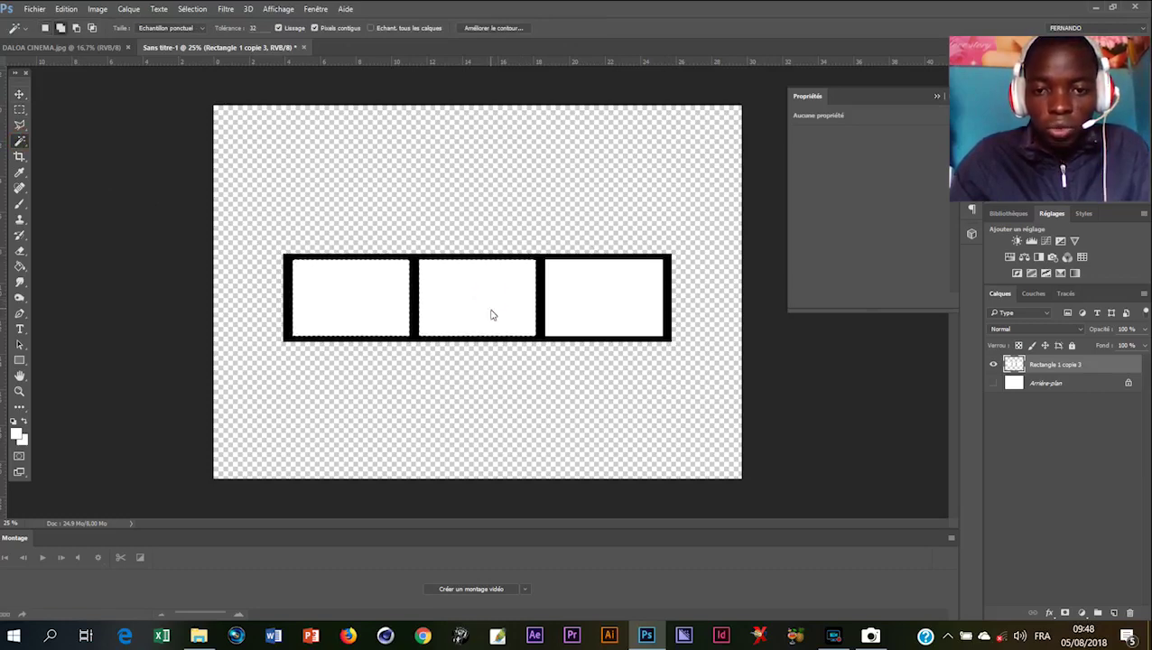
{"action": "left_click", "coordinate": [581, 282], "text": "shift"}
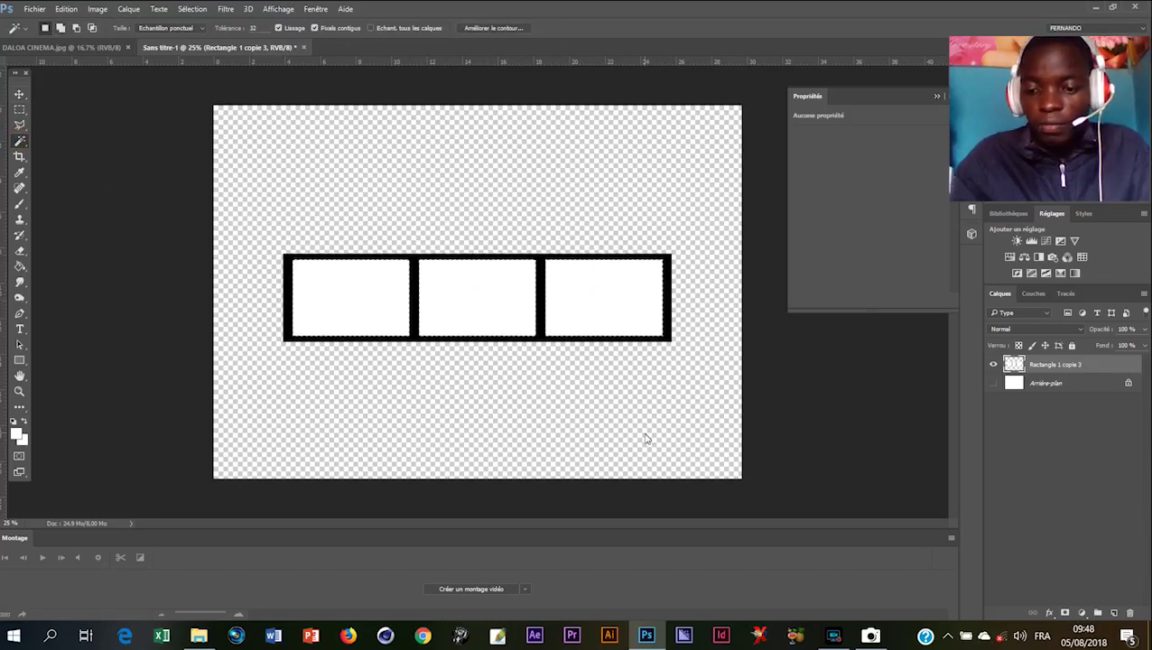
{"action": "key", "text": "Delete"}
{"action": "key", "text": "ctrl+d"}
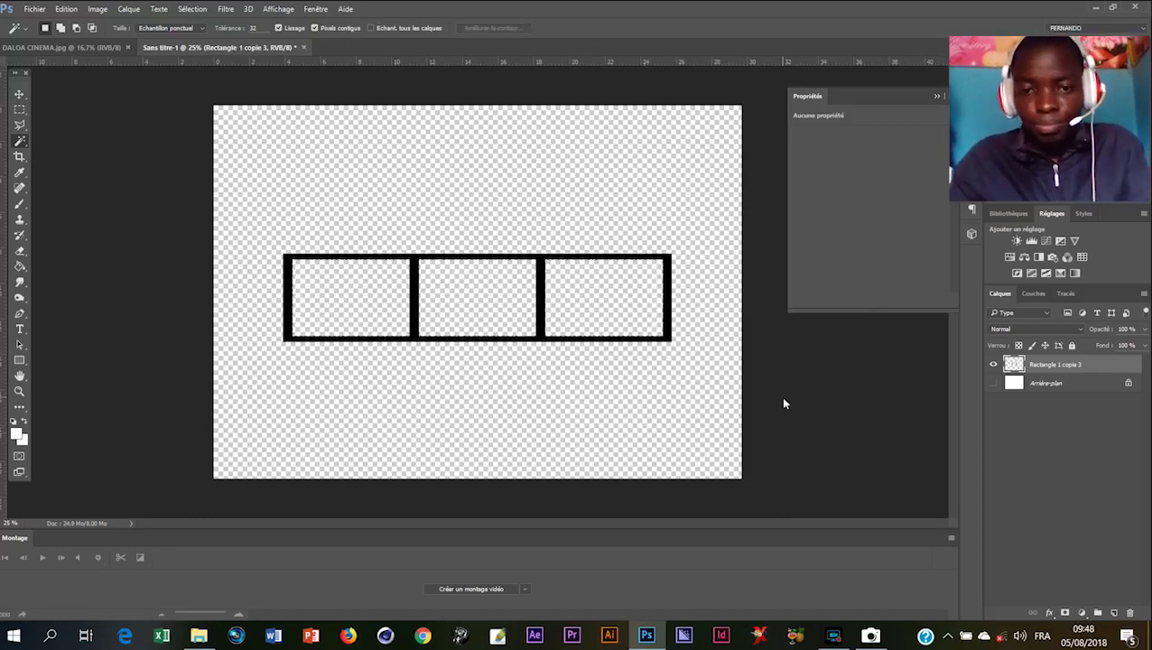
Compare the strip with the cinema poster and enlarge it proportionally around its centre to nearly the full canvas width
{"action": "key", "text": "ctrl+plus"}
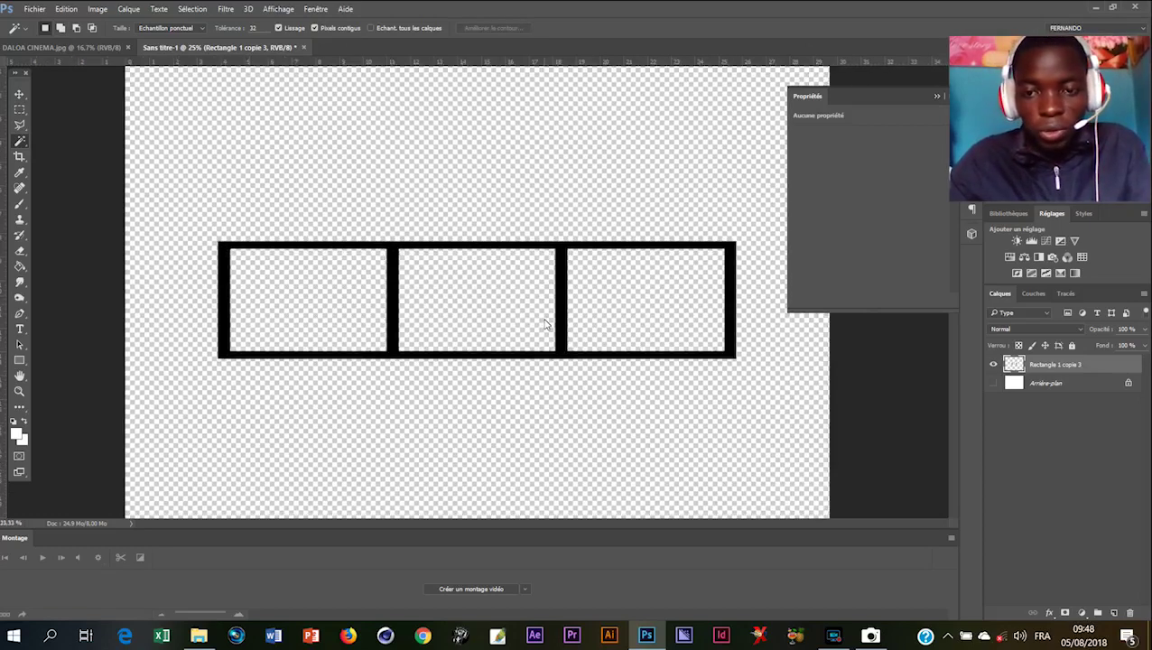
{"action": "scroll", "coordinate": [480, 318], "scroll_direction": "down", "scroll_amount": 3}
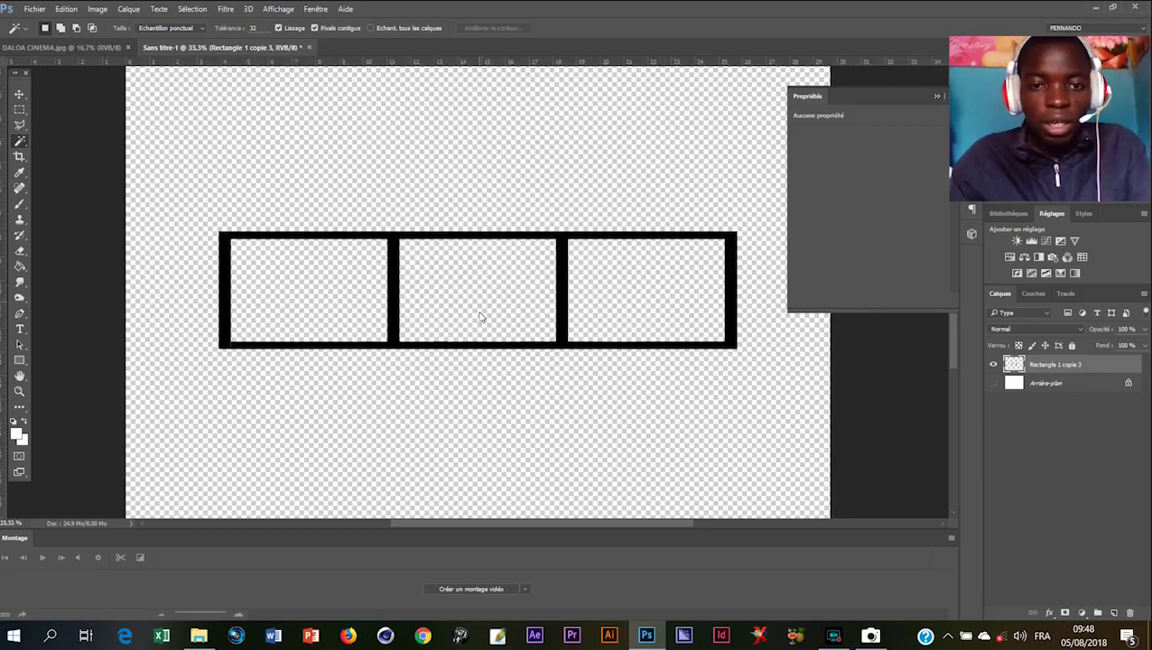
{"action": "scroll", "coordinate": [480, 316], "scroll_direction": "up", "scroll_amount": 3}
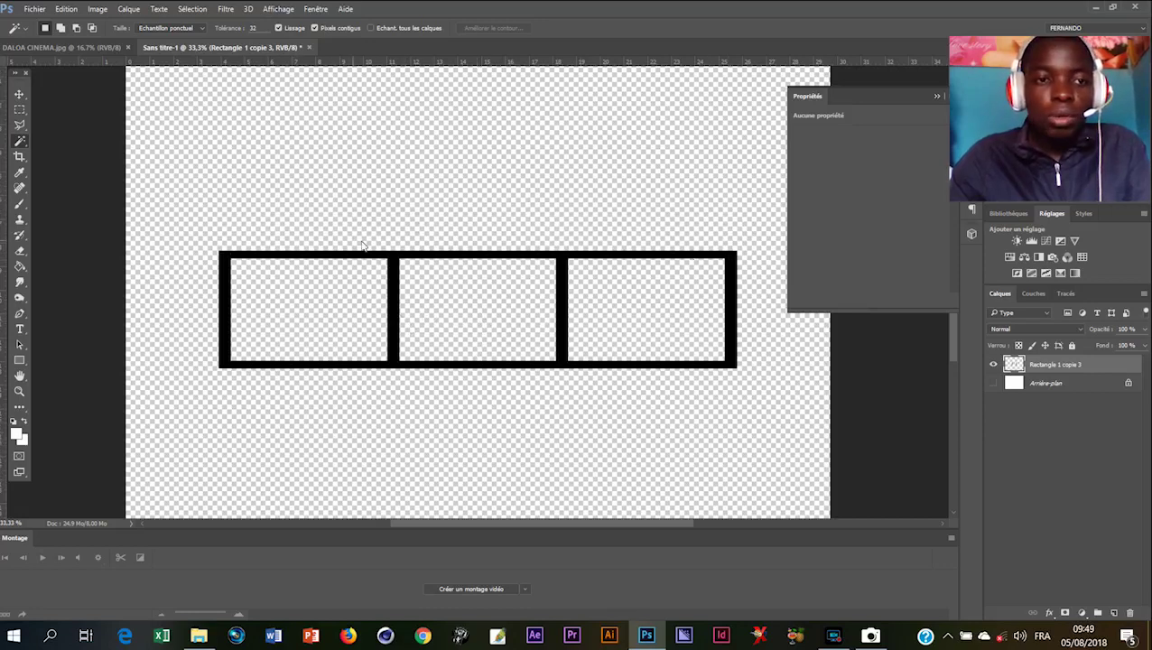
{"action": "left_click", "coordinate": [85, 48]}
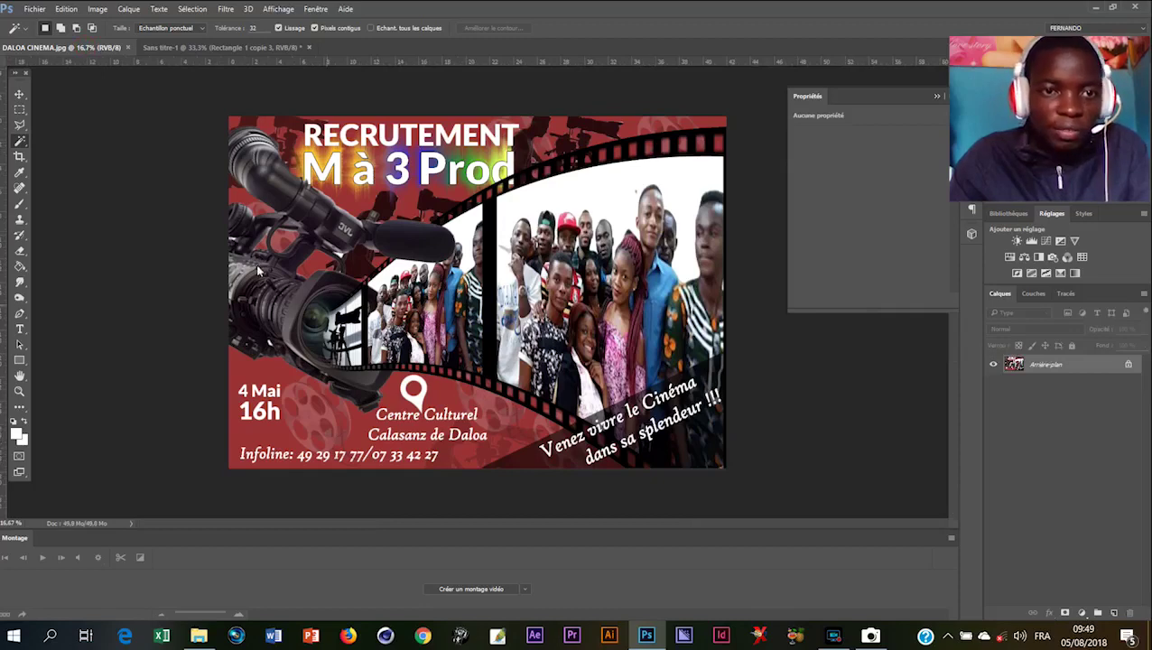
{"action": "left_click", "coordinate": [177, 48]}
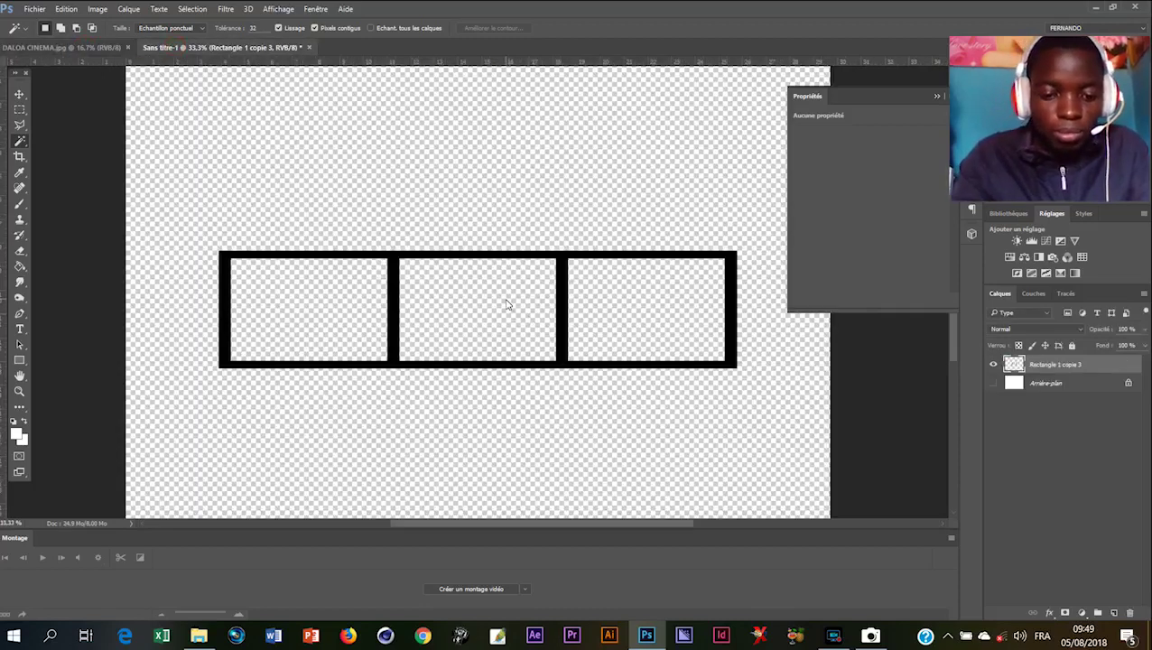
{"action": "key", "text": "ctrl+t"}
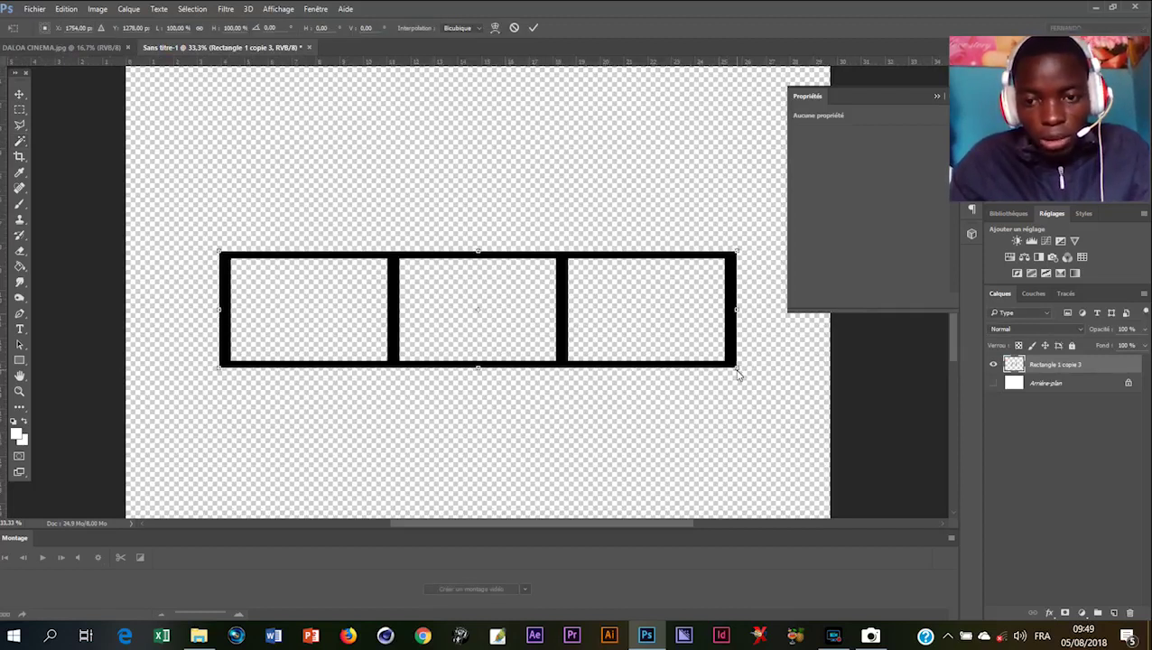
{"action": "left_click_drag", "start_coordinate": [737, 374], "coordinate": [792, 406]}
{"action": "key", "text": "w"}
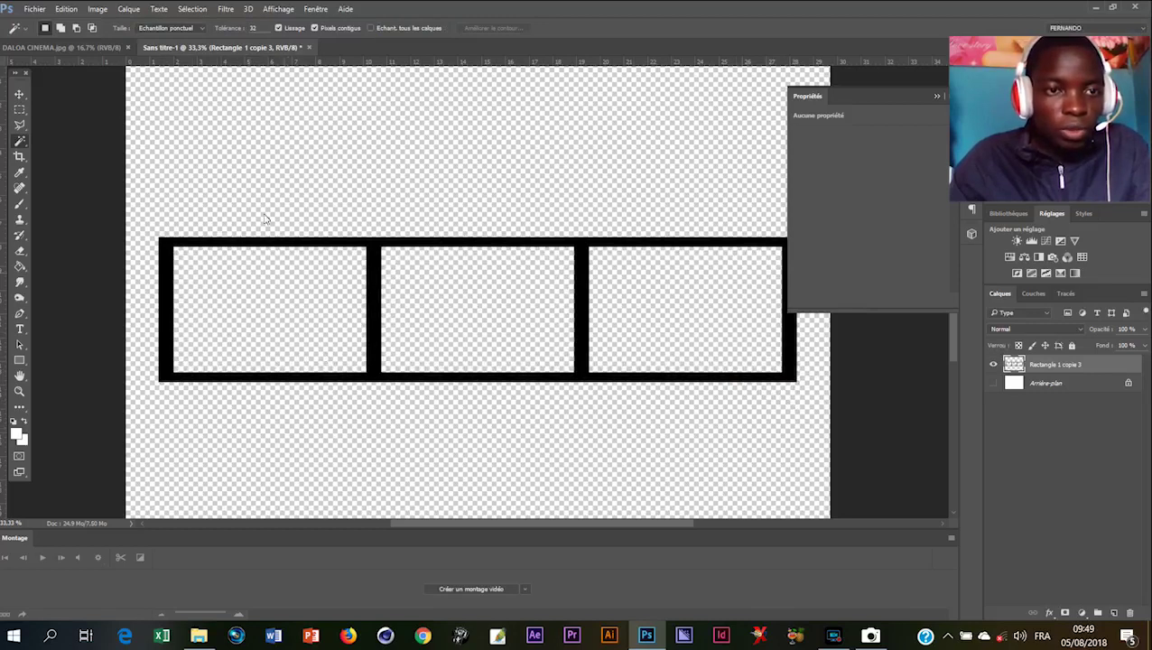
Check the film perforations in the cinema poster and choose the 30 px square tip for the Eraser in the strip document
{"action": "left_click", "coordinate": [84, 47]}
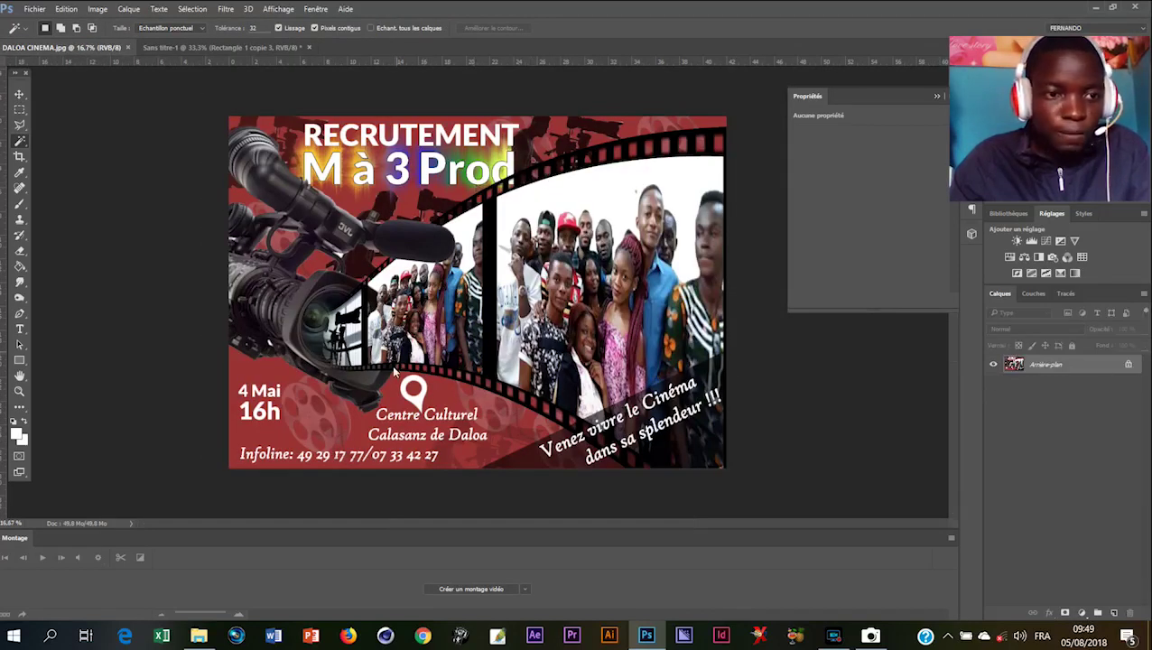
{"action": "left_click", "coordinate": [221, 47]}
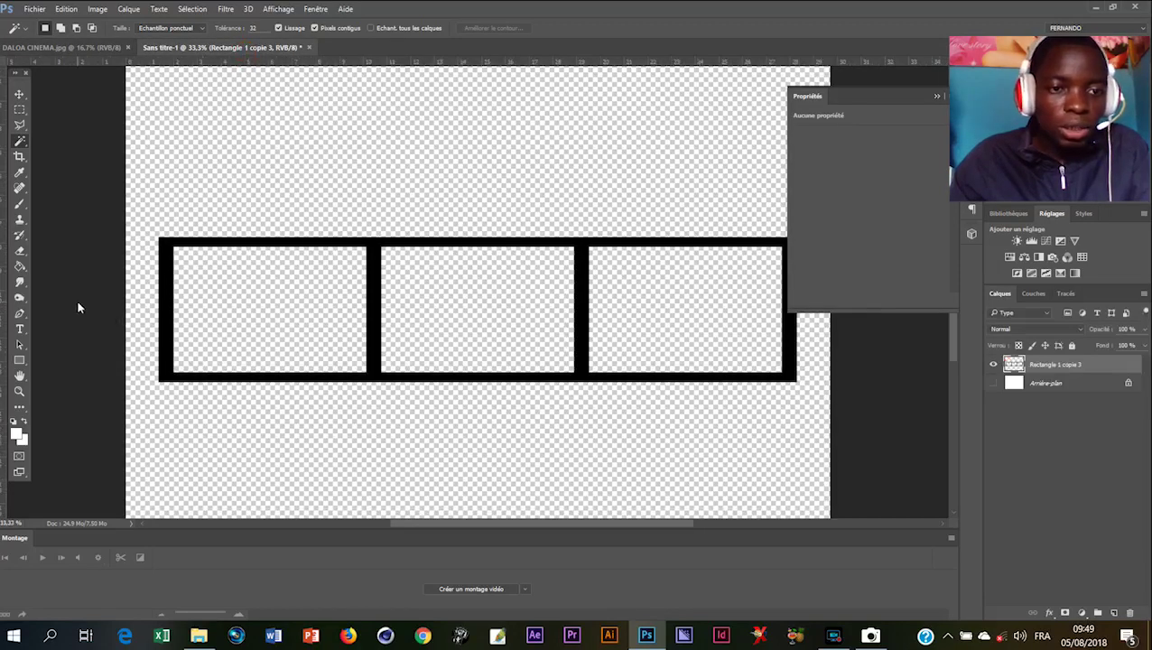
{"action": "left_click", "coordinate": [19, 251]}
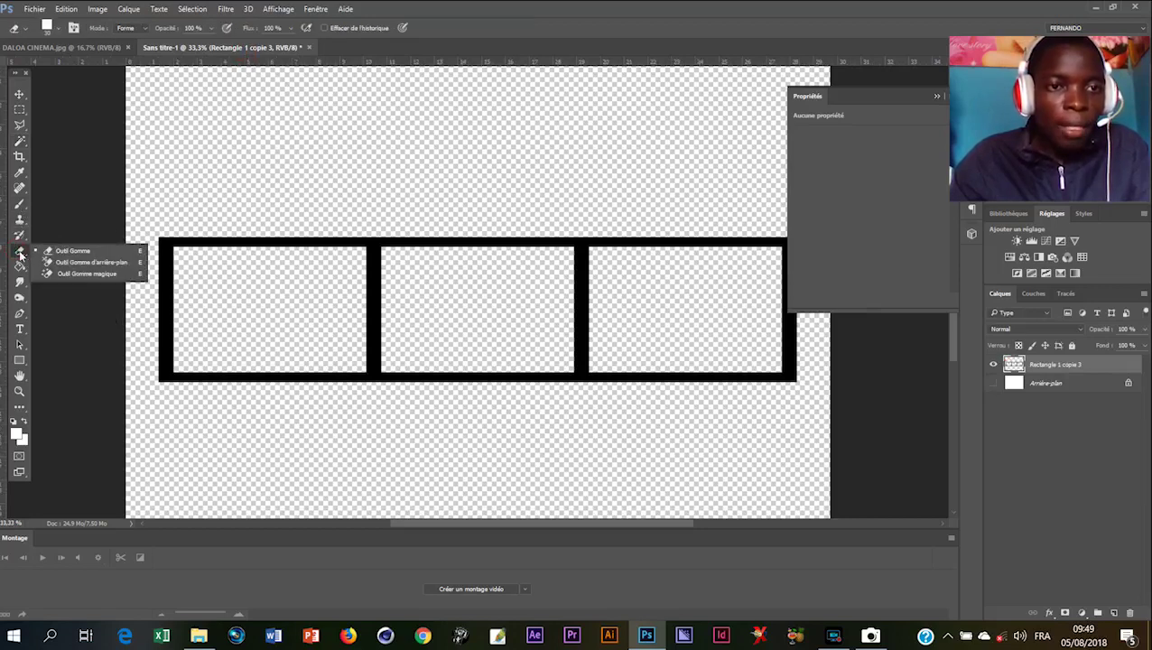
{"action": "left_click", "coordinate": [61, 30]}
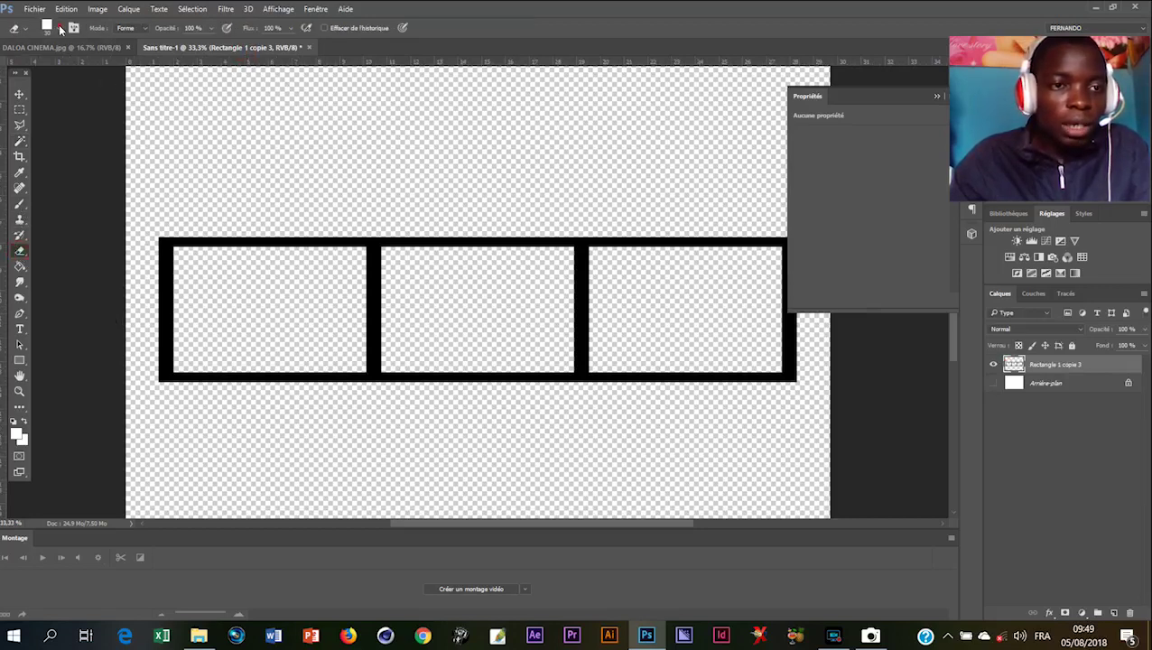
{"action": "key", "text": "ctrl+semicolon"}
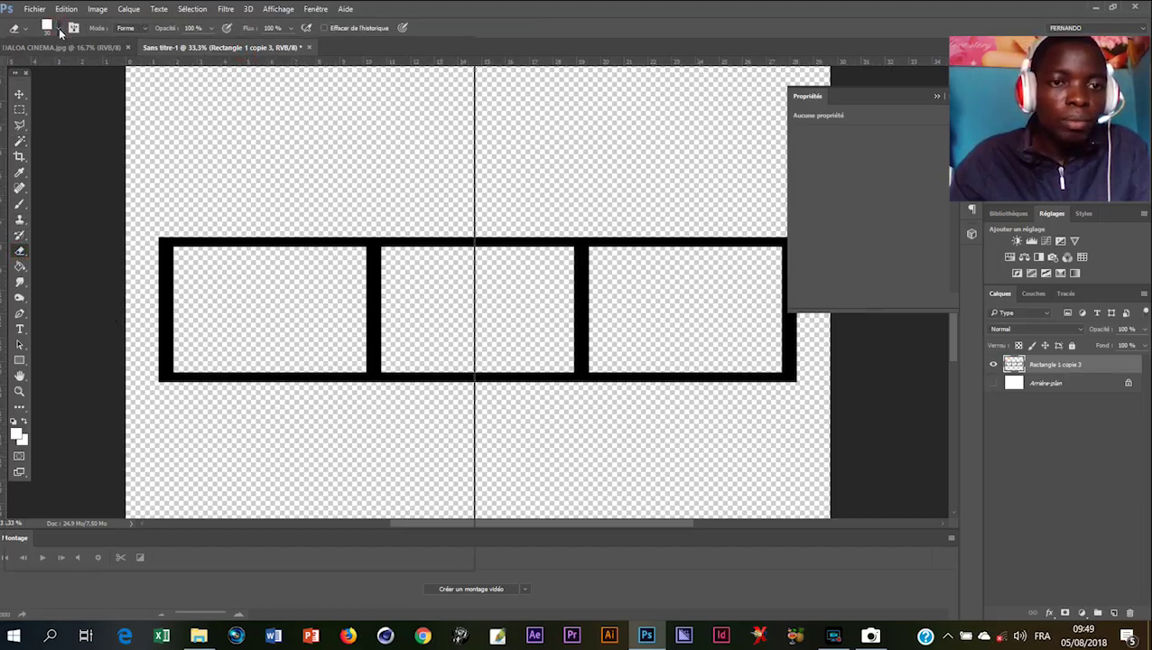
{"action": "left_click", "coordinate": [60, 31]}
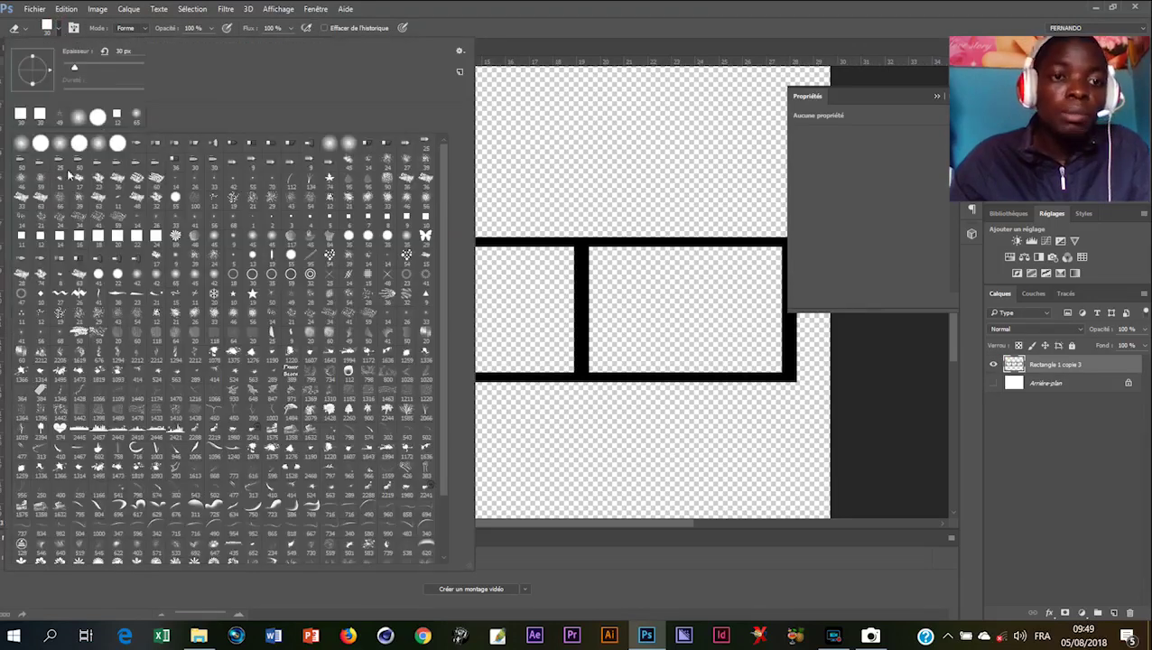
{"action": "left_click", "coordinate": [78, 117]}
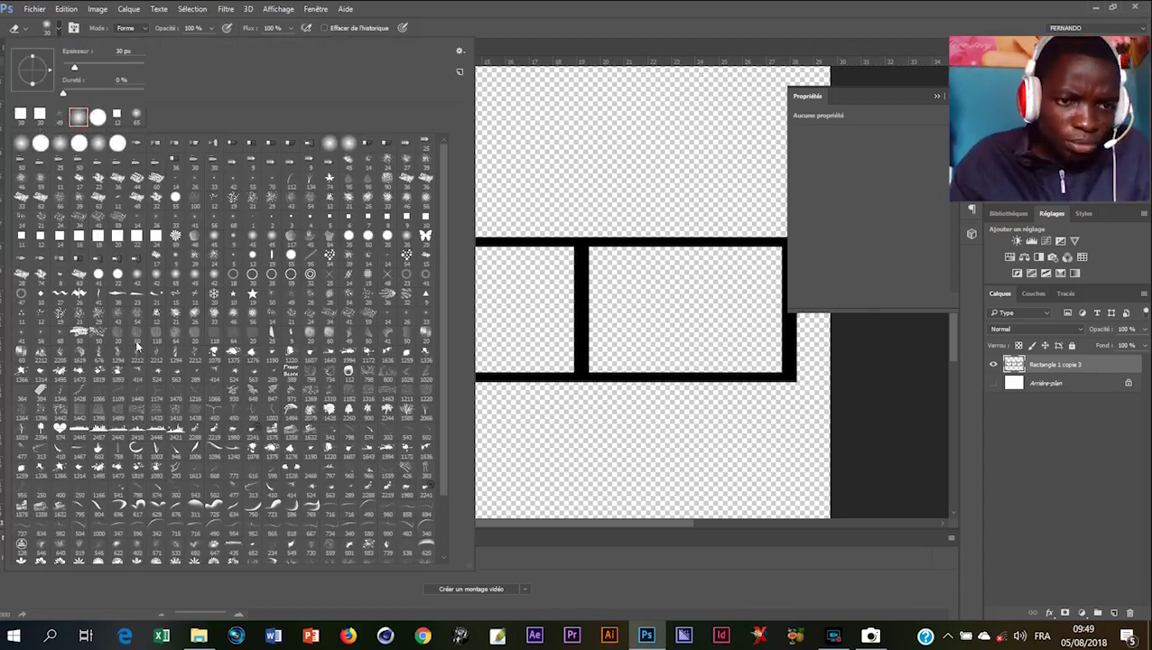
{"action": "left_click", "coordinate": [40, 115]}
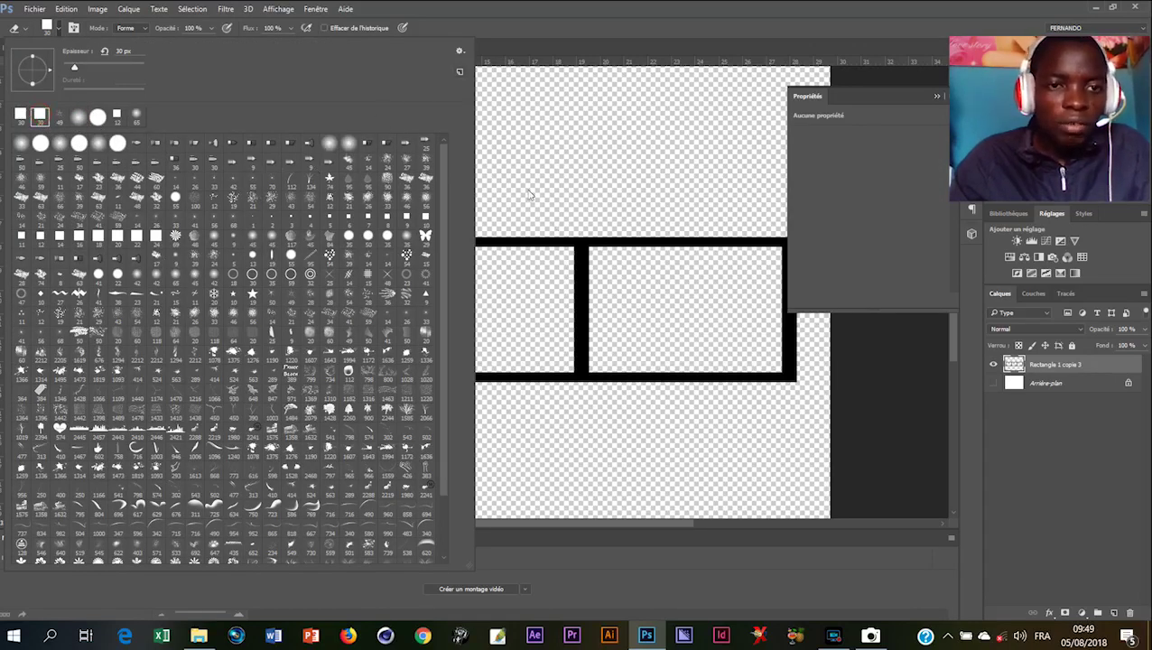
{"action": "double_click", "coordinate": [408, 147]}
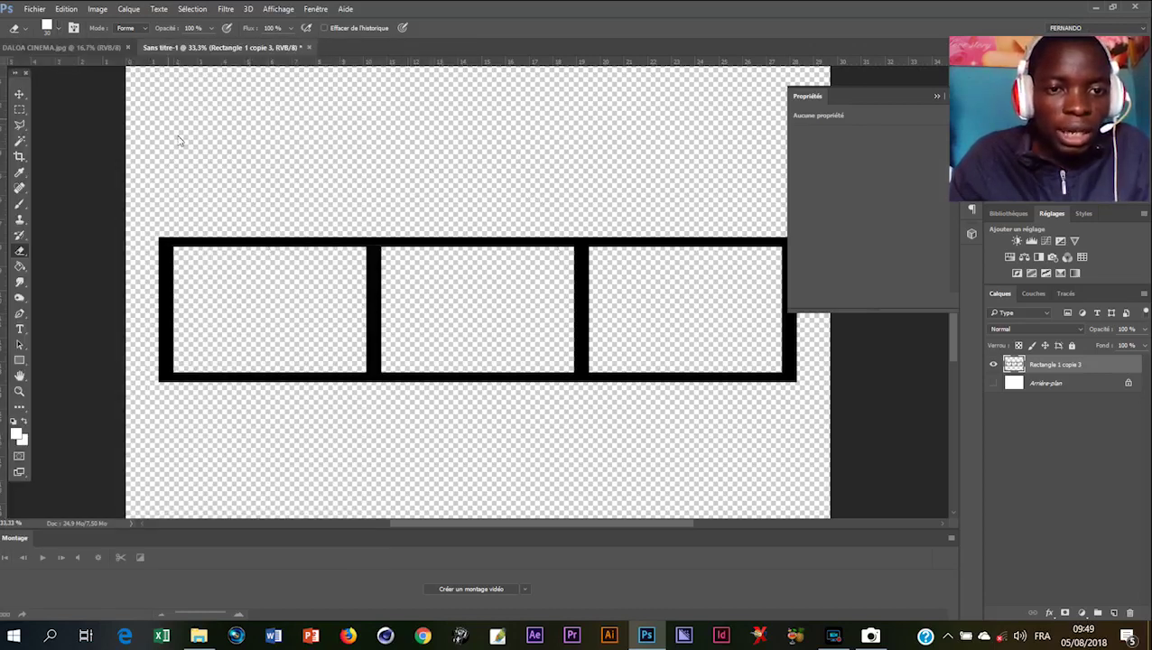
Adjust the square eraser tip's size, leaving it at 30 px, and collapse the properties covering the strip
{"action": "left_click", "coordinate": [244, 160]}
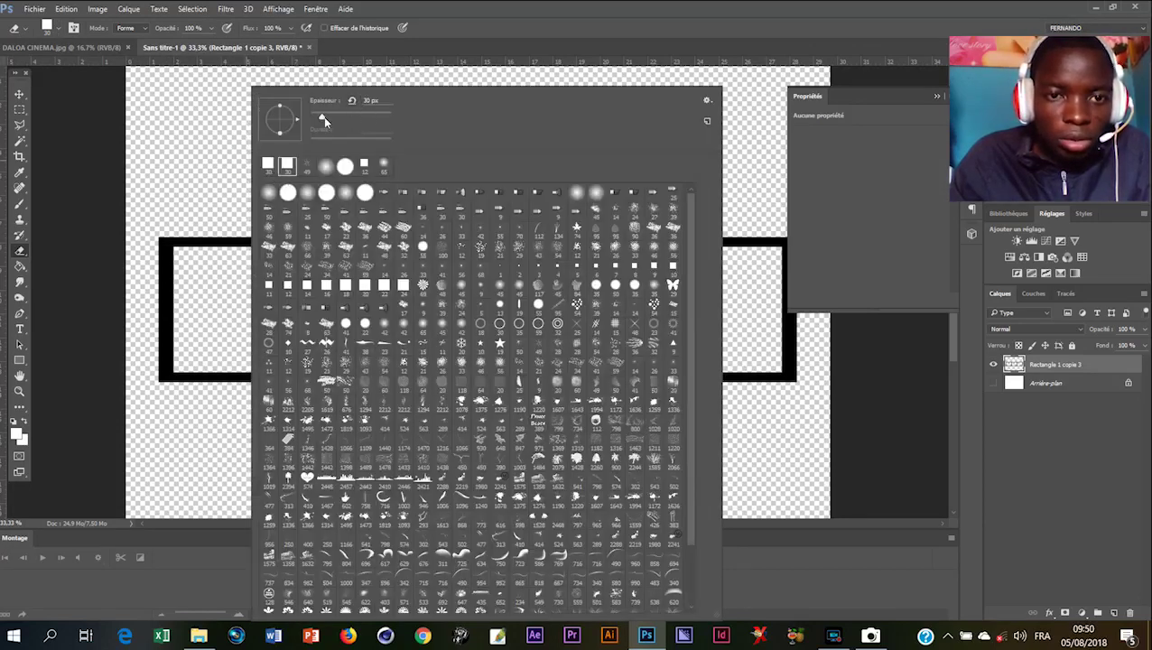
{"action": "left_click", "coordinate": [320, 120]}
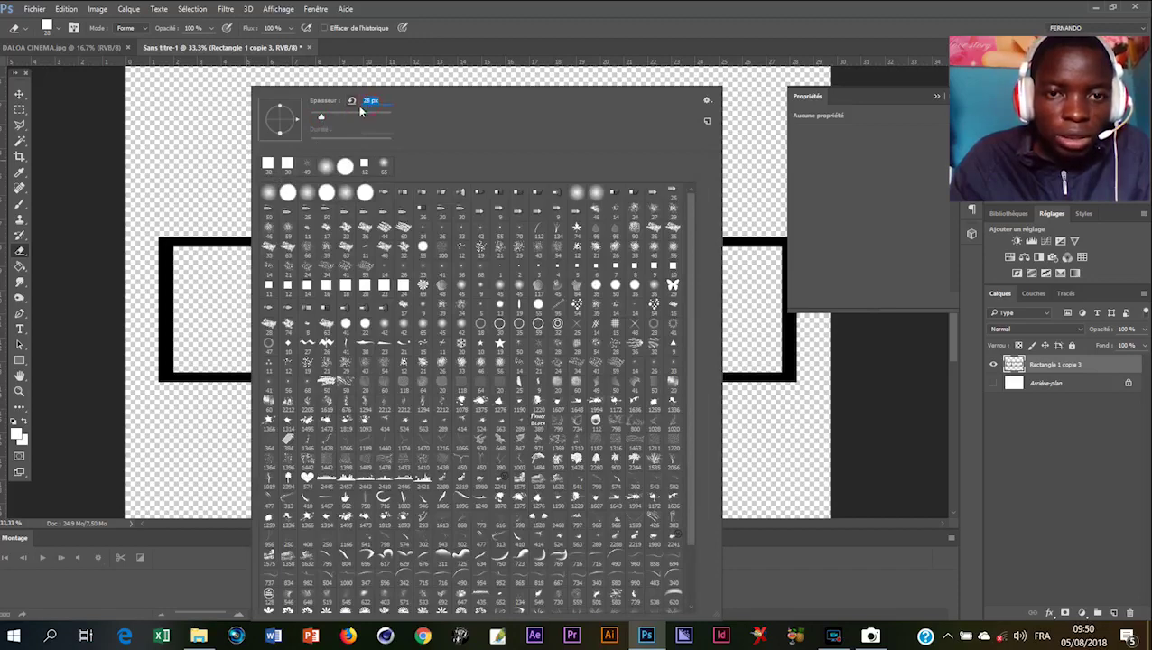
{"action": "type", "text": "28"}
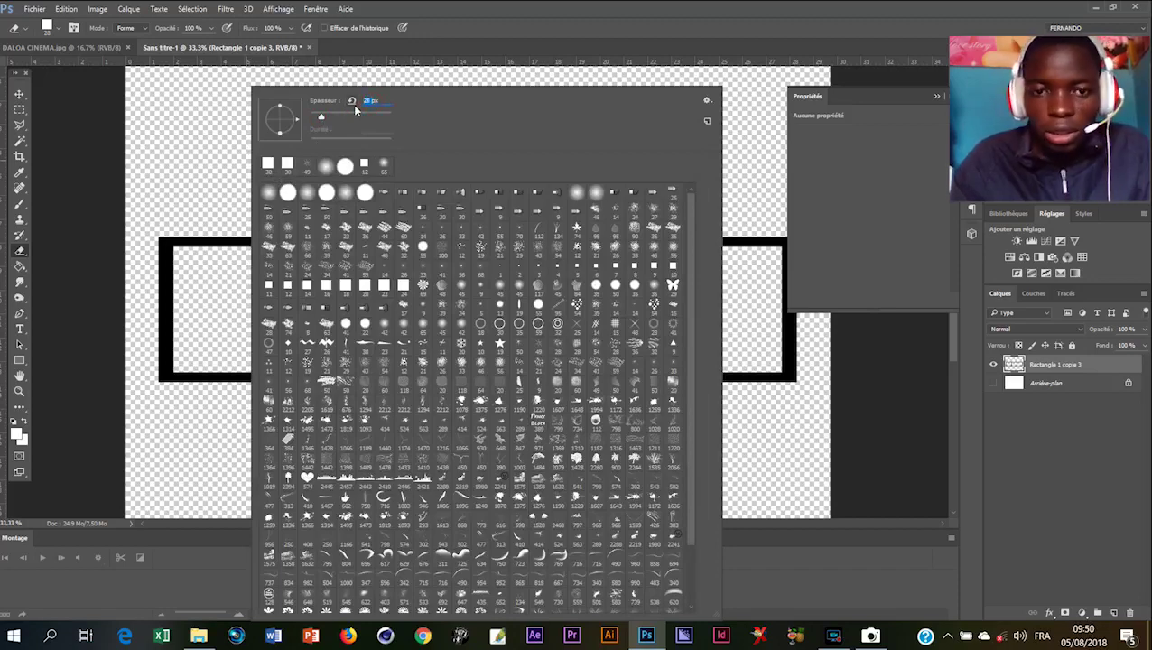
{"action": "key", "text": "Return"}
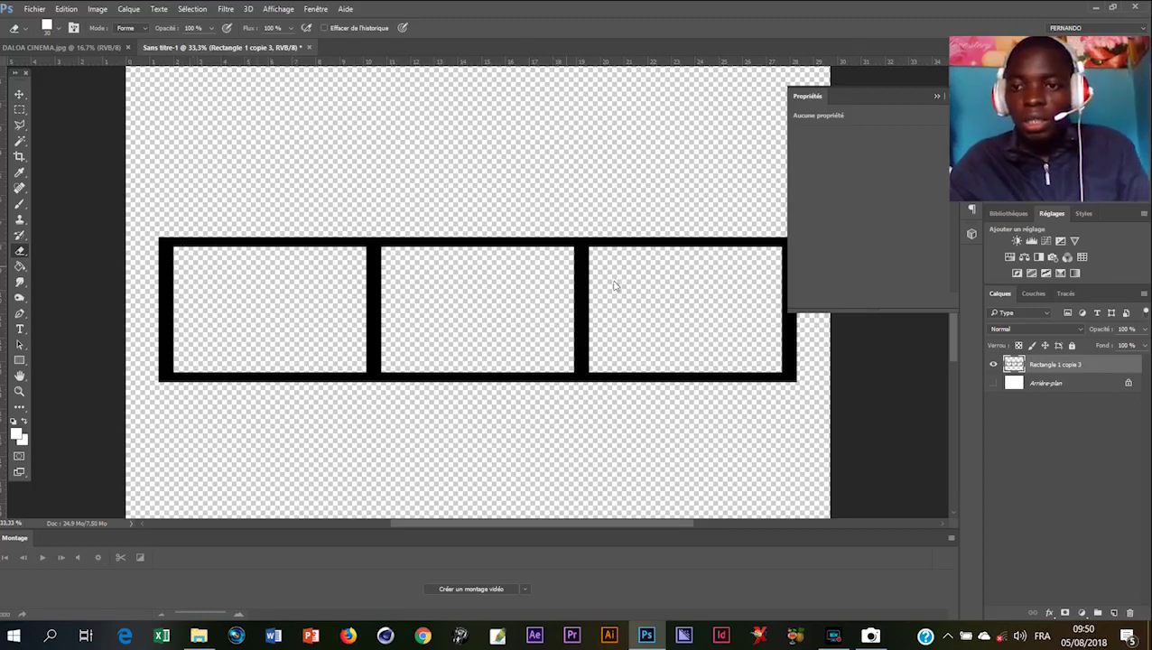
{"action": "left_click", "coordinate": [935, 96]}
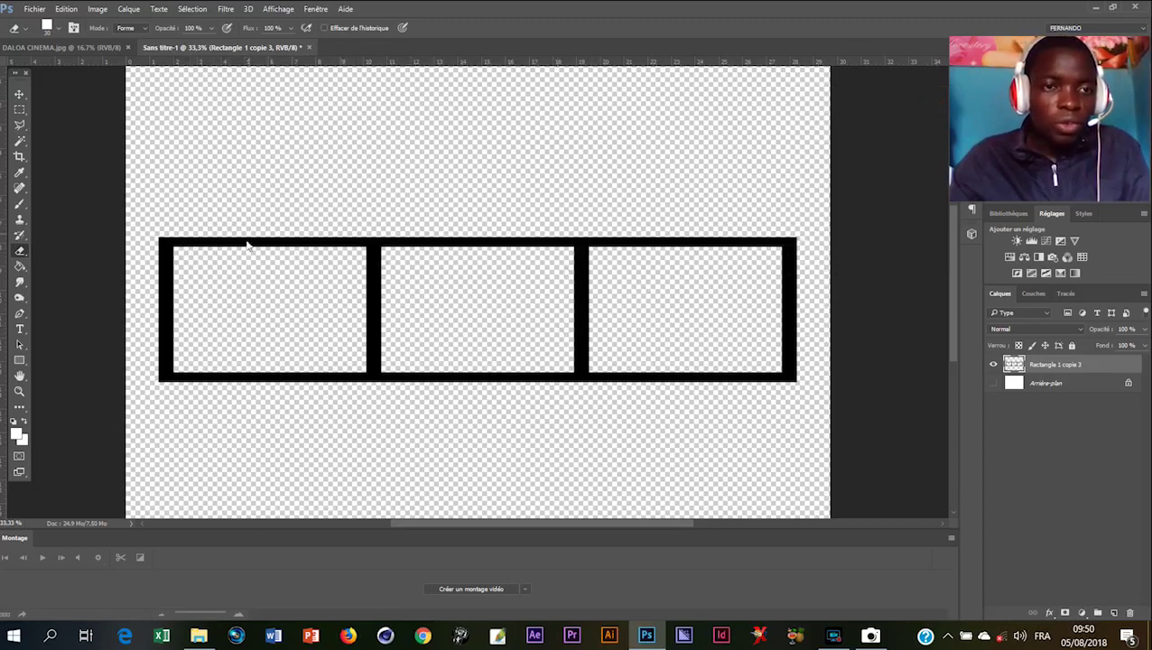
Raise the square eraser tip's spacing to 303% and compare it with the perforations in the cinema poster
{"action": "left_click", "coordinate": [74, 28]}
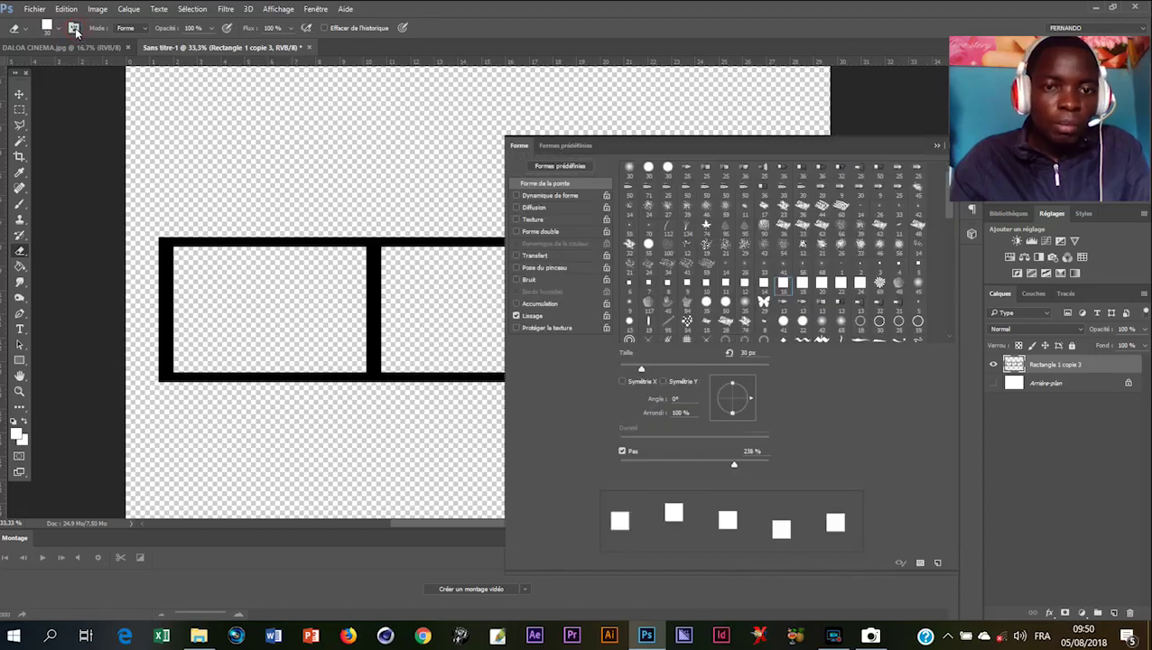
{"action": "left_click_drag", "start_coordinate": [733, 464], "coordinate": [738, 464]}
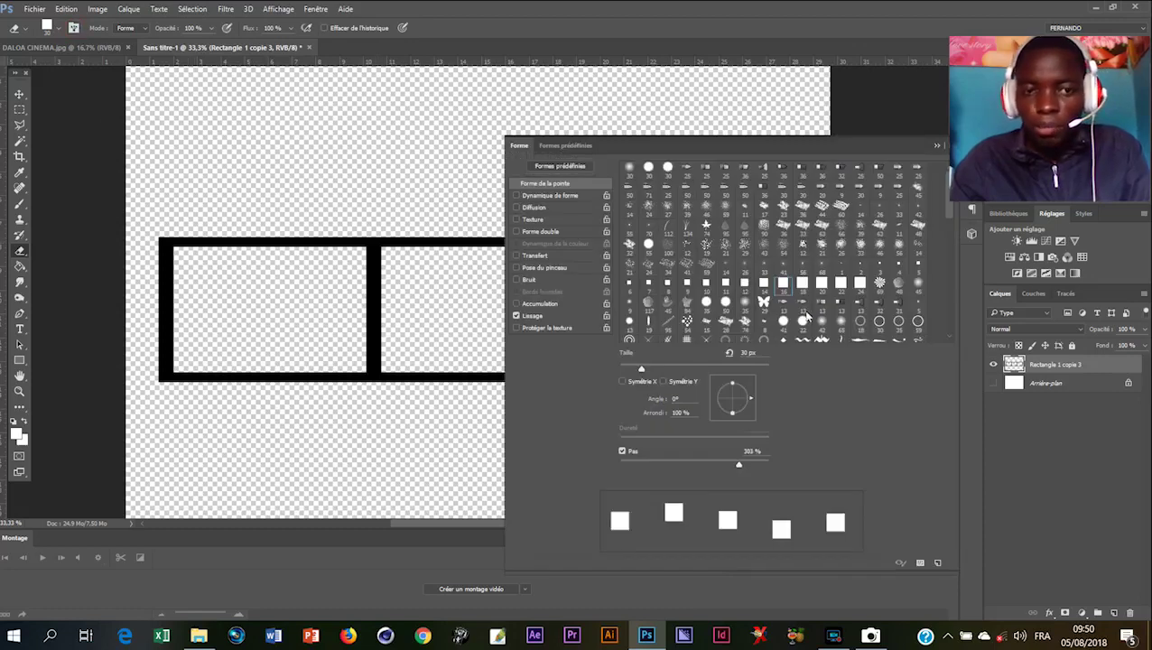
{"action": "left_click", "coordinate": [72, 49]}
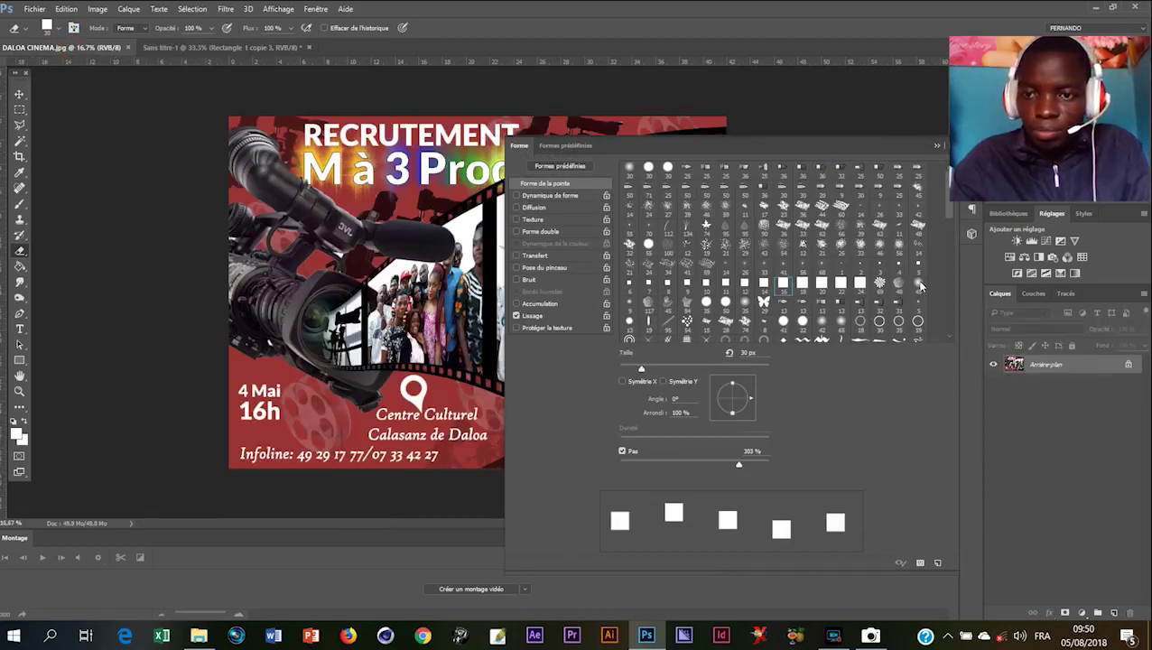
{"action": "left_click", "coordinate": [937, 147]}
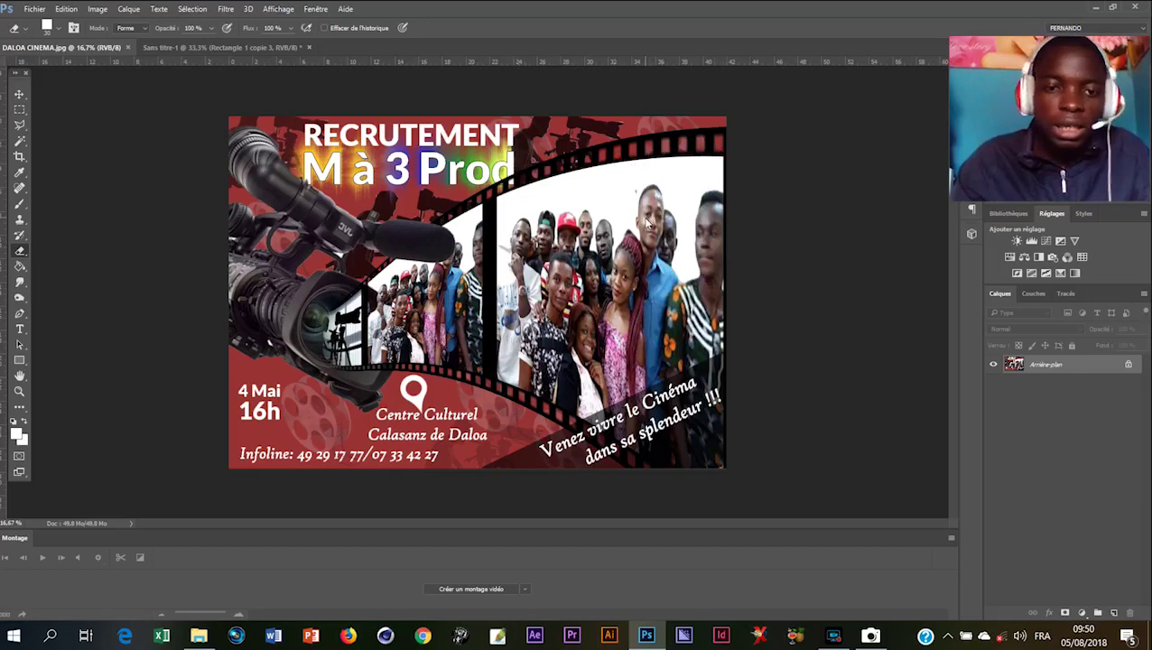
{"action": "left_click", "coordinate": [269, 47]}
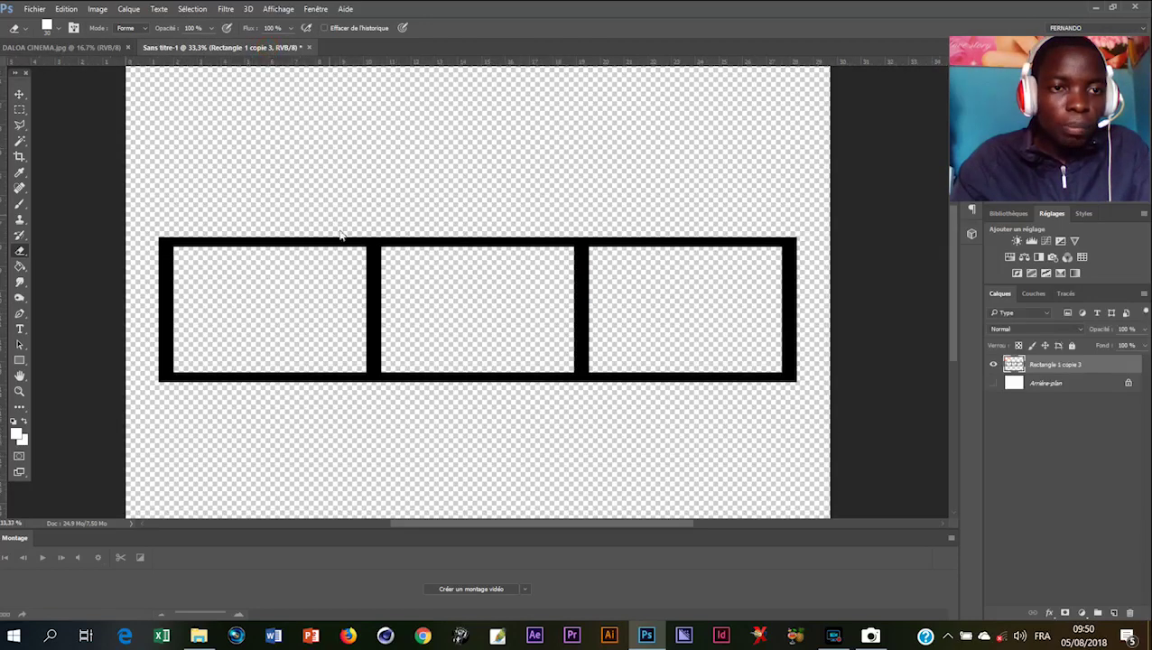
Try a 1% spacing on the square eraser tip and set the spacing to 300%
{"action": "left_click", "coordinate": [74, 27]}
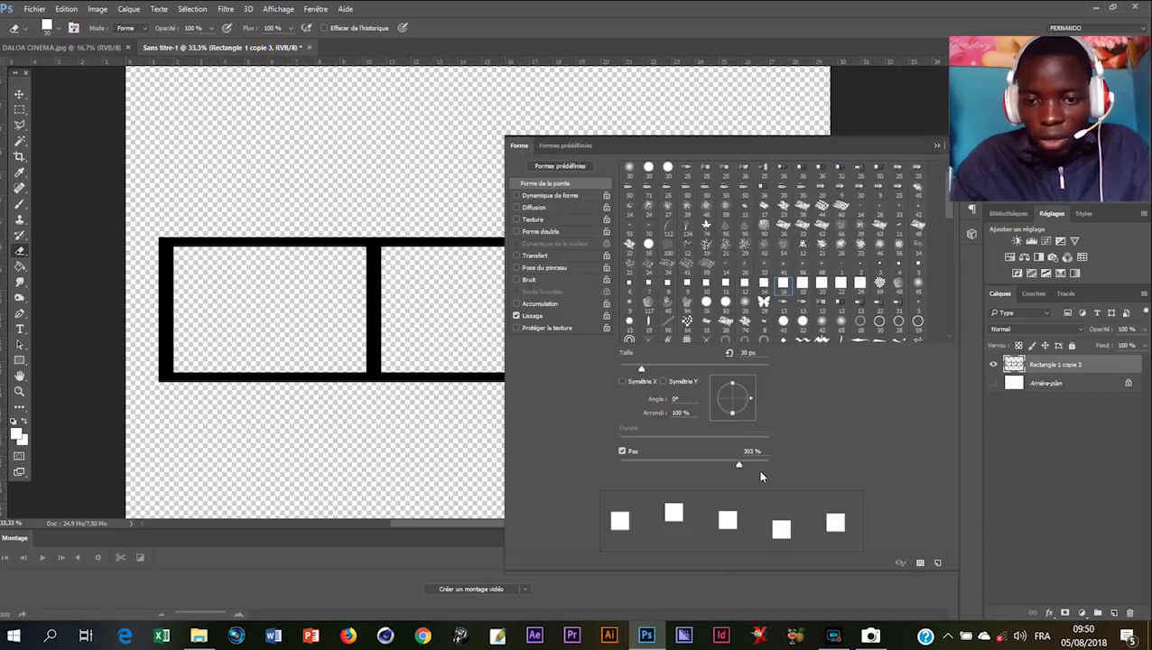
{"action": "left_click_drag", "start_coordinate": [738, 469], "coordinate": [619, 473]}
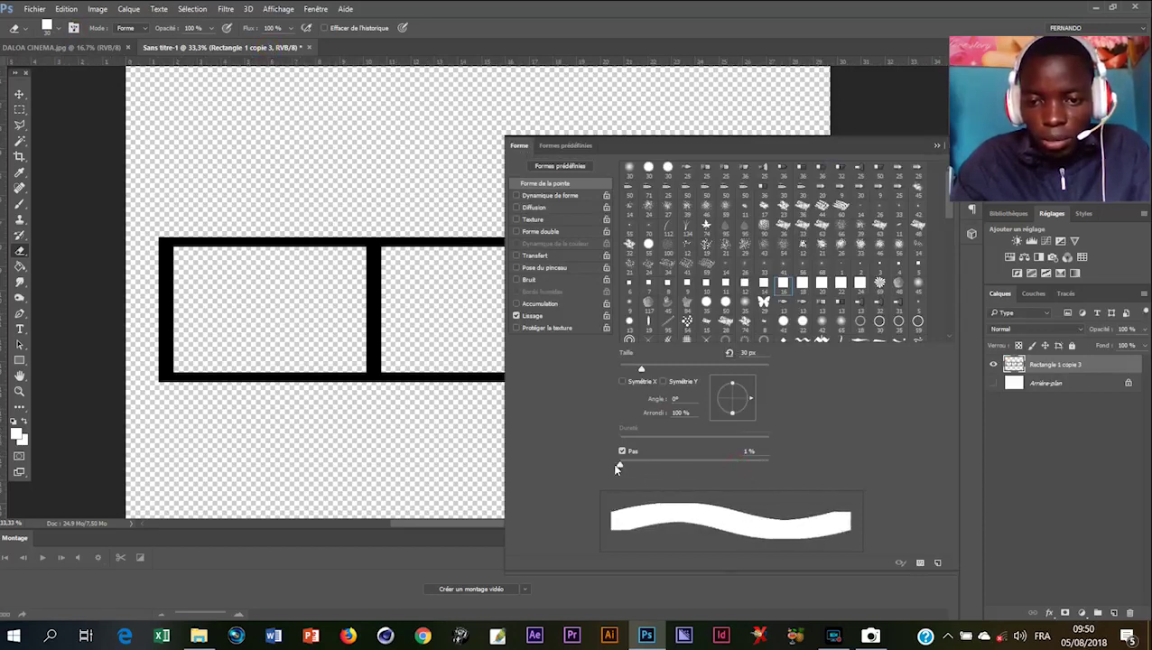
{"action": "left_click_drag", "start_coordinate": [616, 468], "coordinate": [743, 469]}
{"action": "left_click", "coordinate": [750, 451]}
{"action": "type", "text": "300"}
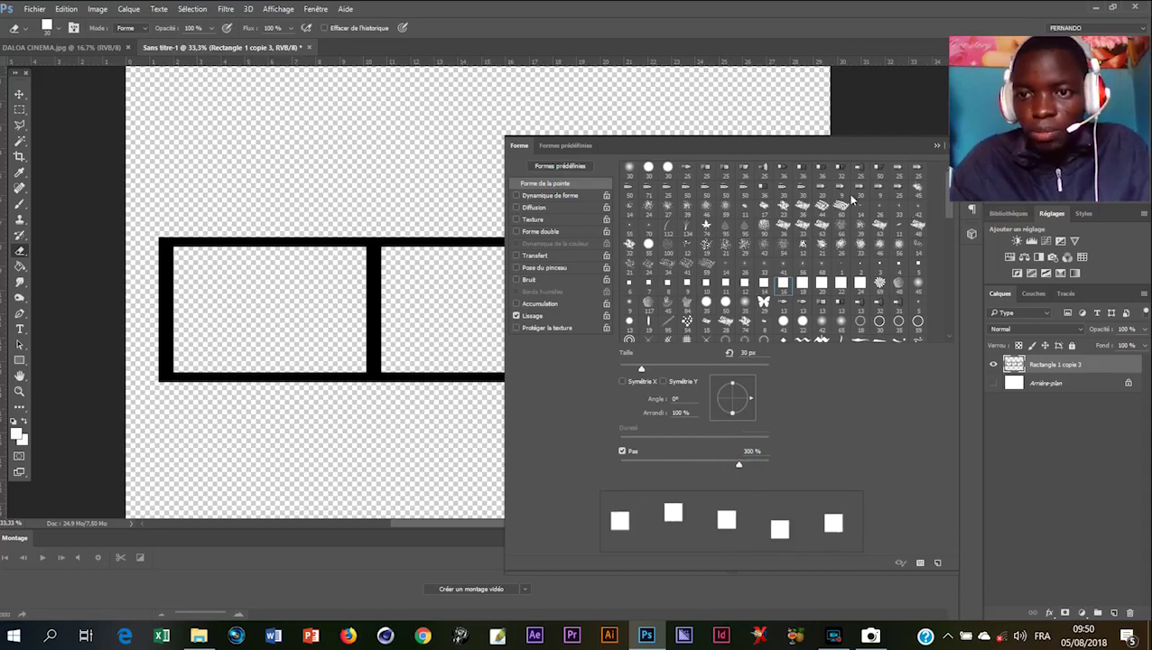
Show the white background layer and erase a row of square perforations along the strip's upper border
{"action": "left_click", "coordinate": [936, 149]}
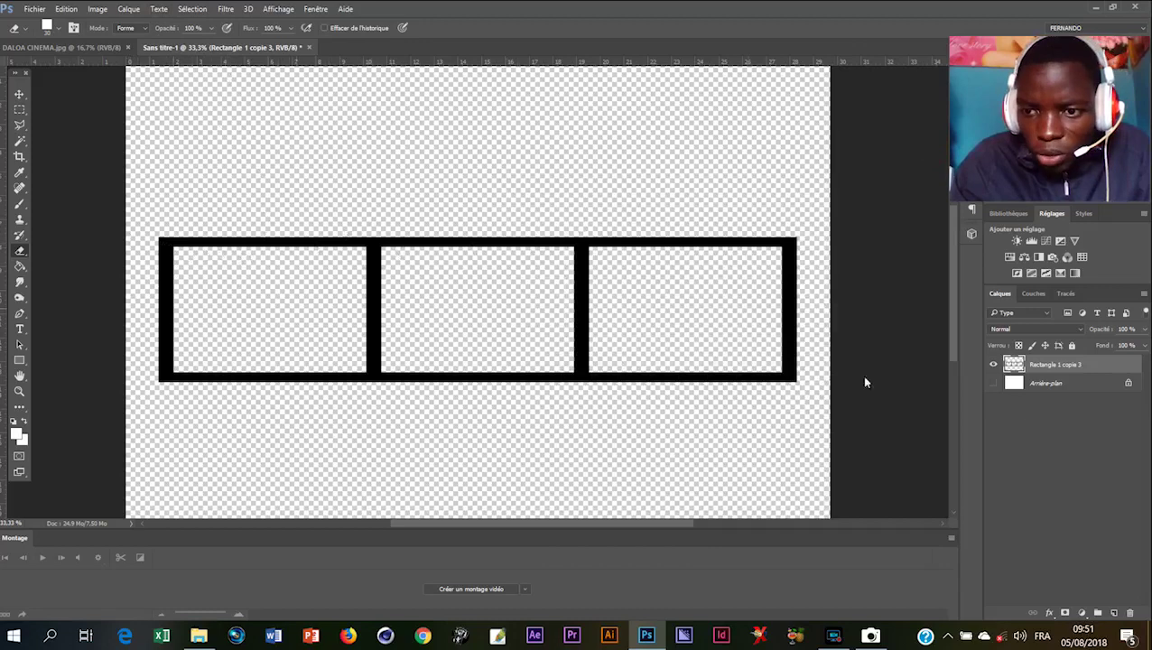
{"action": "left_click", "coordinate": [993, 384]}
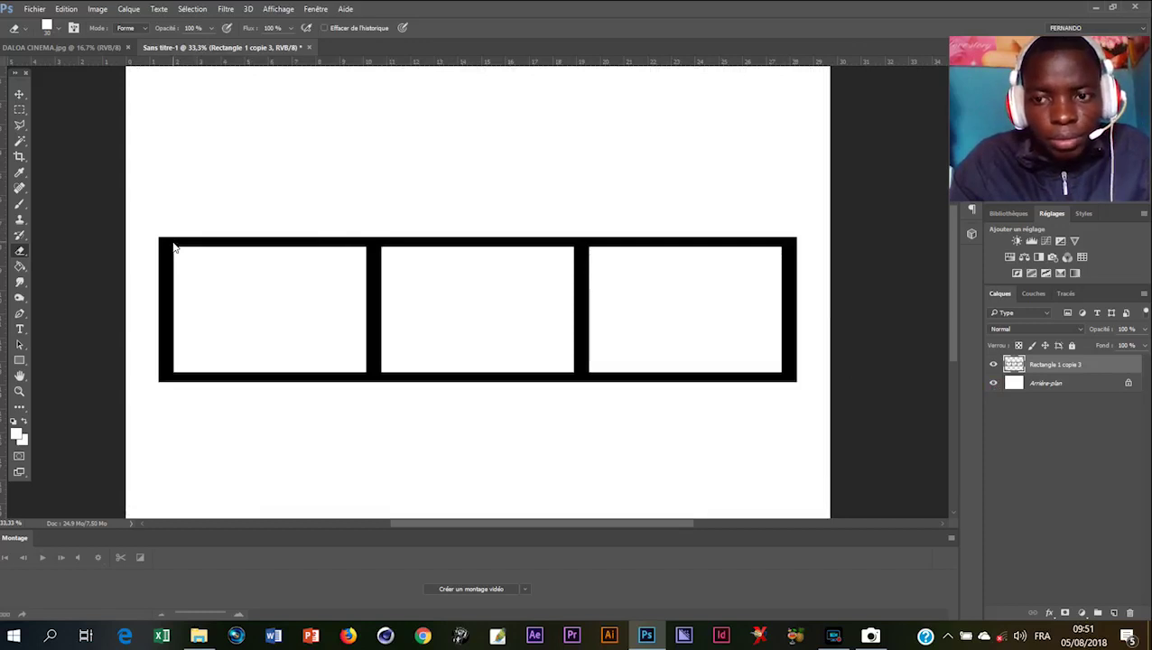
{"action": "key", "text": "ctrl+plus"}
{"action": "key", "text": "ctrl+minus"}
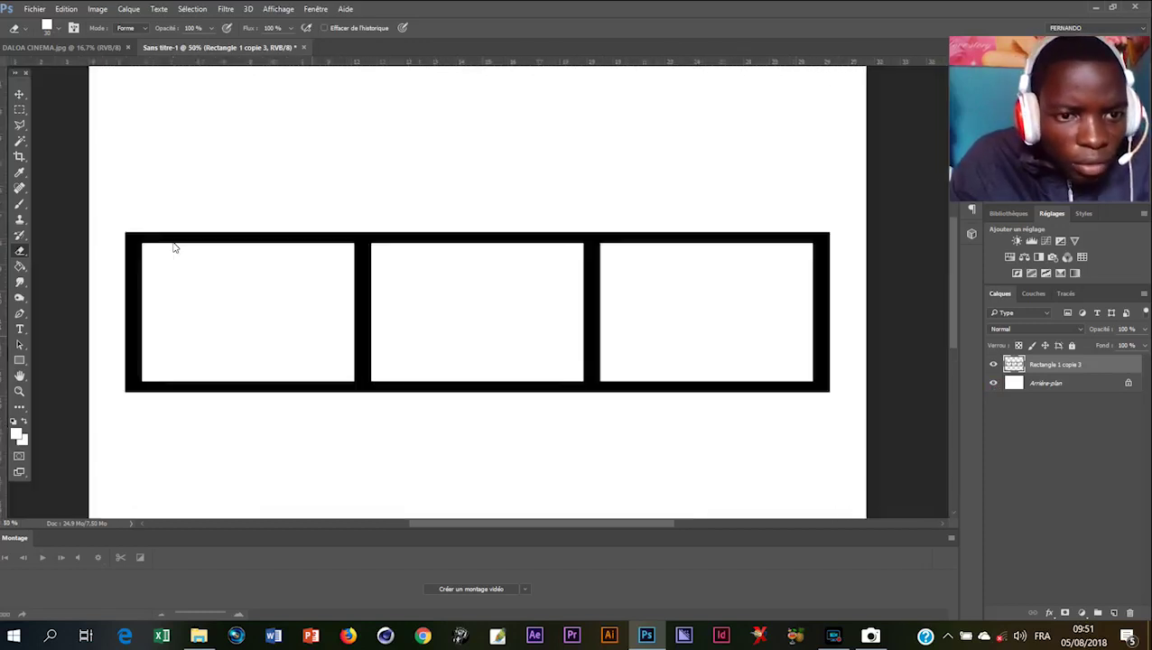
{"action": "key", "text": "ctrl+minus"}
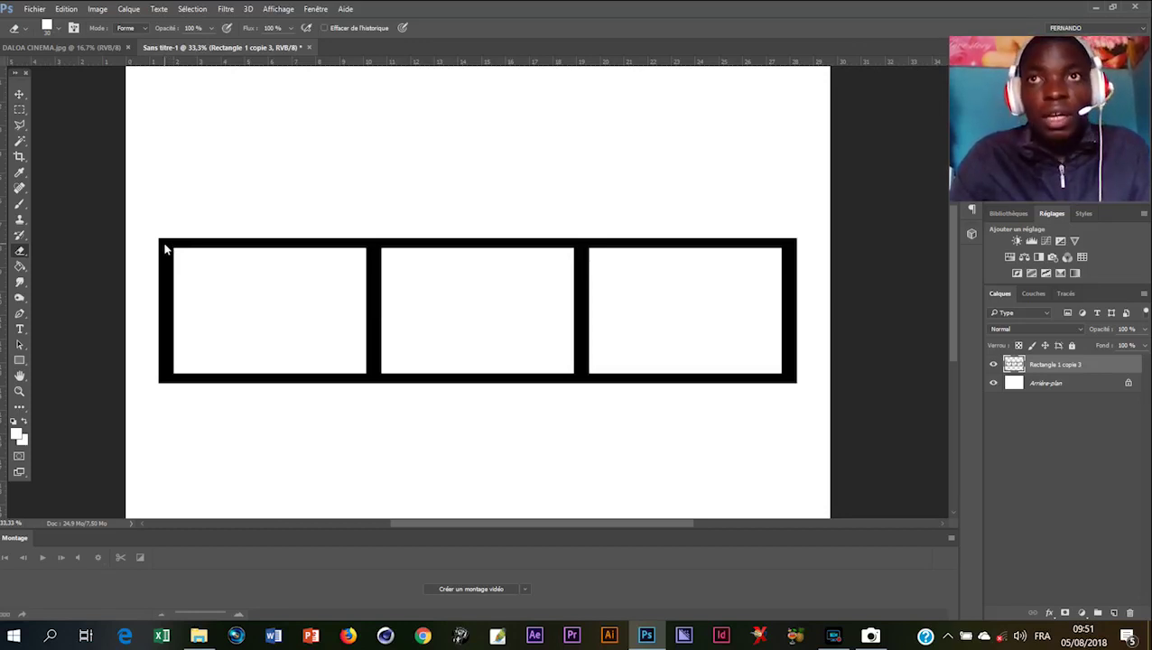
{"action": "mouse_move", "coordinate": [165, 249]}
{"action": "left_mouse_down"}
{"action": "mouse_move", "coordinate": [390, 244]}
{"action": "mouse_move", "coordinate": [642, 267]}
{"action": "mouse_move", "coordinate": [839, 258]}
{"action": "left_mouse_up"}
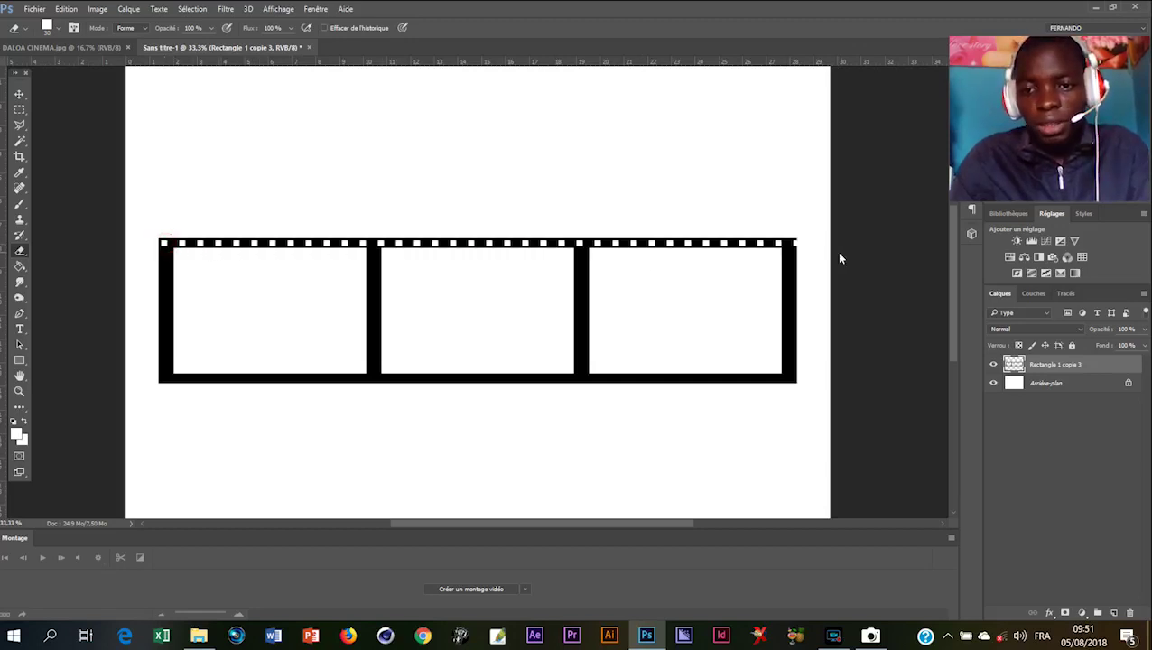
{"action": "left_click", "coordinate": [856, 285]}
{"action": "left_click", "coordinate": [783, 410]}
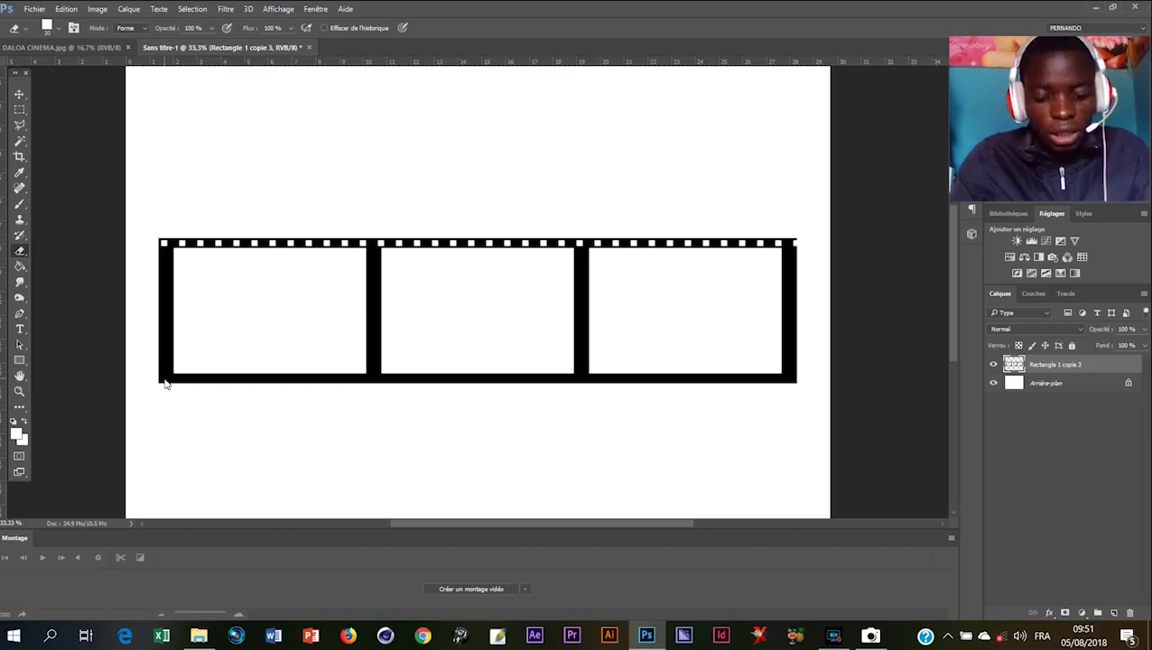
Erase a row of square perforations along the strip's lower border, undoing the first partial stroke
{"action": "left_click_drag", "start_coordinate": [165, 383], "coordinate": [301, 391]}
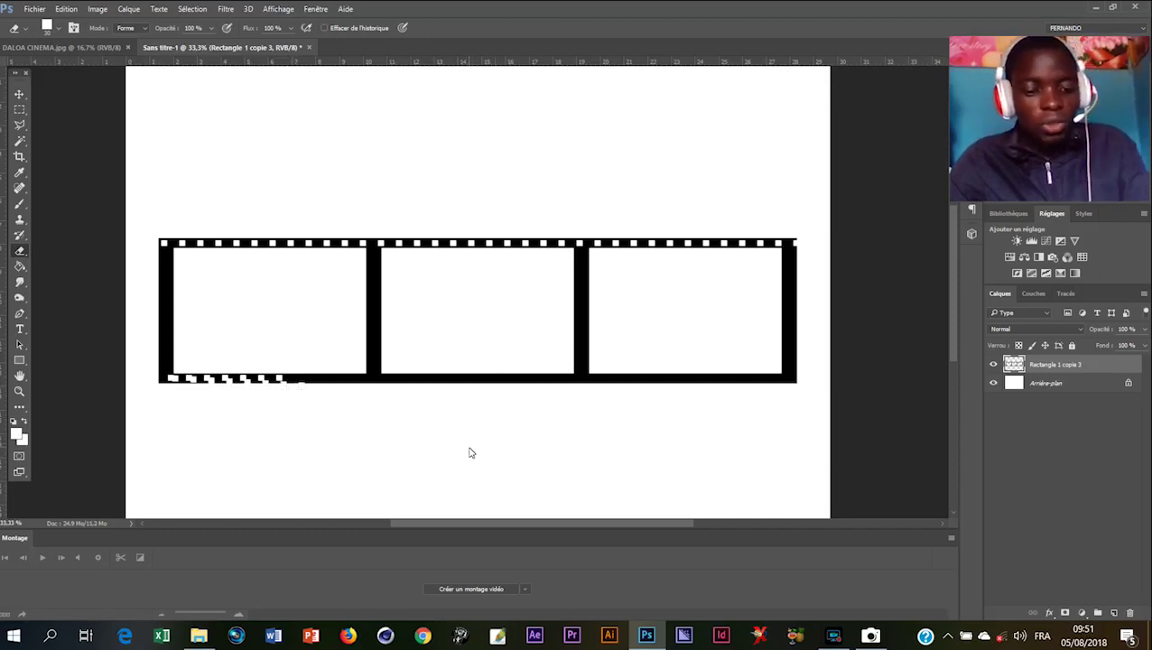
{"action": "key", "text": "ctrl+z"}
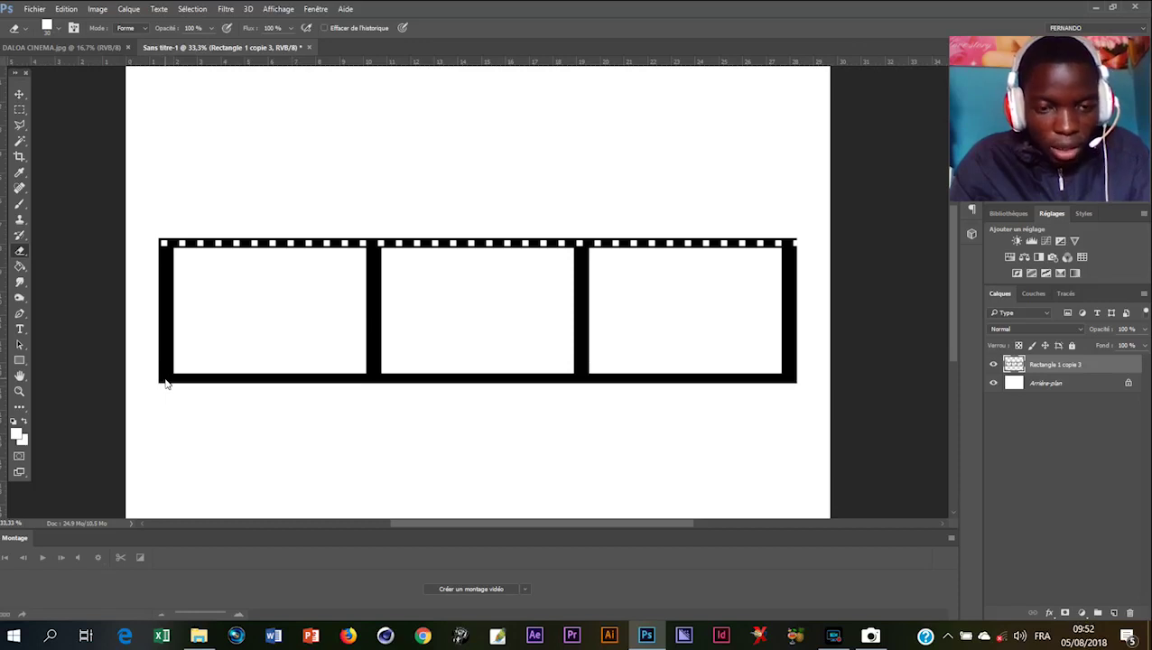
{"action": "mouse_move", "coordinate": [165, 380]}
{"action": "left_mouse_down"}
{"action": "mouse_move", "coordinate": [283, 394]}
{"action": "mouse_move", "coordinate": [365, 386]}
{"action": "left_mouse_up"}
{"action": "mouse_move", "coordinate": [611, 416]}
{"action": "left_mouse_down"}
{"action": "mouse_move", "coordinate": [670, 409]}
{"action": "mouse_move", "coordinate": [863, 386]}
{"action": "left_mouse_up"}
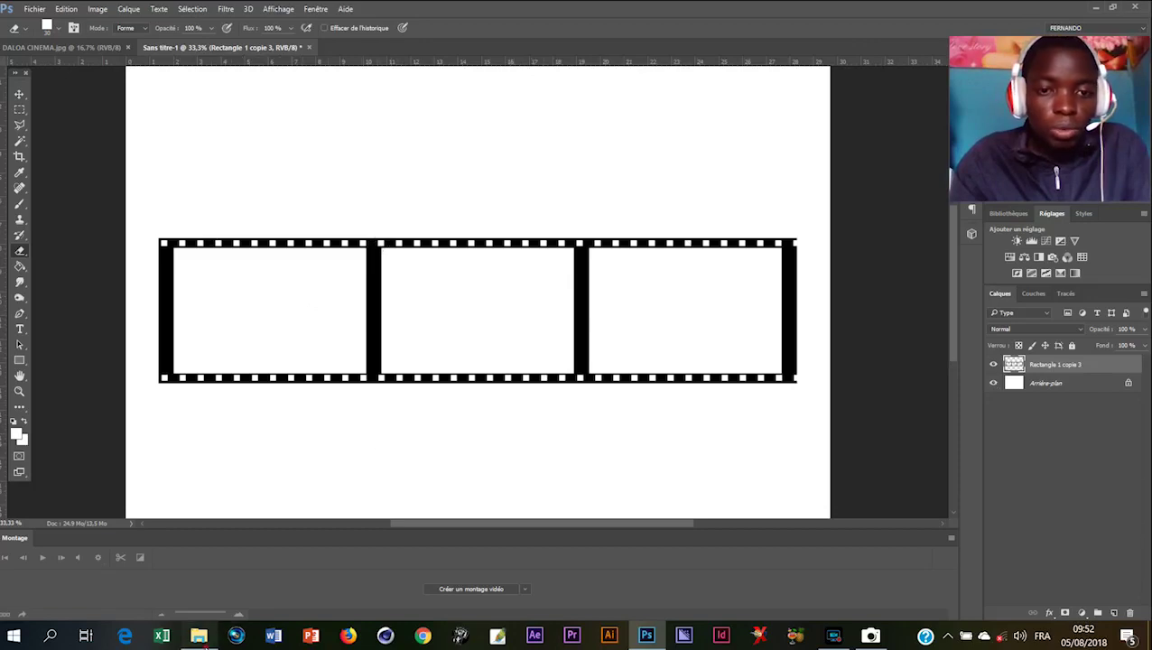
Switch to File Explorer and browse the LES FOND folder inside Images for pictures to put in the frames
{"action": "left_click", "coordinate": [200, 637]}
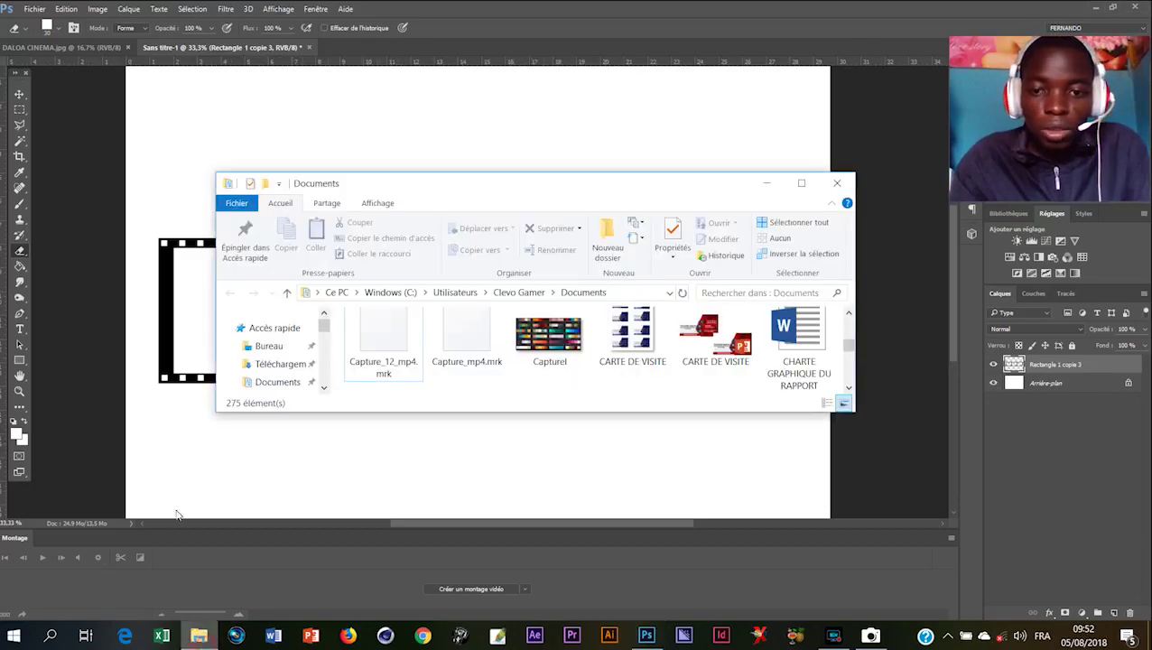
{"action": "left_click", "coordinate": [800, 183]}
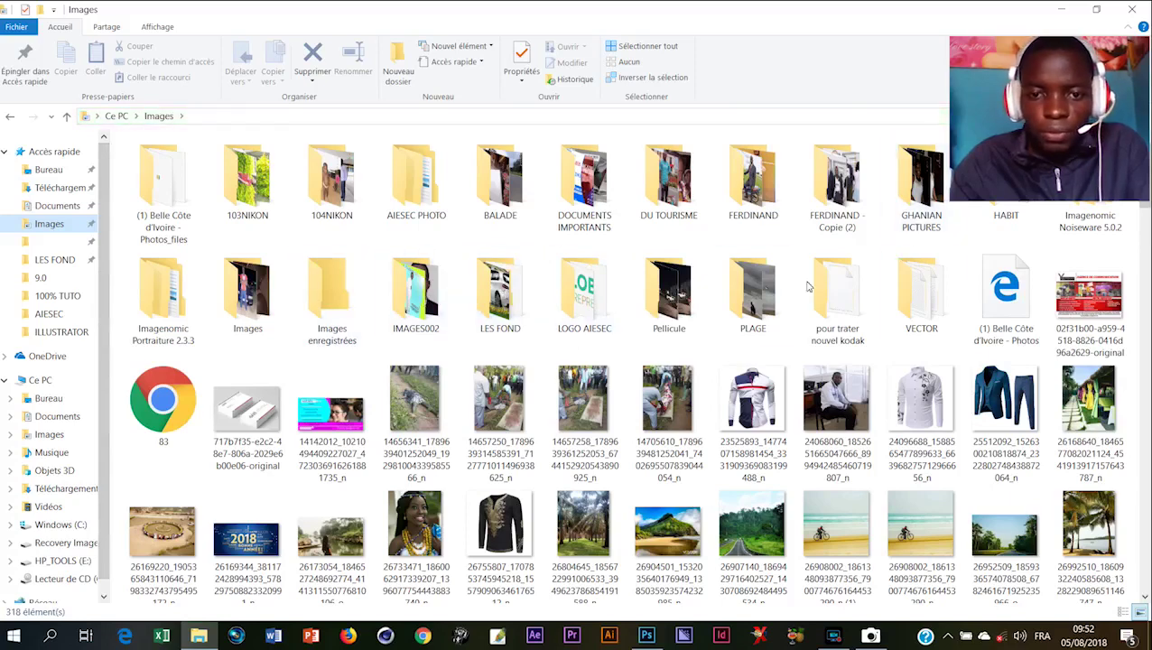
{"action": "left_click", "coordinate": [511, 316]}
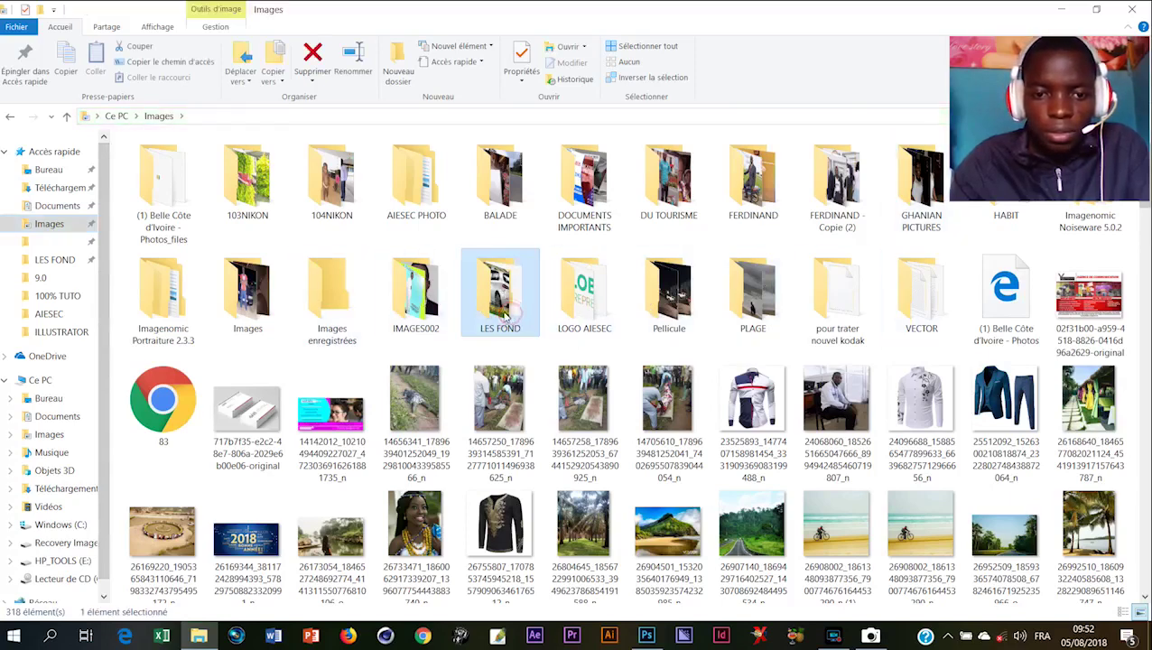
{"action": "double_click", "coordinate": [502, 316]}
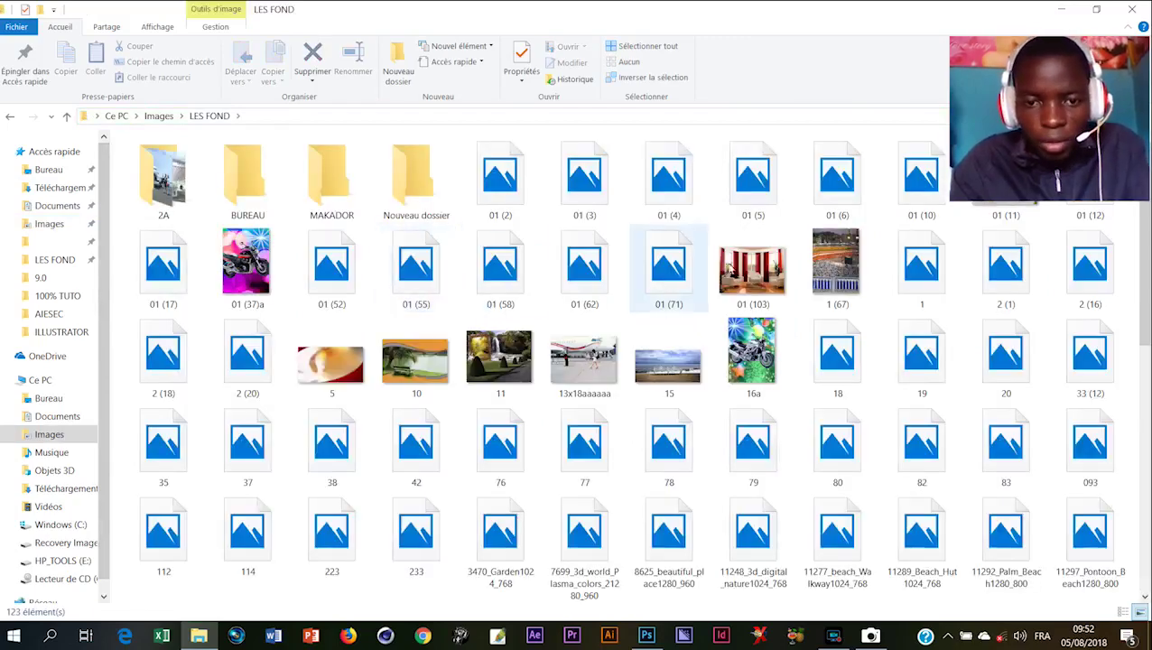
{"action": "scroll", "coordinate": [591, 370], "scroll_direction": "down", "scroll_amount": 3}
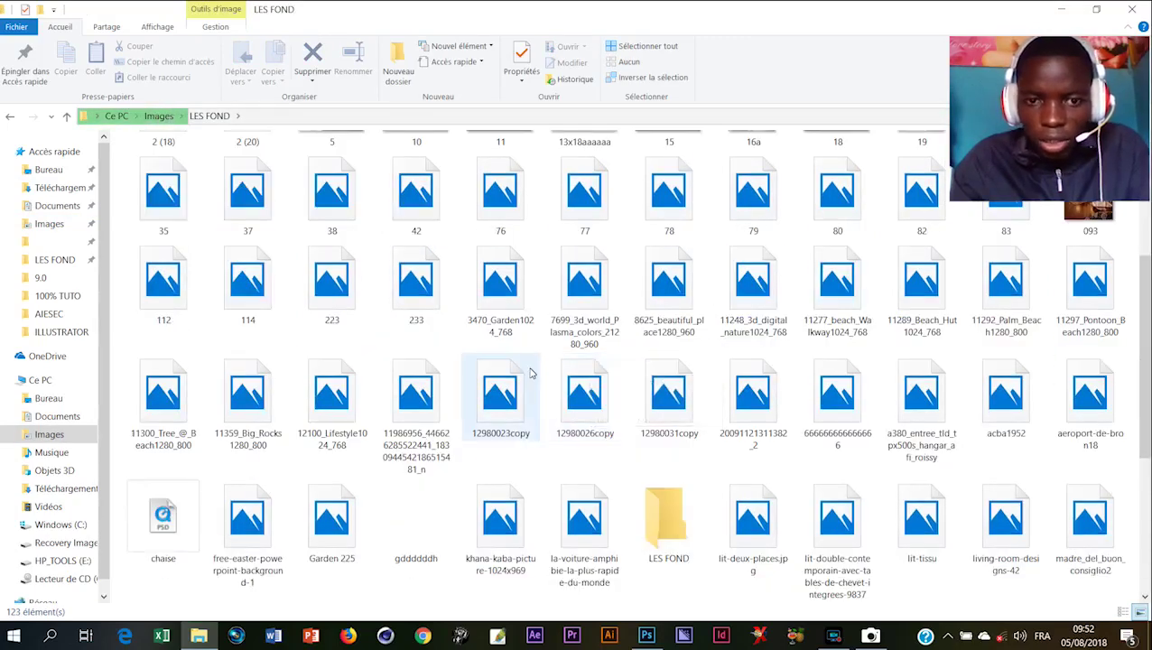
{"action": "scroll", "coordinate": [780, 371], "scroll_direction": "up", "scroll_amount": 3}
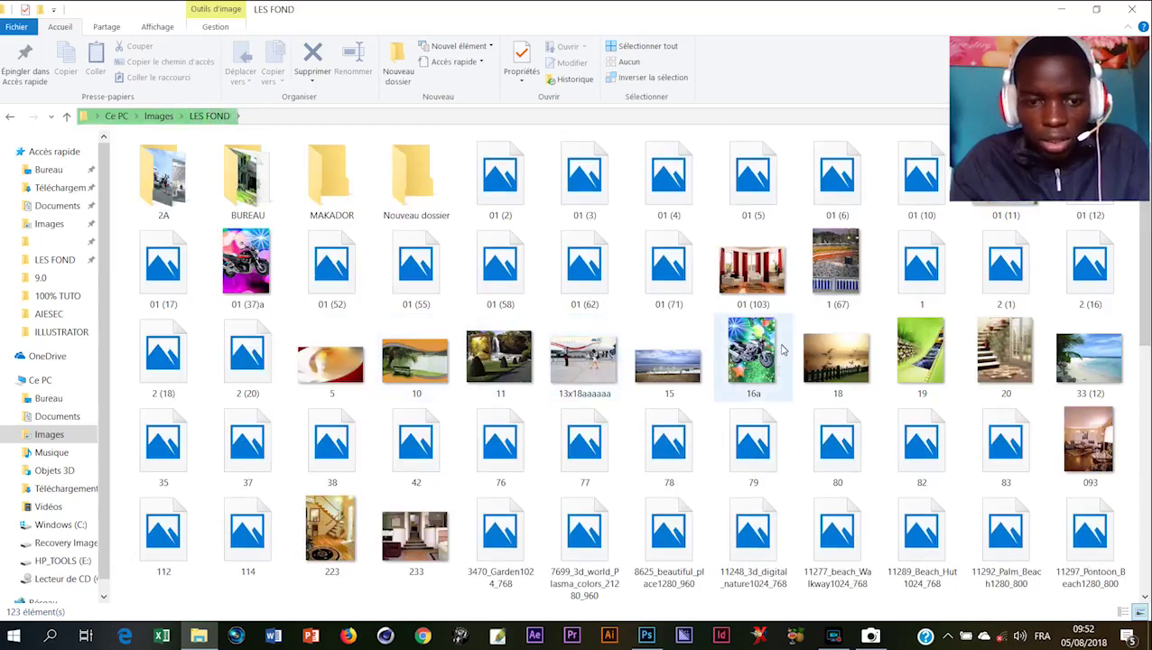
{"action": "scroll", "coordinate": [481, 486], "scroll_direction": "down", "scroll_amount": 2}
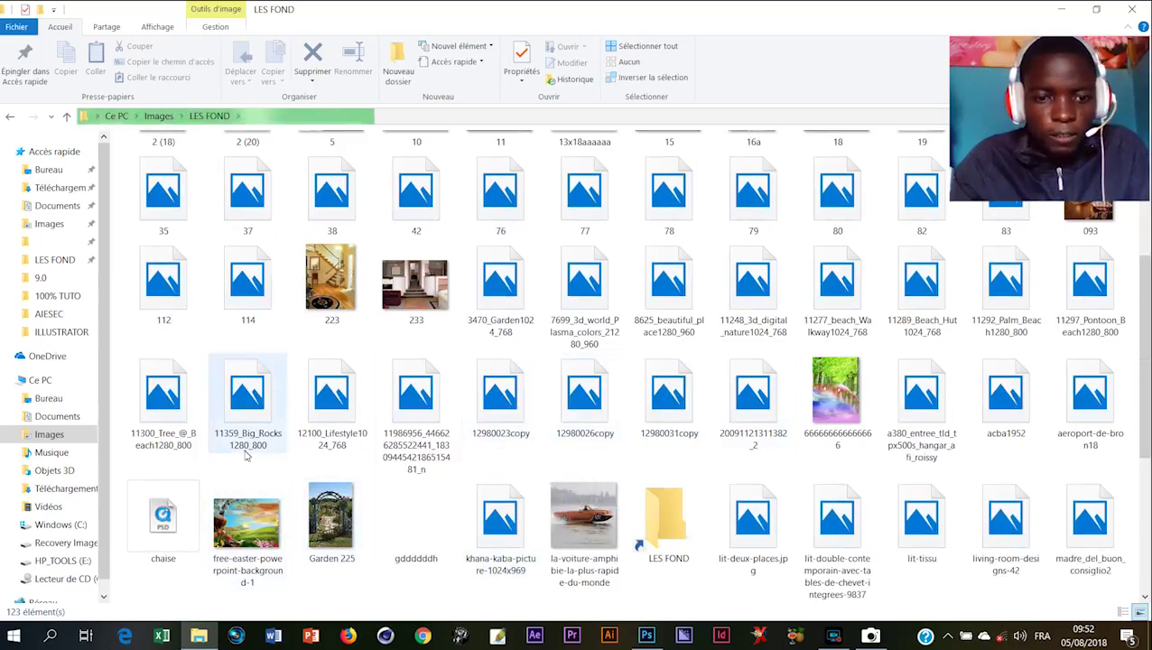
Place the pictures 233, free-easter-powerpoint-background-1 and la-voiture-amphibie-la-plus-rapide-du-monde in the strip document at their default sizes
{"action": "left_click", "coordinate": [255, 522]}
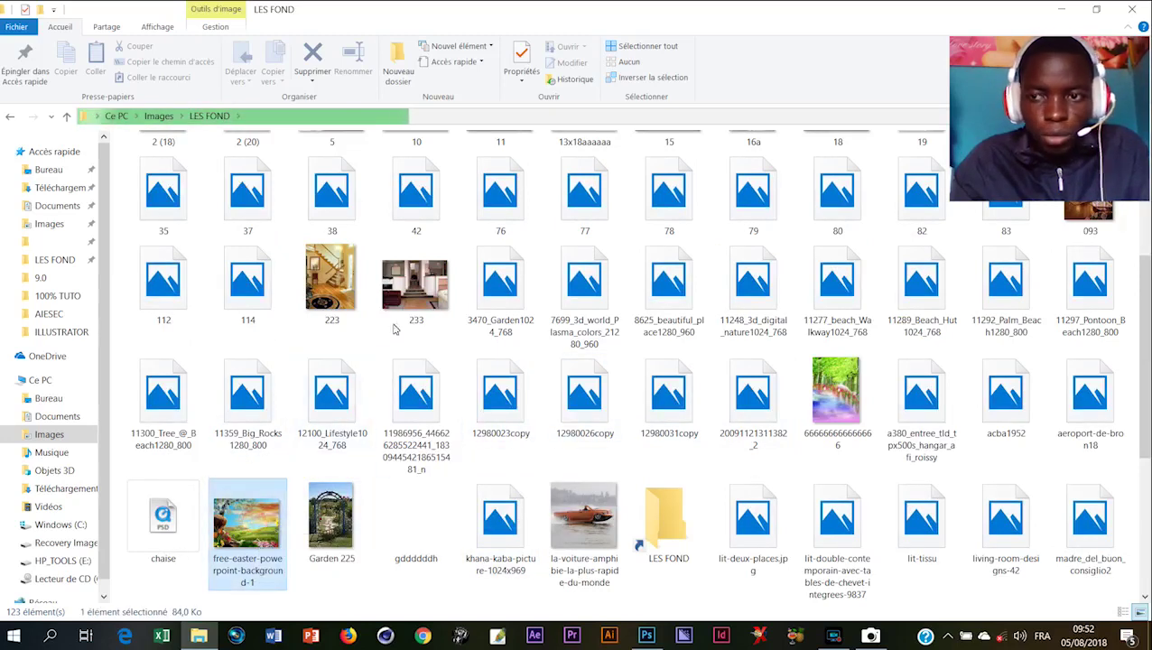
{"action": "left_click", "coordinate": [413, 295], "text": "ctrl"}
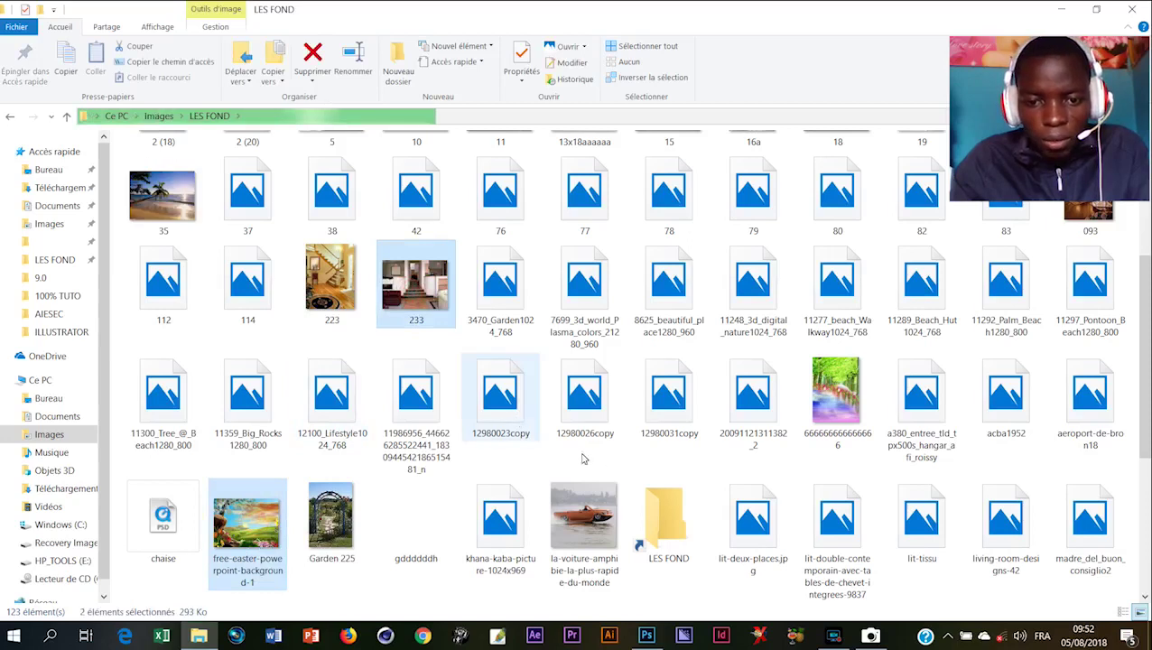
{"action": "left_click", "coordinate": [584, 513], "text": "ctrl"}
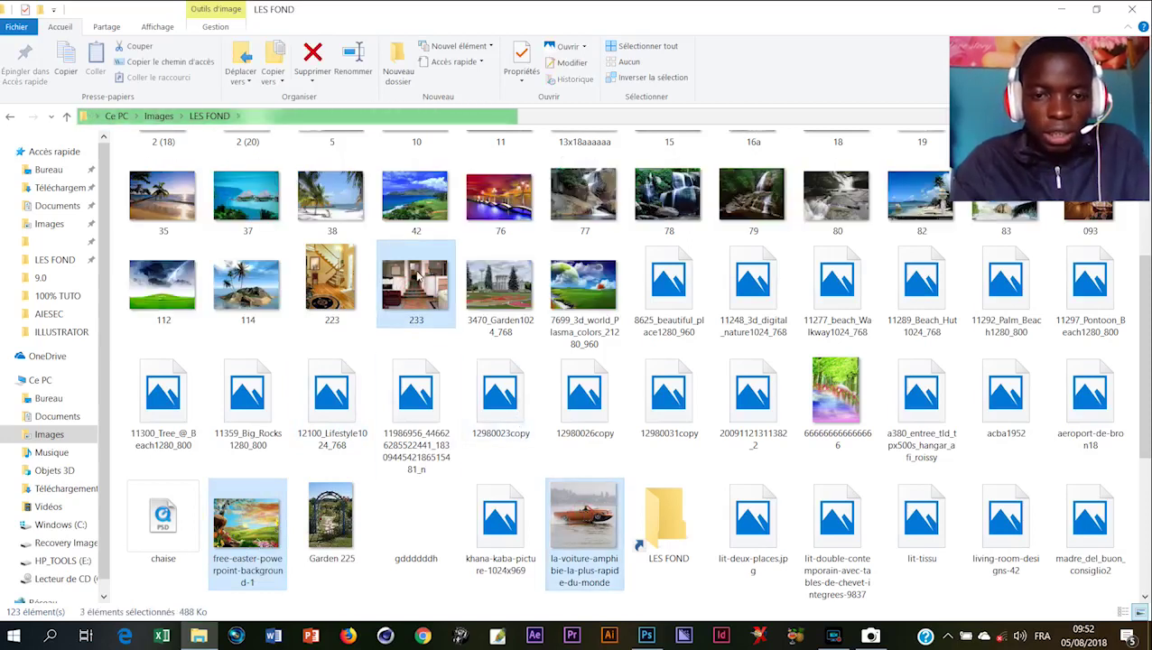
{"action": "left_click_drag", "start_coordinate": [417, 277], "coordinate": [524, 296]}
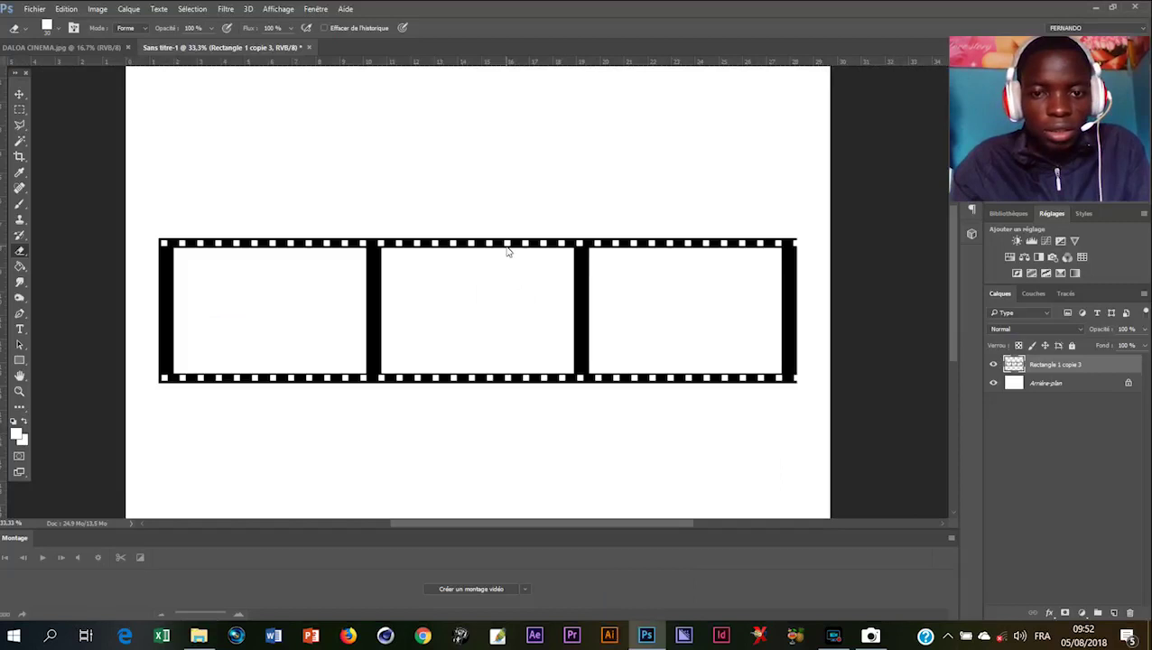
{"action": "left_click_drag", "start_coordinate": [507, 252], "coordinate": [503, 248]}
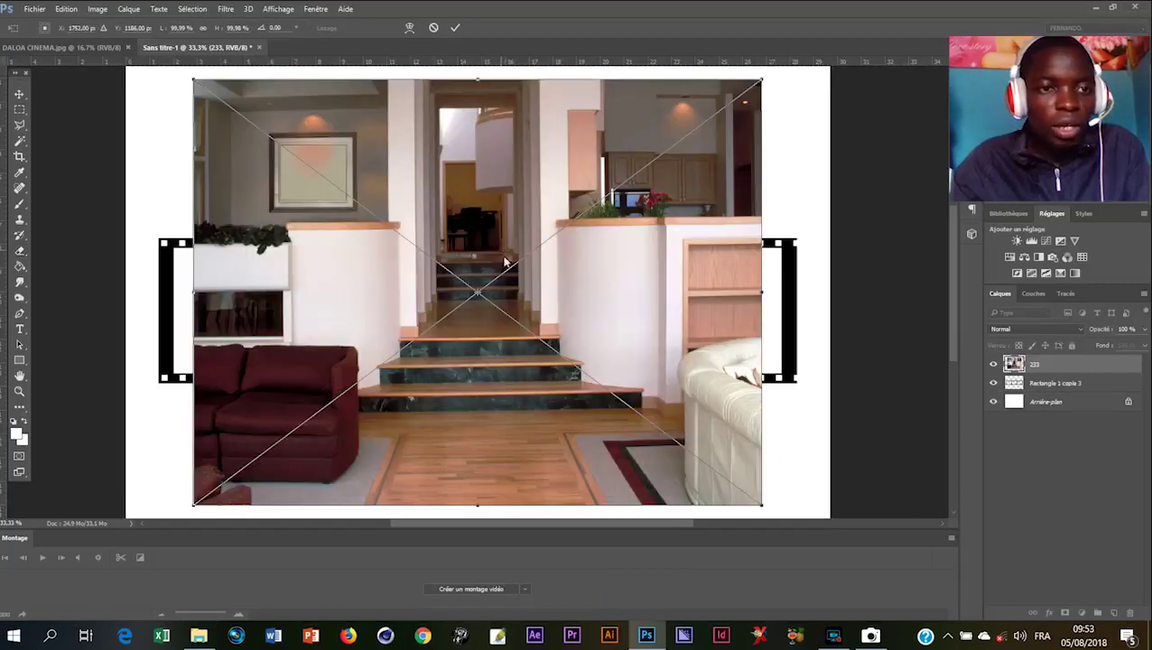
{"action": "key", "text": "Return"}
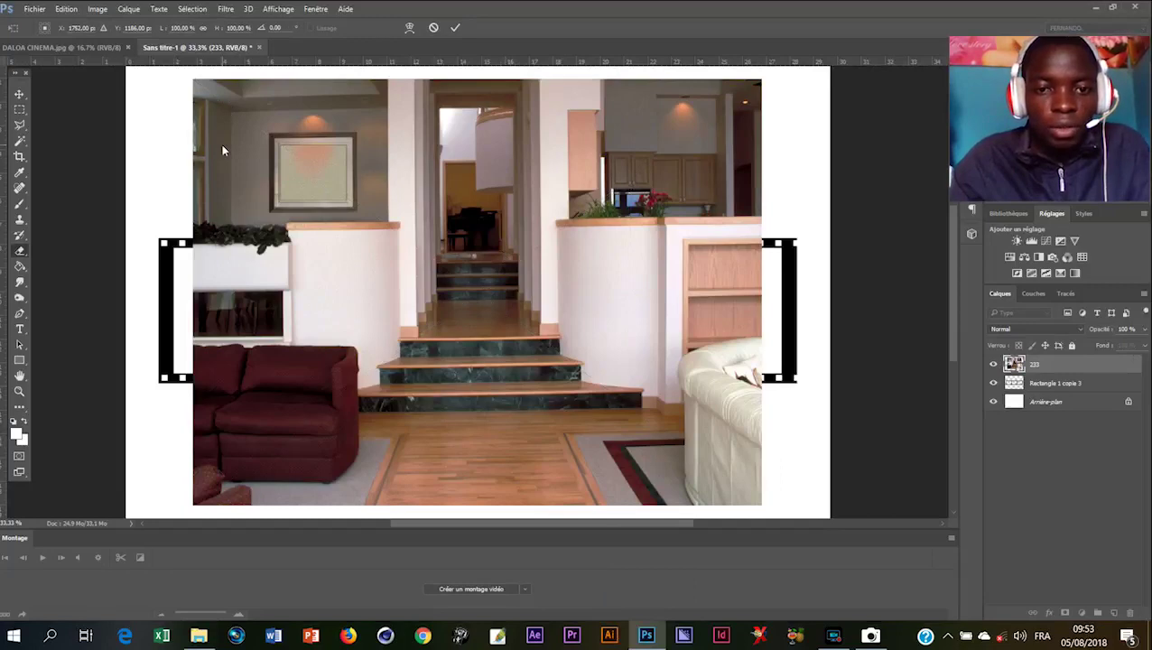
{"action": "key", "text": "Return"}
{"action": "key", "text": "Return"}
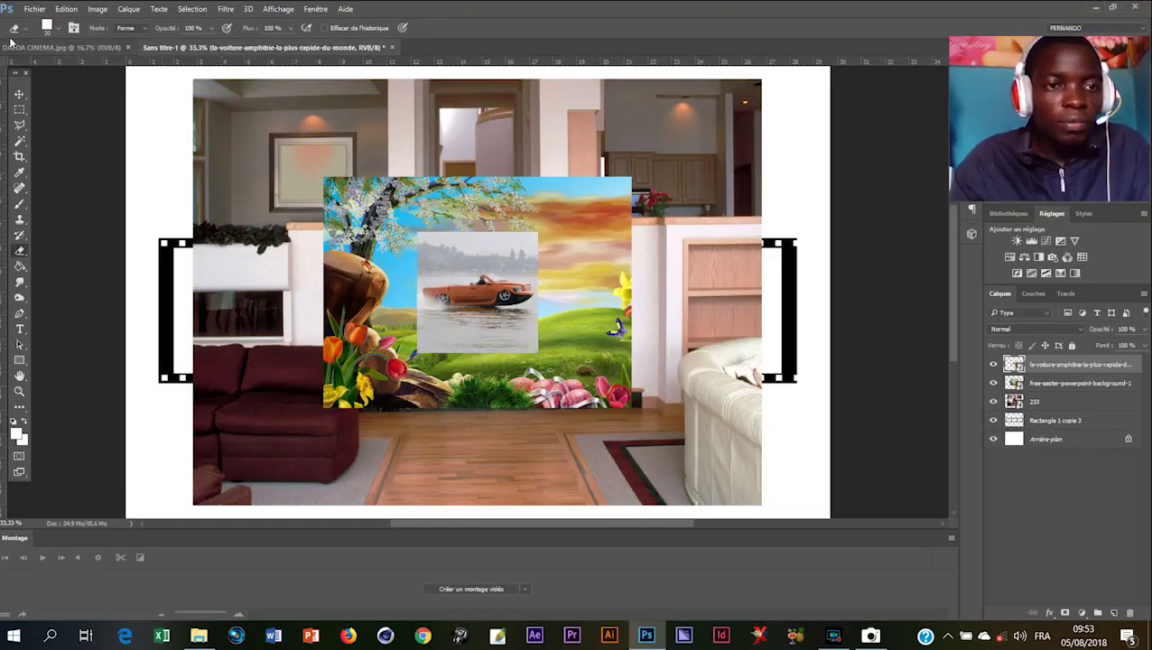
{"action": "left_click", "coordinate": [33, 9]}
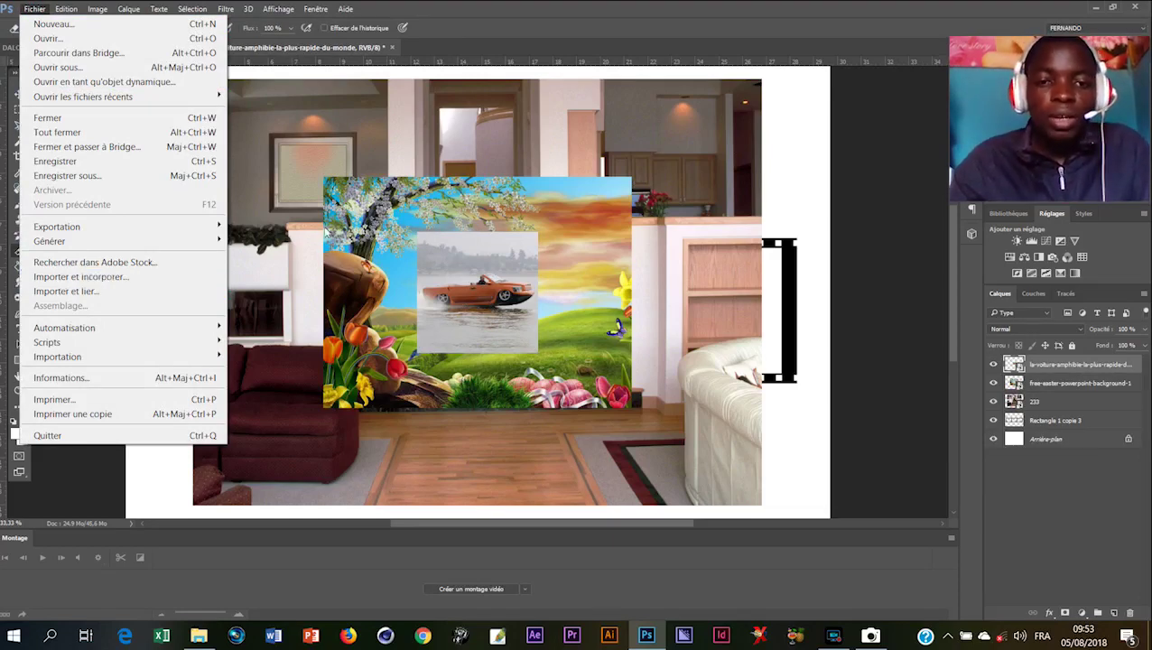
{"action": "left_click", "coordinate": [351, 280]}
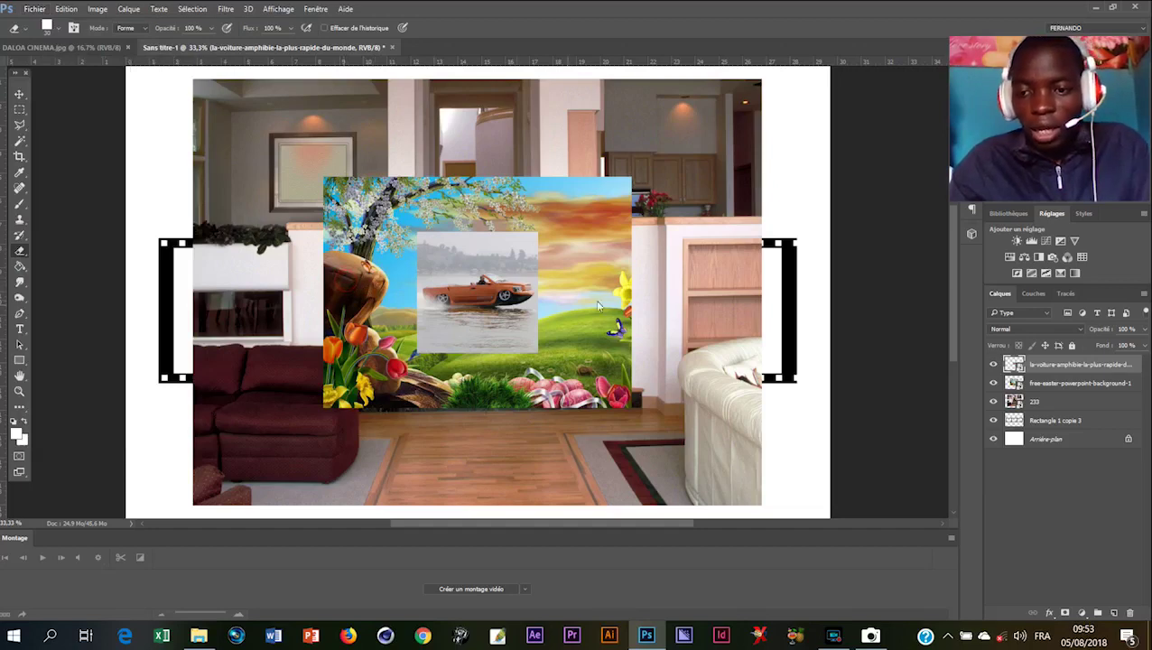
Hide the free-easter-powerpoint-background-1 and 233 layers and move the amphibious car picture into the strip's first frame
{"action": "left_click", "coordinate": [993, 384]}
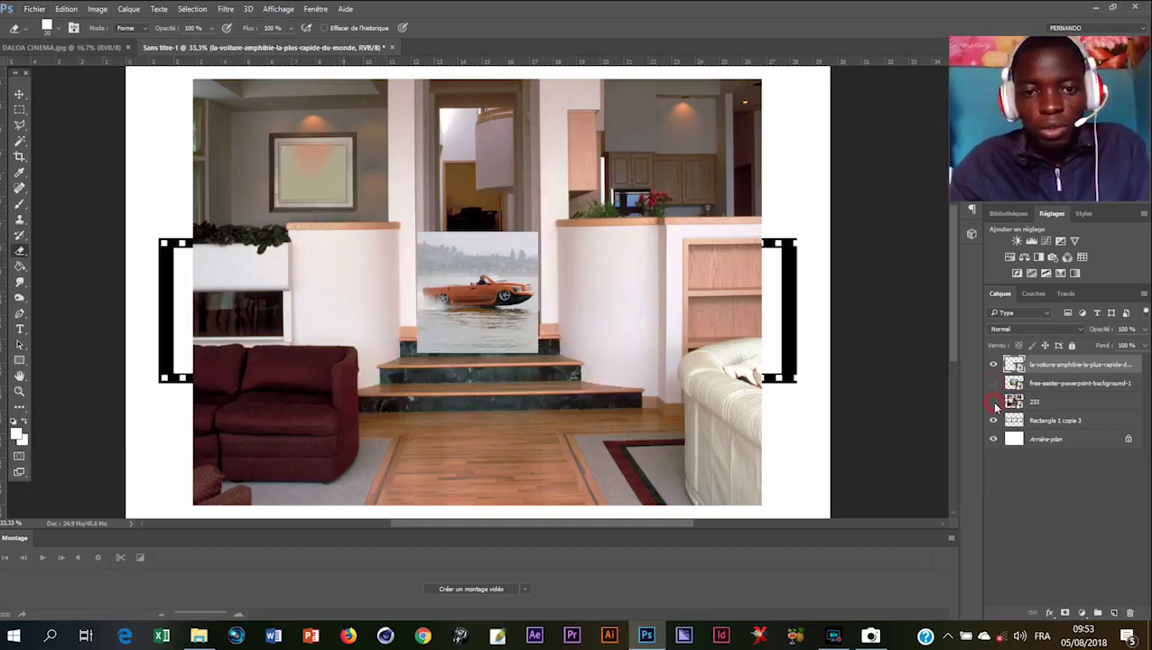
{"action": "left_click", "coordinate": [992, 401]}
{"action": "key", "text": "v"}
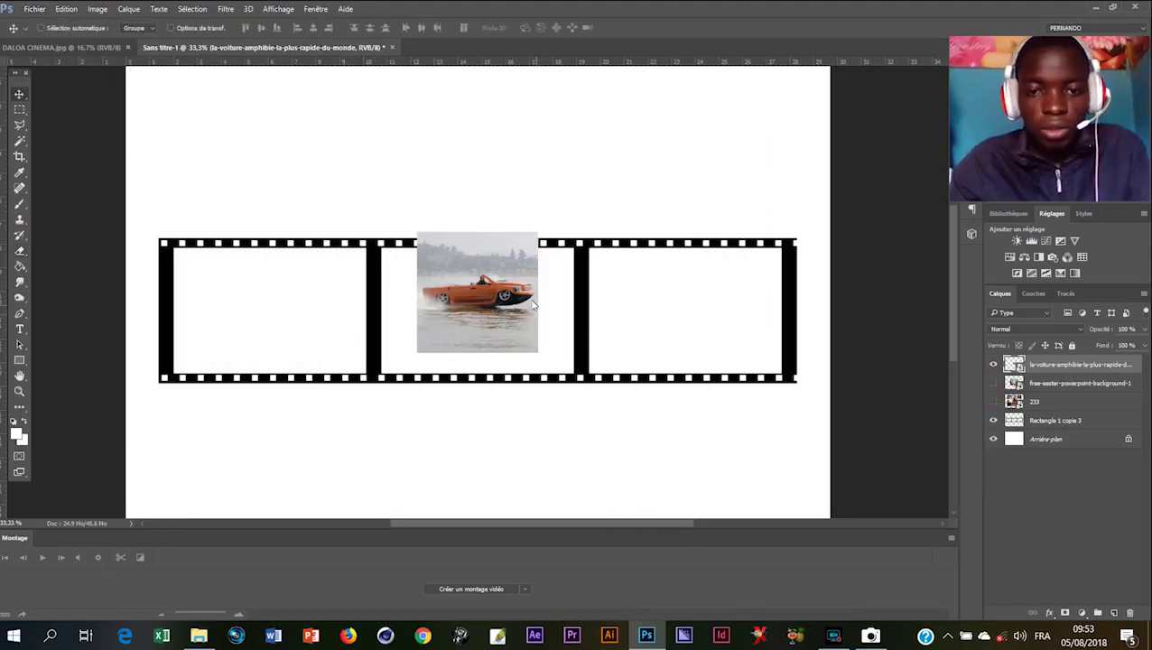
{"action": "right_click", "coordinate": [492, 286]}
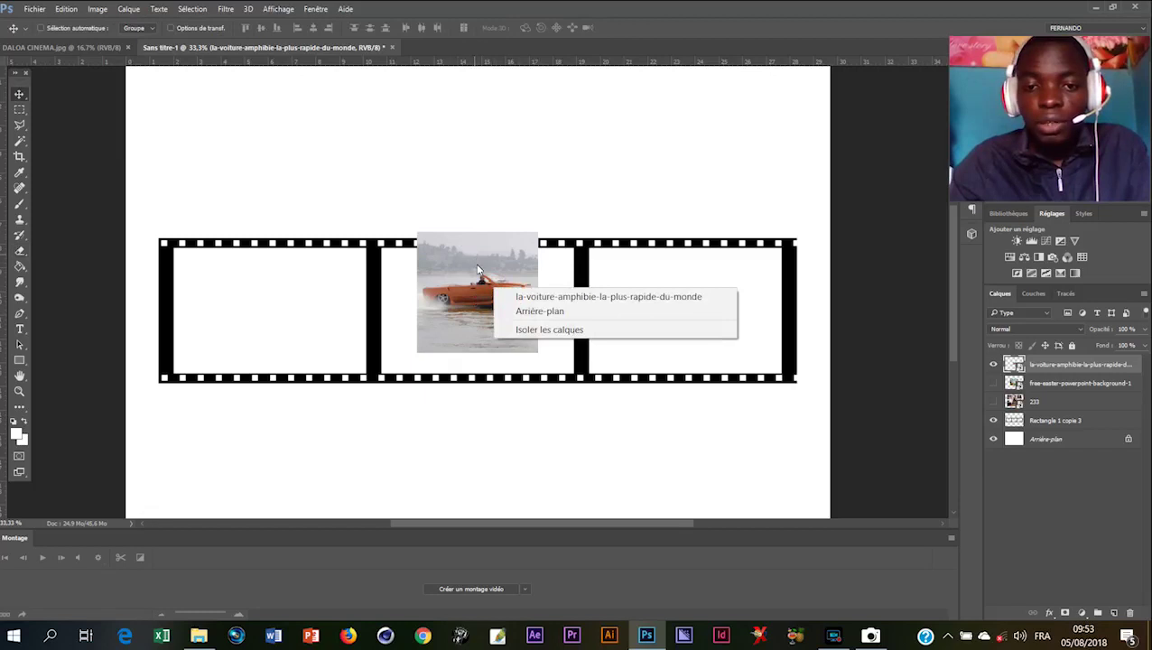
{"action": "left_click", "coordinate": [527, 296]}
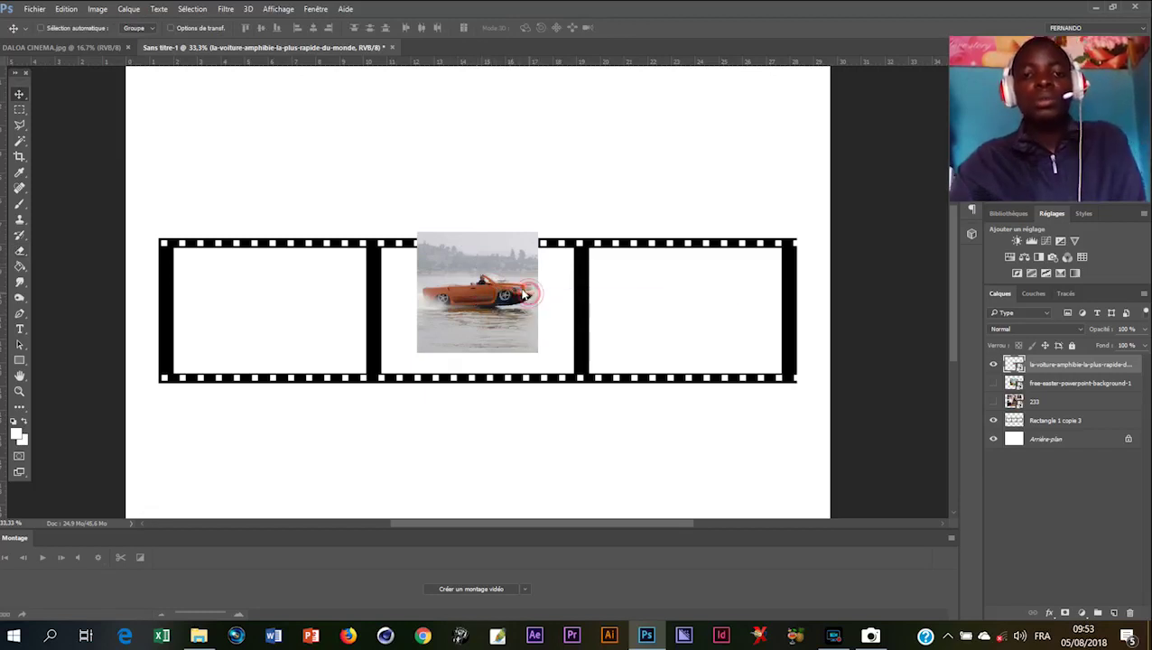
{"action": "left_click_drag", "start_coordinate": [473, 295], "coordinate": [254, 294]}
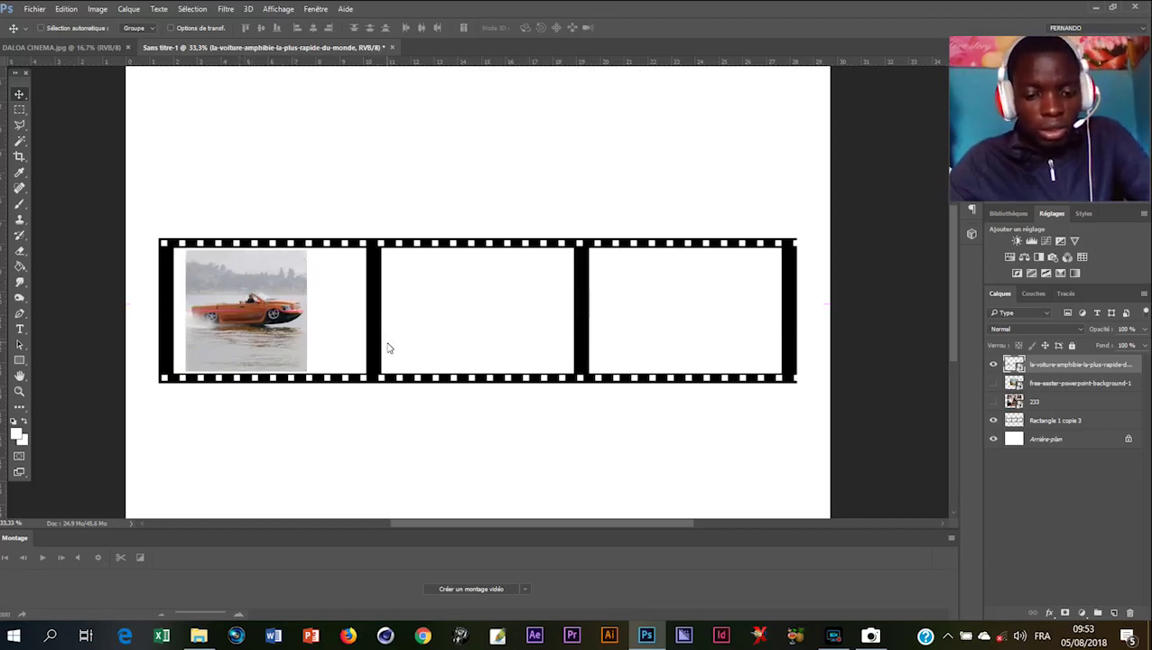
Stretch the amphibious car picture to about 169% width and 106% height over the first frame, and move the Rectangle 1 copie 3 layer above the pictures
{"action": "key", "text": "ctrl"}
{"action": "key", "text": "ctrl+t"}
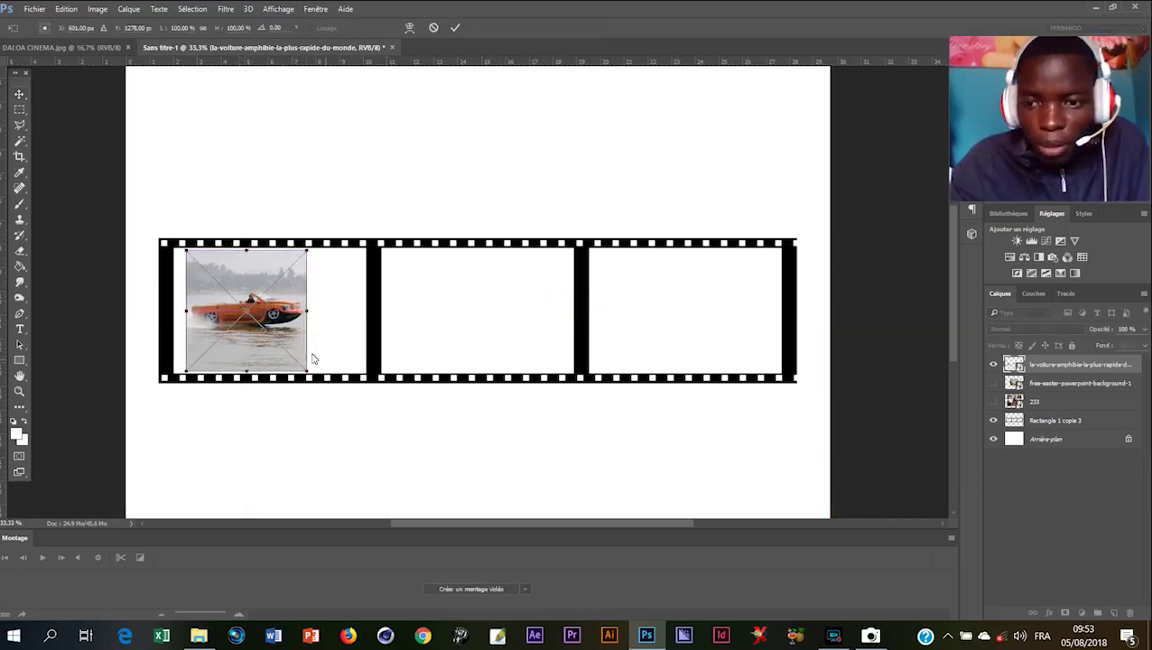
{"action": "left_click_drag", "start_coordinate": [305, 314], "coordinate": [368, 316]}
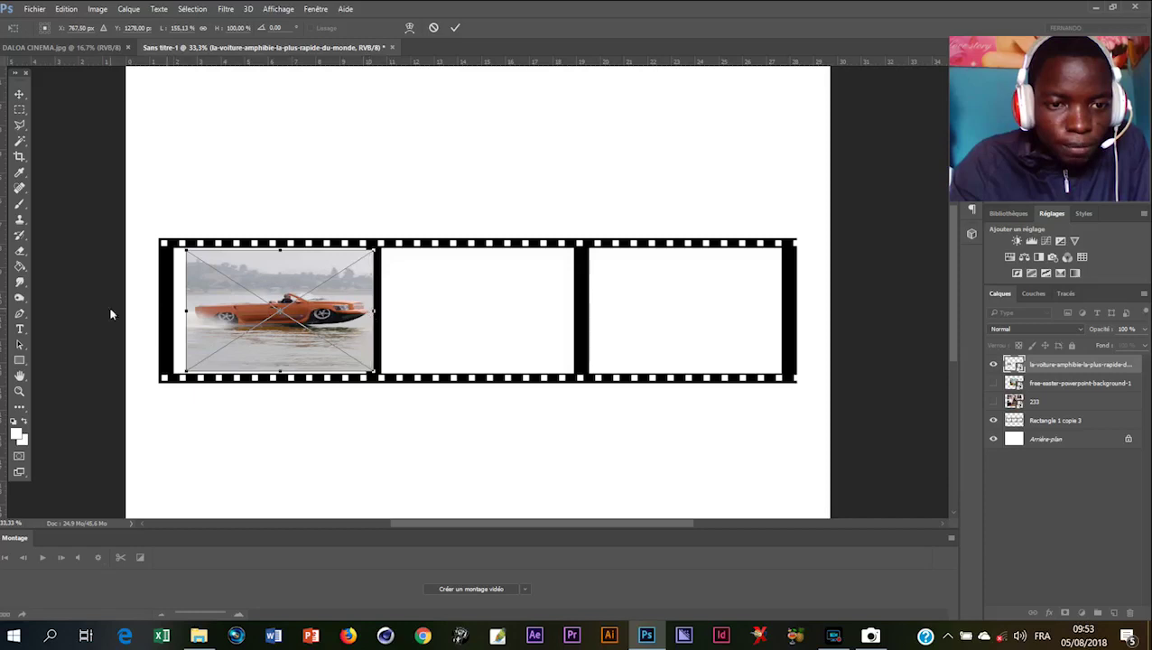
{"action": "left_click_drag", "start_coordinate": [185, 314], "coordinate": [168, 314]}
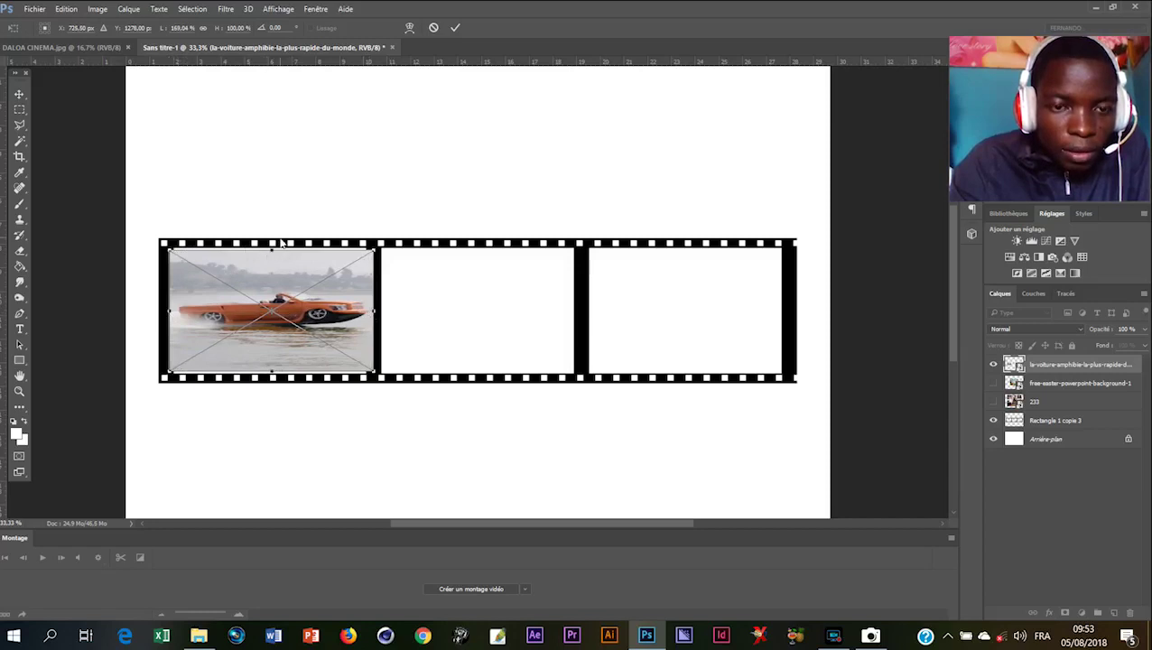
{"action": "left_click_drag", "start_coordinate": [270, 256], "coordinate": [272, 255]}
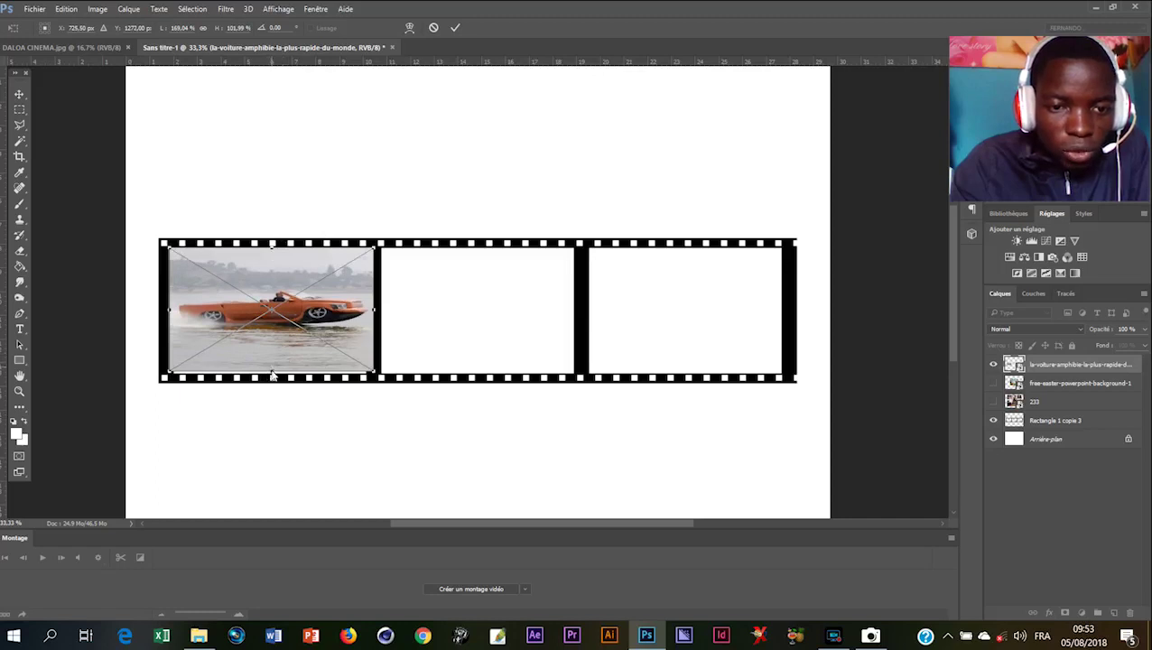
{"action": "left_click_drag", "start_coordinate": [271, 374], "coordinate": [275, 379]}
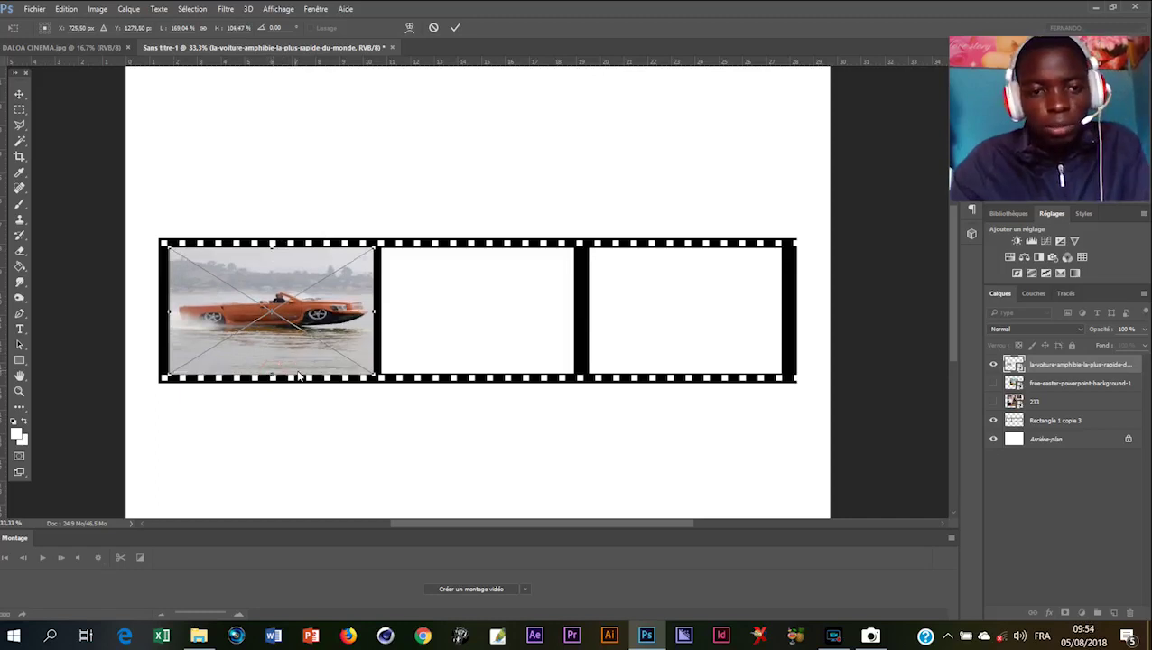
{"action": "key", "text": "Return"}
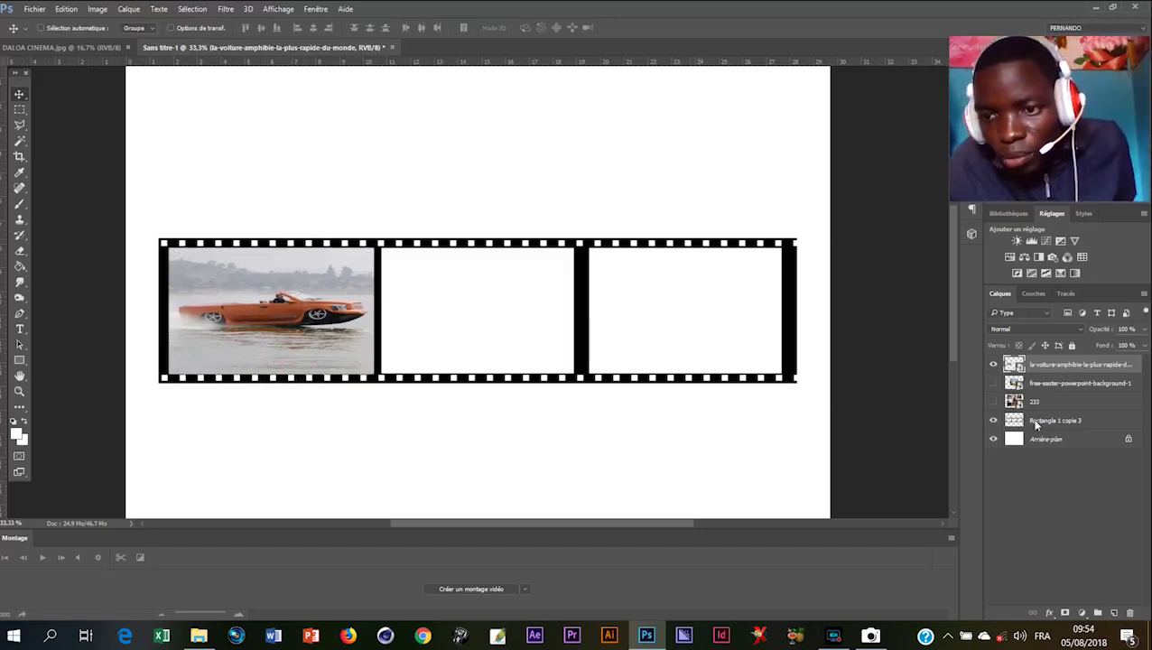
{"action": "left_click_drag", "start_coordinate": [1042, 419], "coordinate": [1040, 357]}
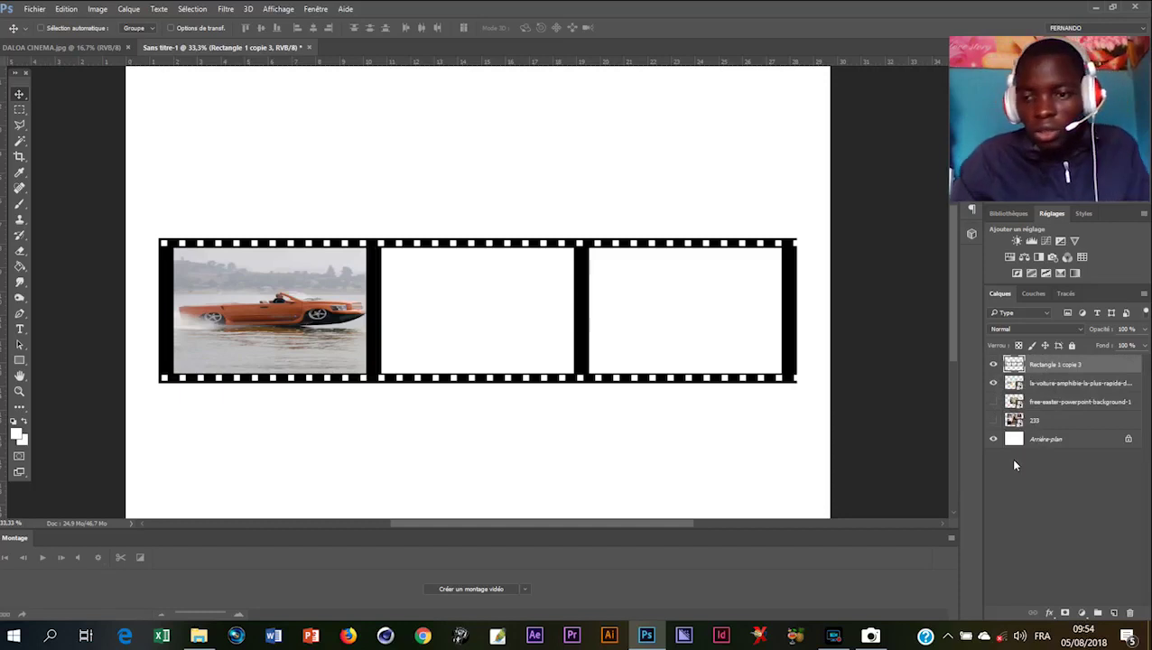
Show the free-easter-powerpoint-background-1 layer, scale it to about 60% and move it over the strip's second frame
{"action": "left_click", "coordinate": [992, 403]}
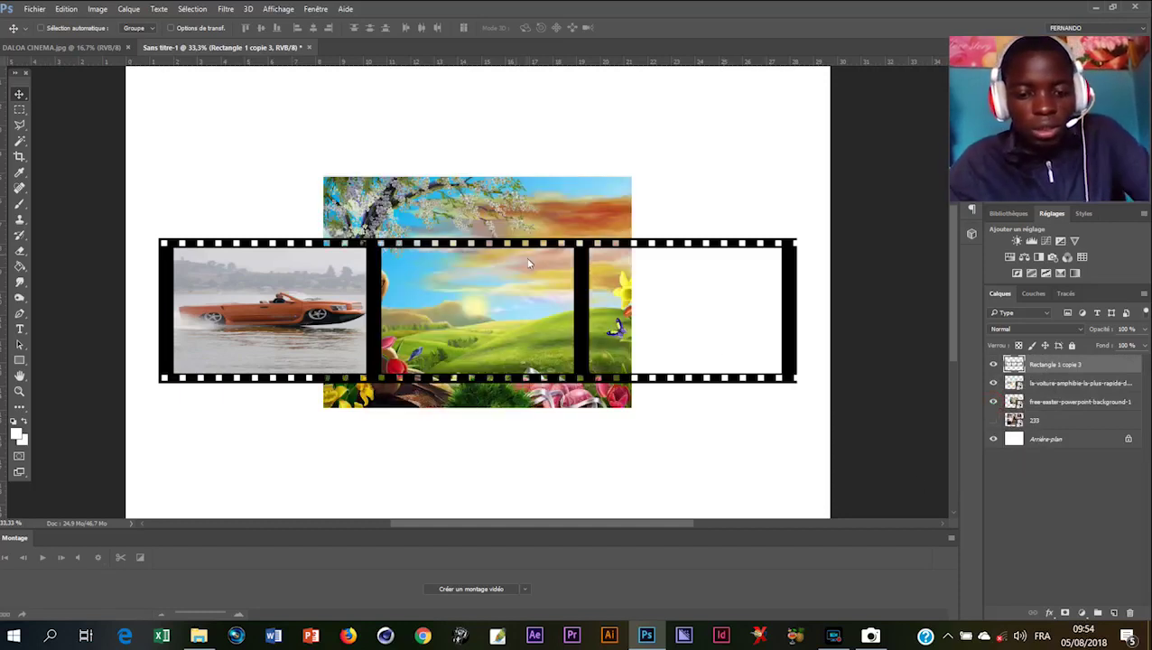
{"action": "key", "text": "ctrl+t"}
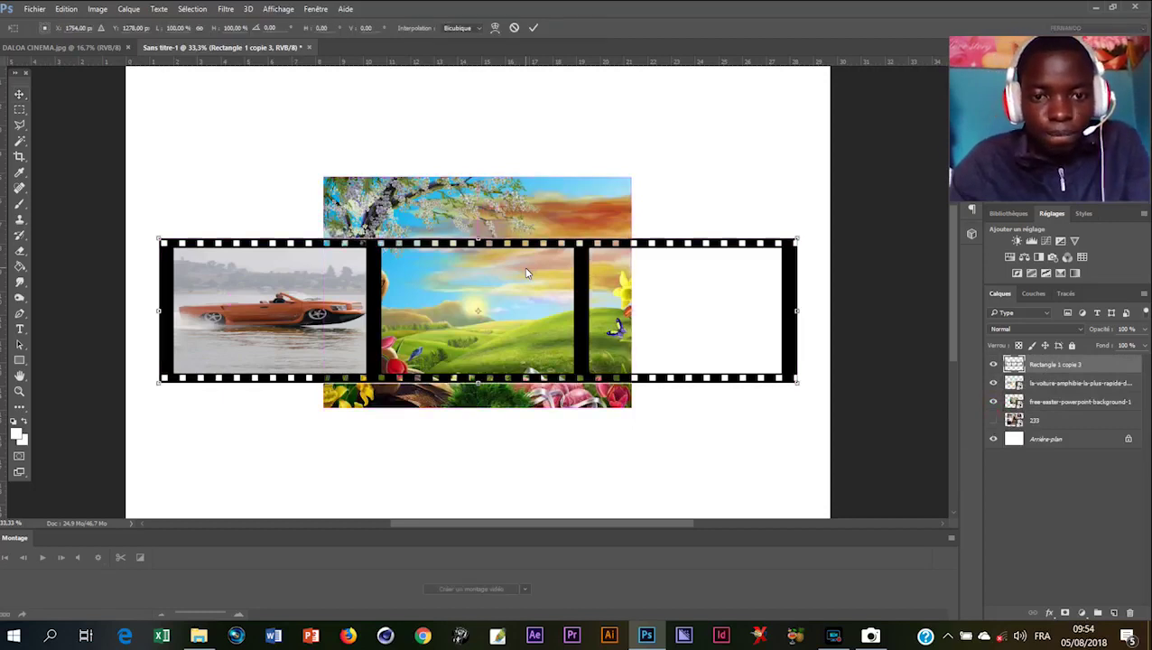
{"action": "key", "text": "Return"}
{"action": "right_click", "coordinate": [533, 306]}
{"action": "left_click", "coordinate": [542, 309]}
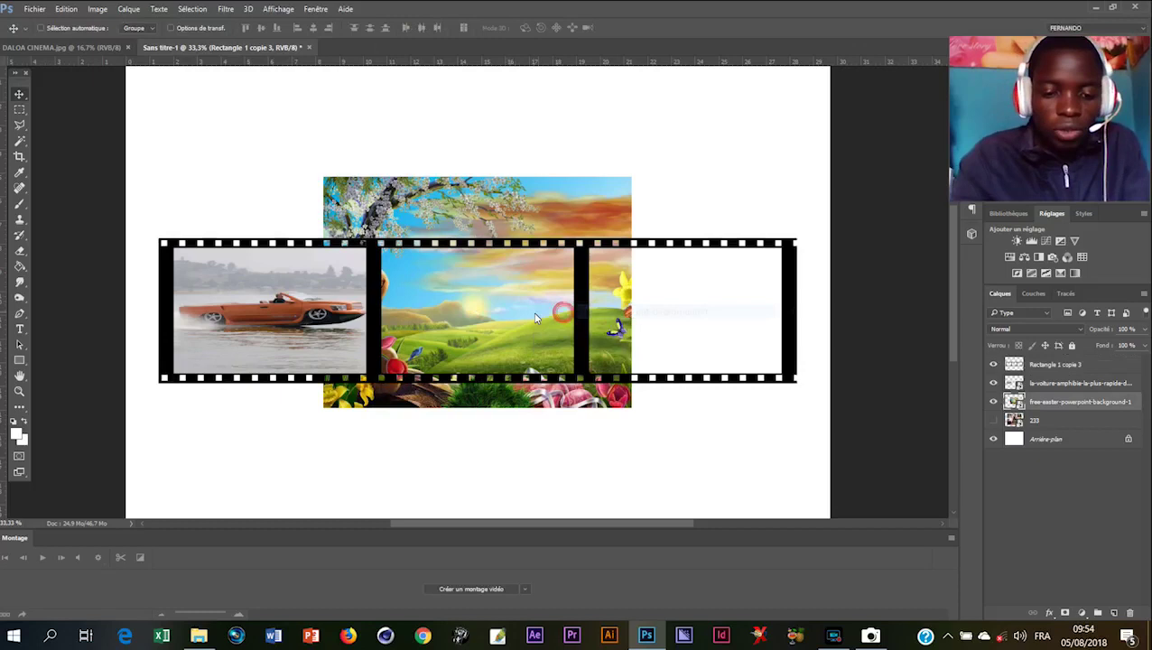
{"action": "key", "text": "ctrl+t"}
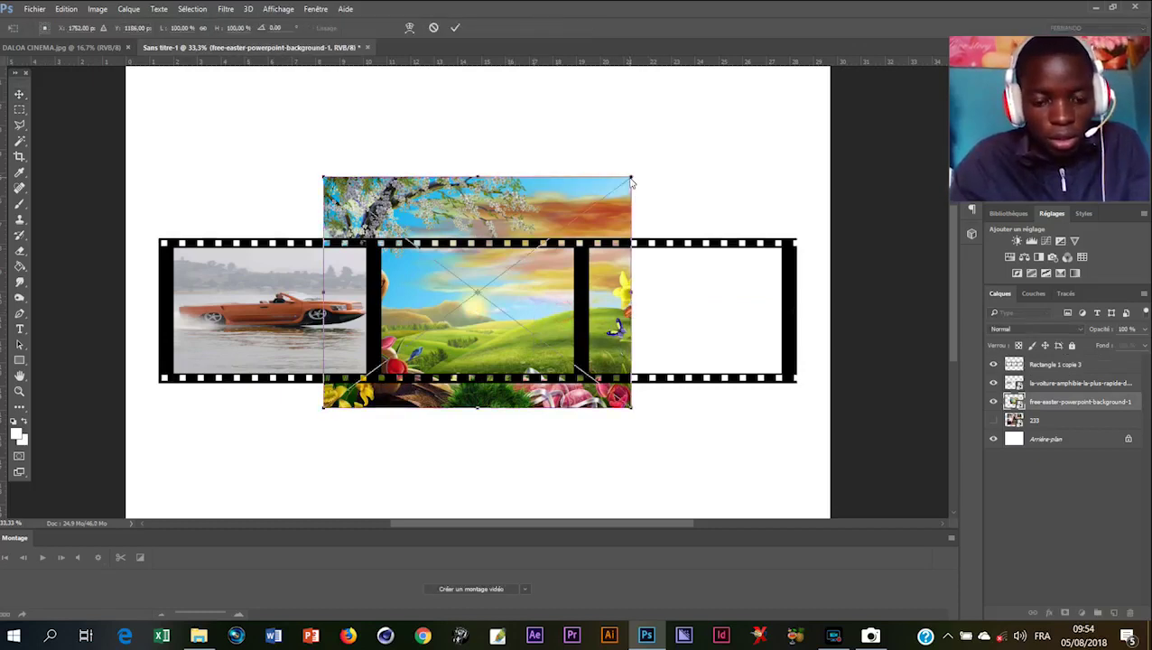
{"action": "left_click_drag", "start_coordinate": [631, 183], "coordinate": [574, 240]}
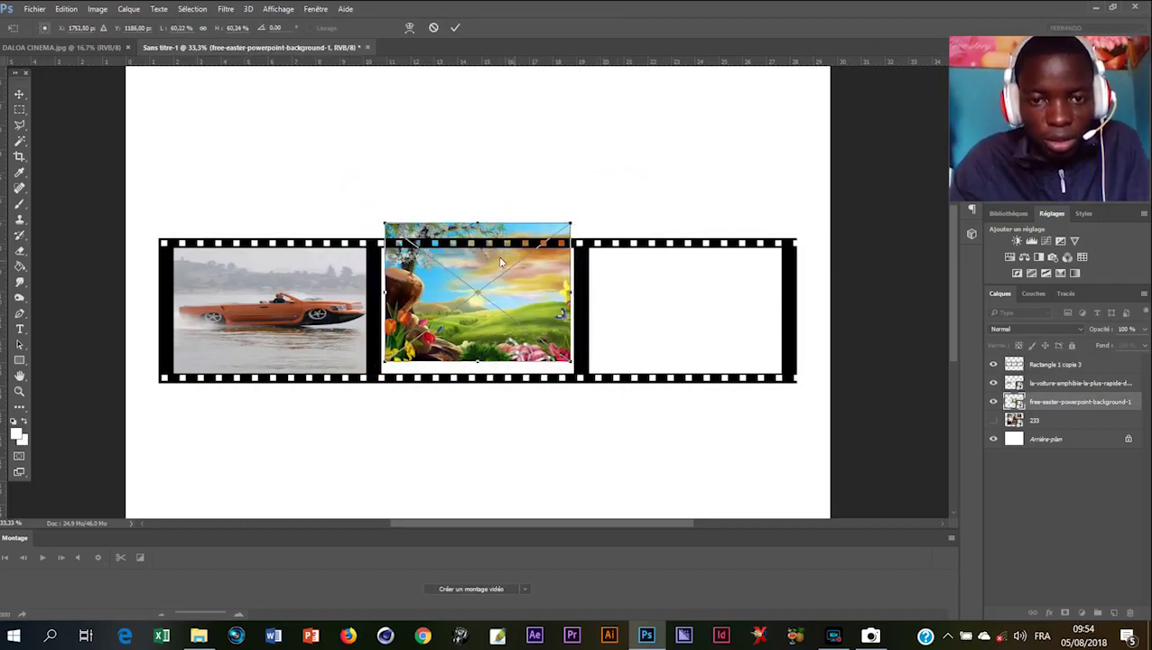
{"action": "left_click_drag", "start_coordinate": [490, 259], "coordinate": [483, 269]}
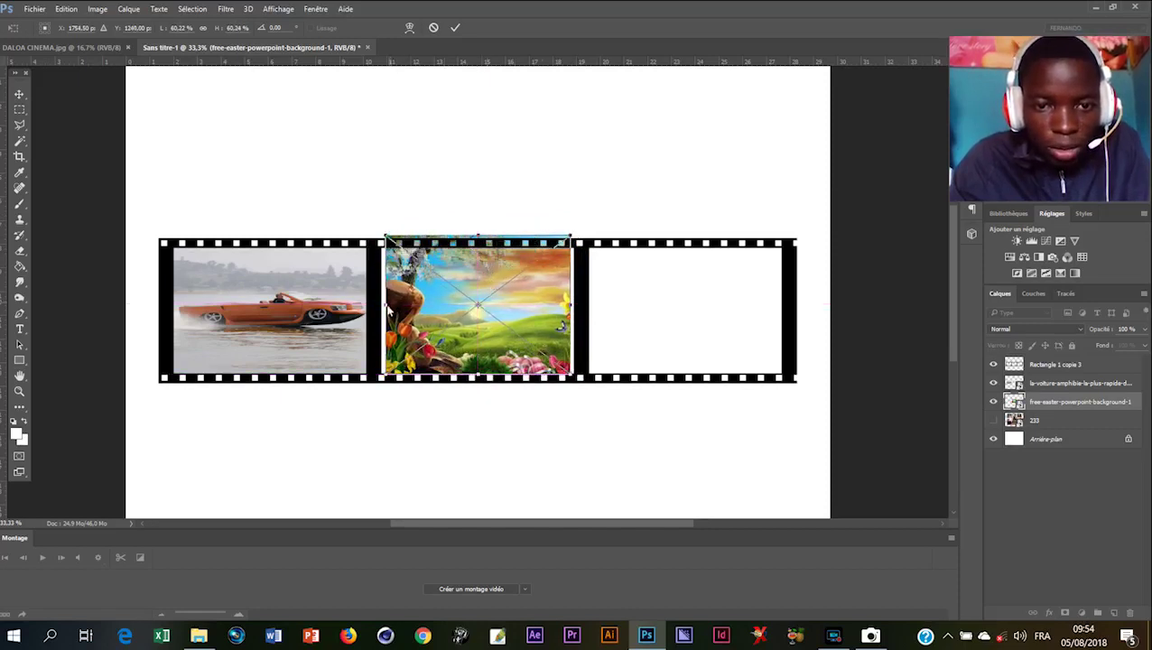
Adjust the Easter landscape's edges to fill the second frame, at about 66% width and 55% height
{"action": "left_click_drag", "start_coordinate": [387, 309], "coordinate": [377, 305]}
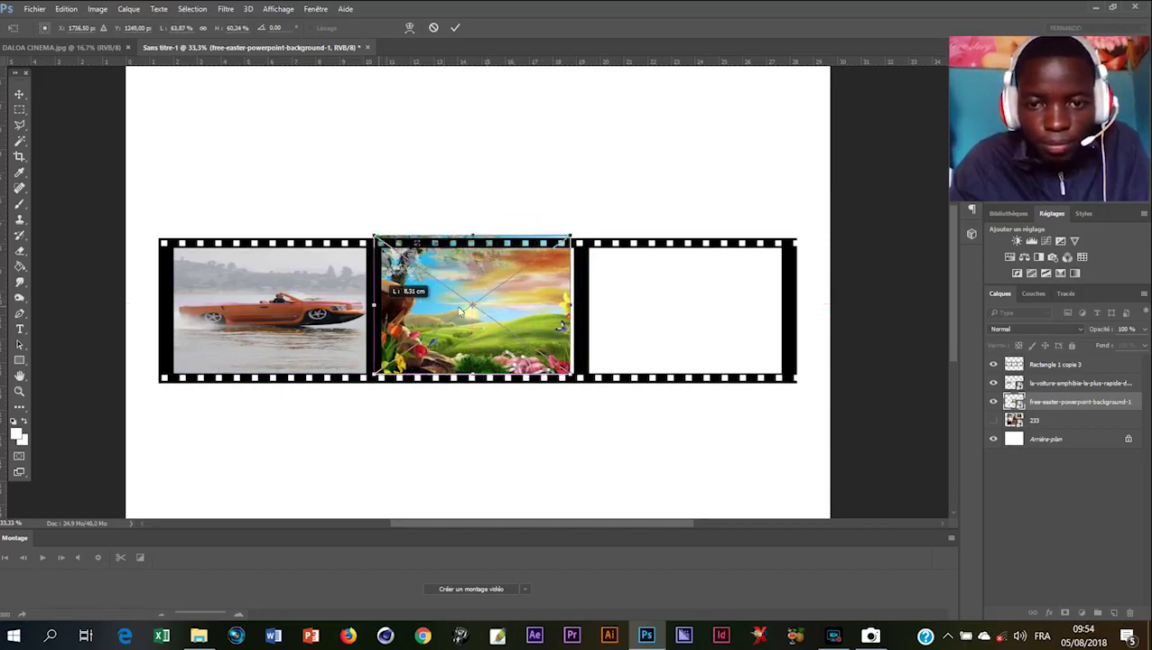
{"action": "left_click_drag", "start_coordinate": [571, 310], "coordinate": [575, 309]}
{"action": "left_click_drag", "start_coordinate": [476, 239], "coordinate": [479, 250]}
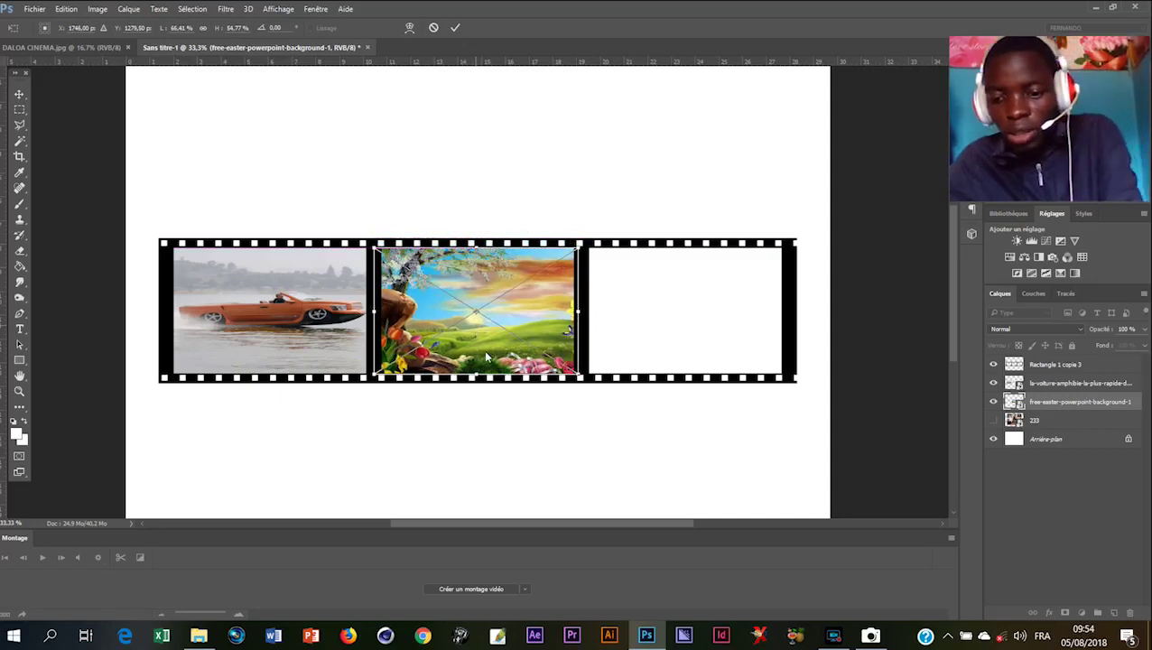
{"action": "key", "text": "Return"}
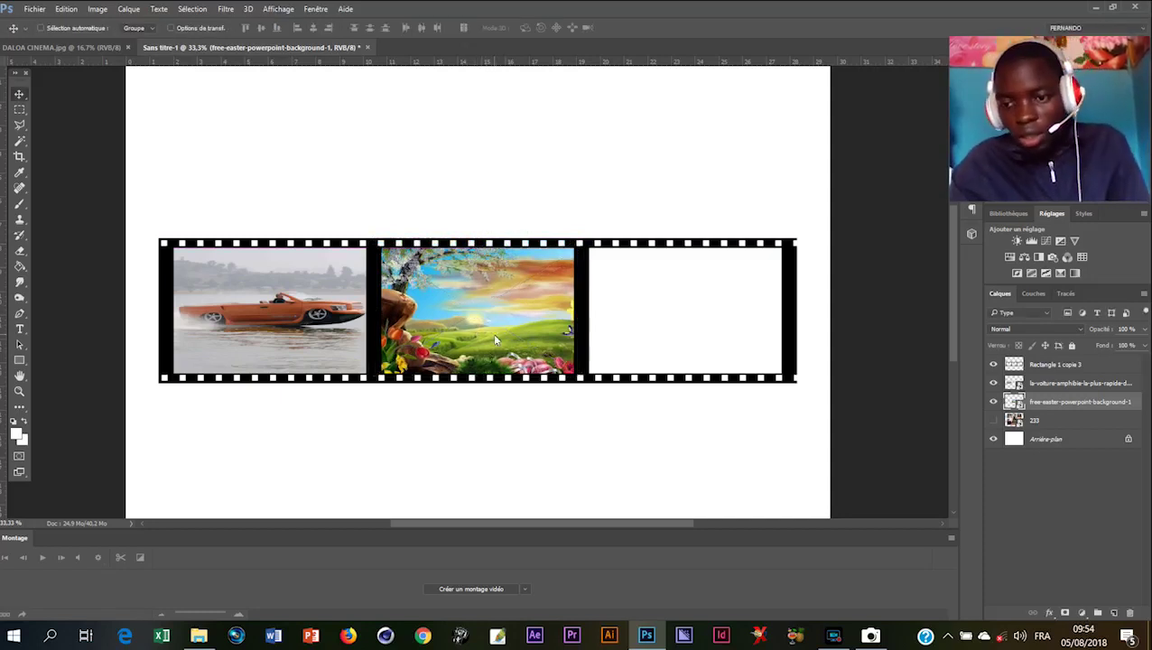
Show the 233 interior picture layer, scale it to about 32% and move it over the strip's third frame
{"action": "left_click", "coordinate": [994, 421]}
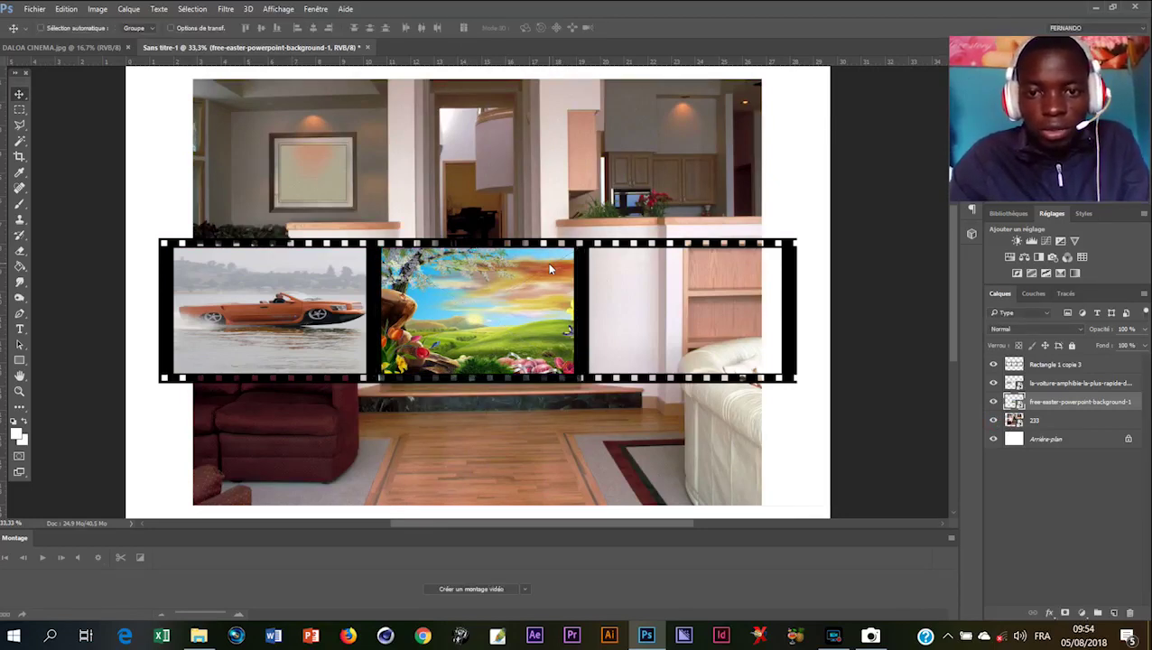
{"action": "right_click", "coordinate": [594, 131]}
{"action": "left_click", "coordinate": [603, 143]}
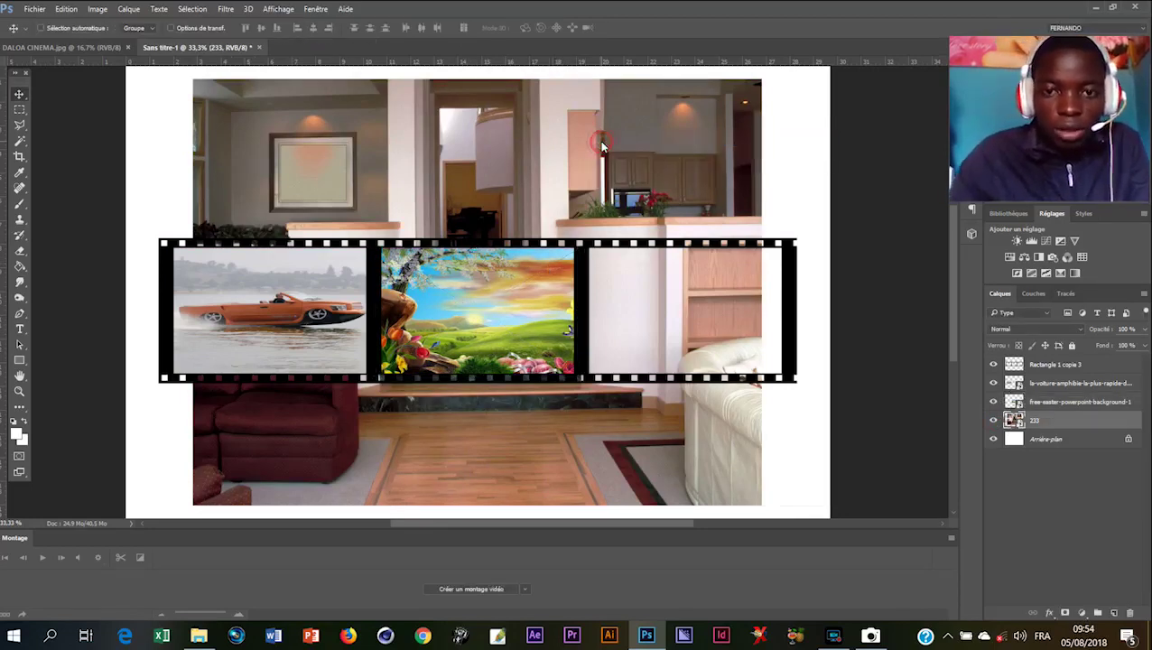
{"action": "key", "text": "ctrl+t"}
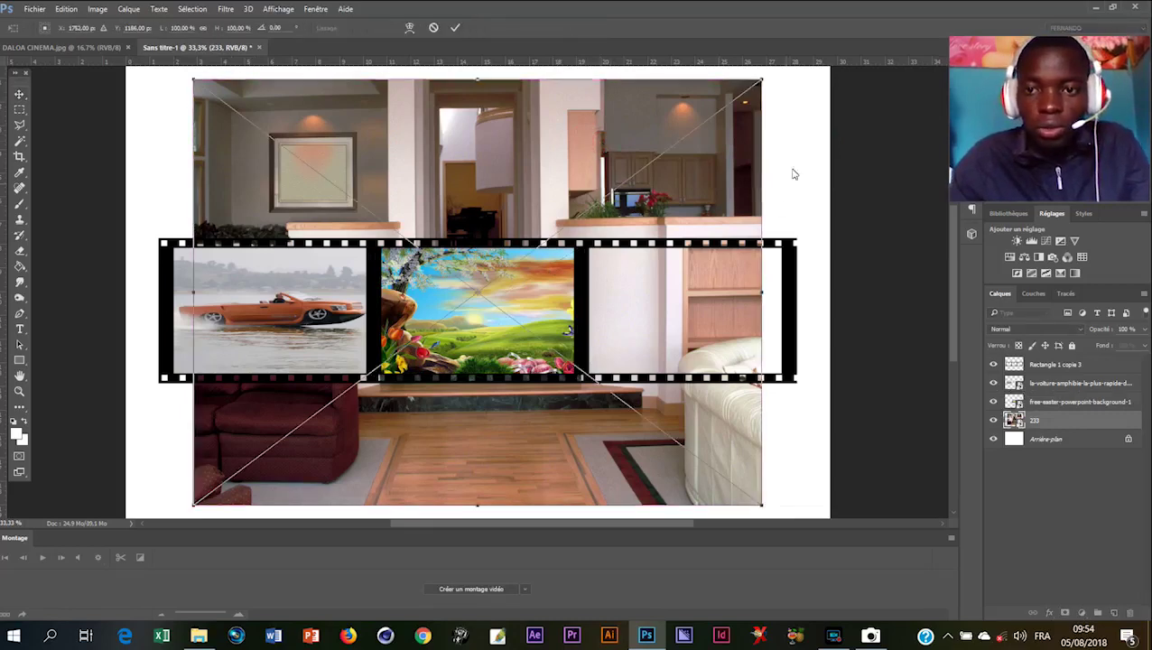
{"action": "left_click_drag", "start_coordinate": [761, 84], "coordinate": [582, 253]}
{"action": "left_click_drag", "start_coordinate": [494, 297], "coordinate": [703, 312]}
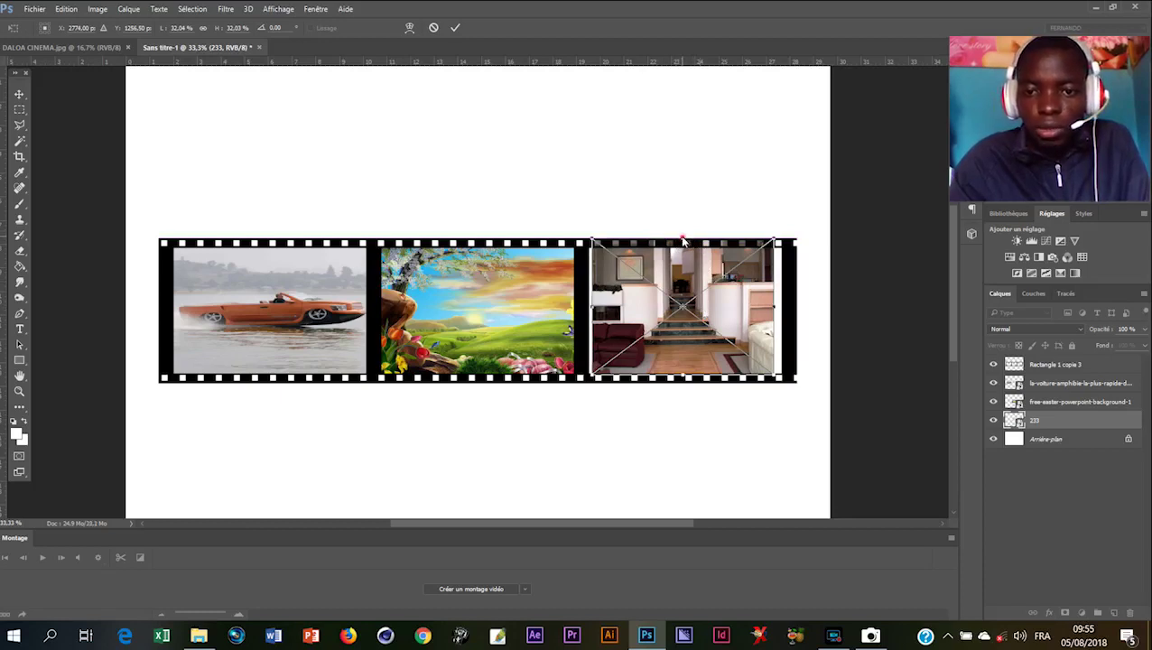
Adjust the interior picture's edges to fill the third frame, at about 35% width and 30% height
{"action": "left_click_drag", "start_coordinate": [683, 240], "coordinate": [668, 257]}
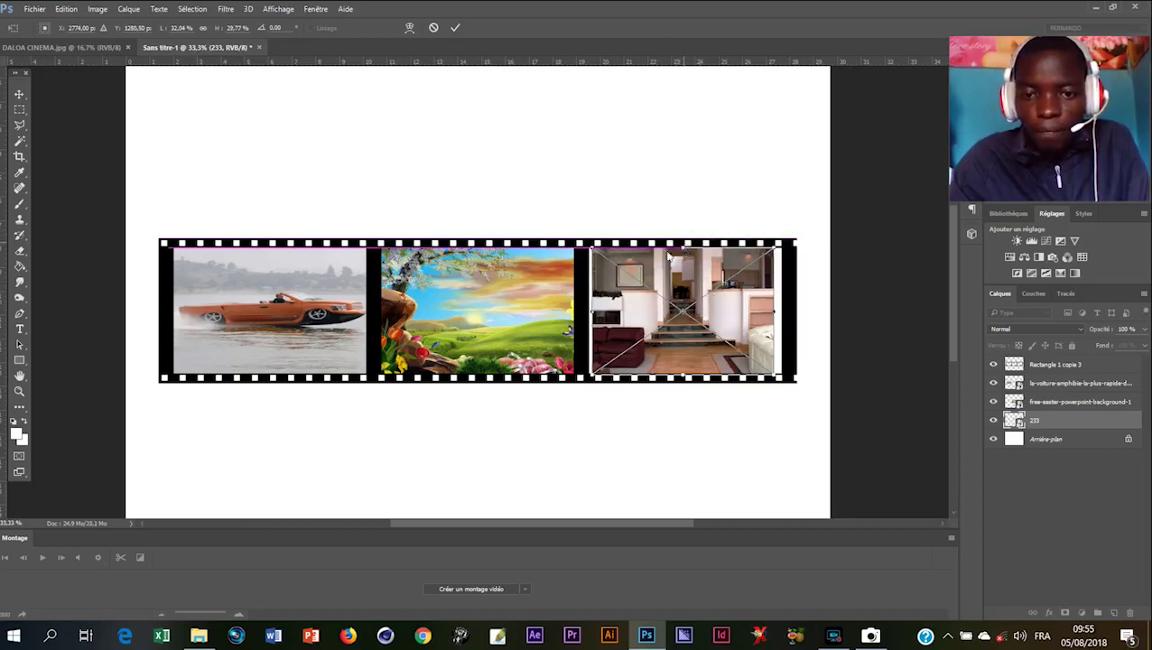
{"action": "left_click_drag", "start_coordinate": [591, 314], "coordinate": [587, 314]}
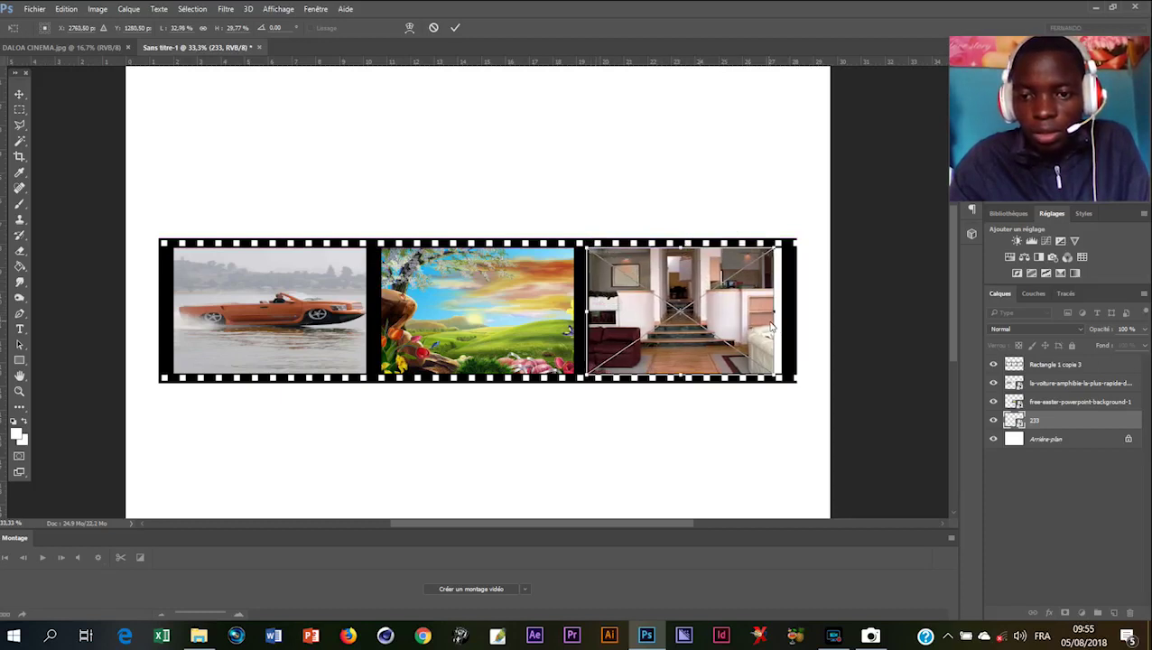
{"action": "left_click_drag", "start_coordinate": [775, 316], "coordinate": [784, 312]}
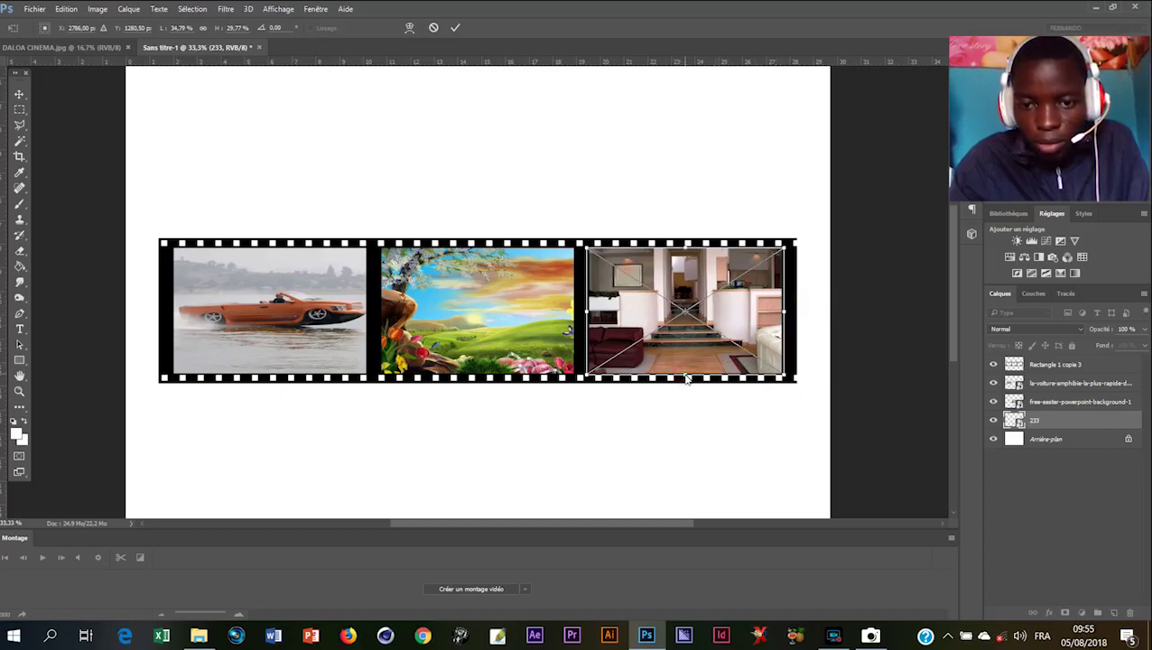
{"action": "key", "text": "Return"}
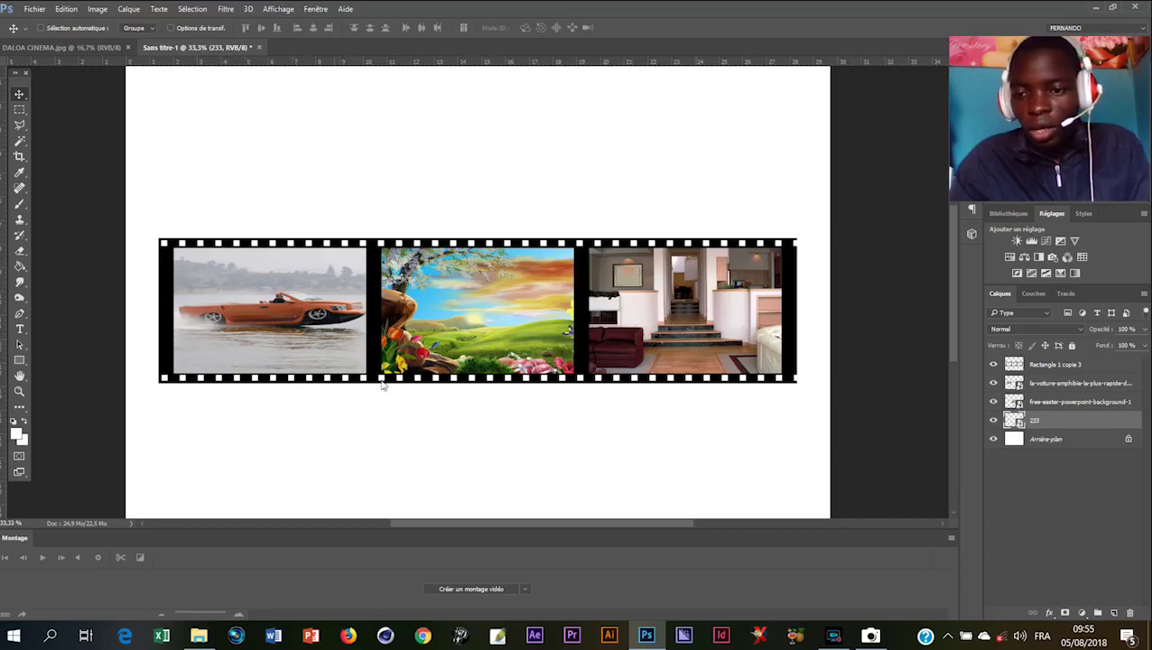
With the background temporarily hidden, merge the strip and three picture layers into one and move the merged strip higher on the canvas
{"action": "left_click", "coordinate": [992, 440]}
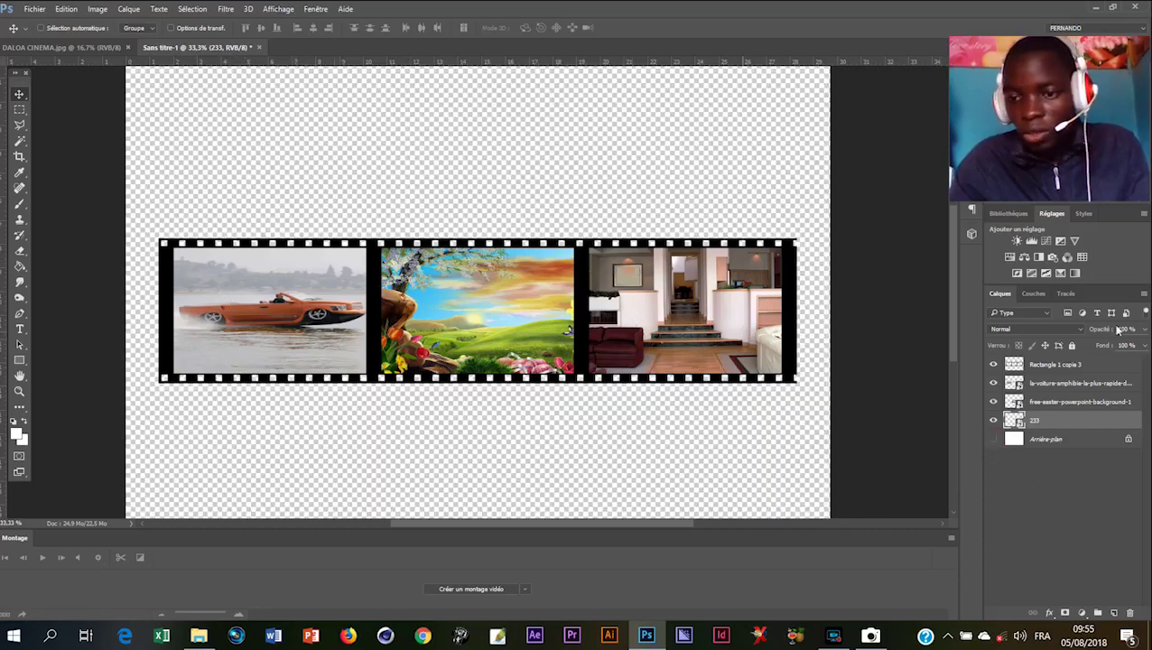
{"action": "left_click", "coordinate": [1062, 403], "text": "ctrl"}
{"action": "left_click", "coordinate": [1060, 380], "text": "ctrl"}
{"action": "left_click", "coordinate": [1067, 364], "text": "ctrl"}
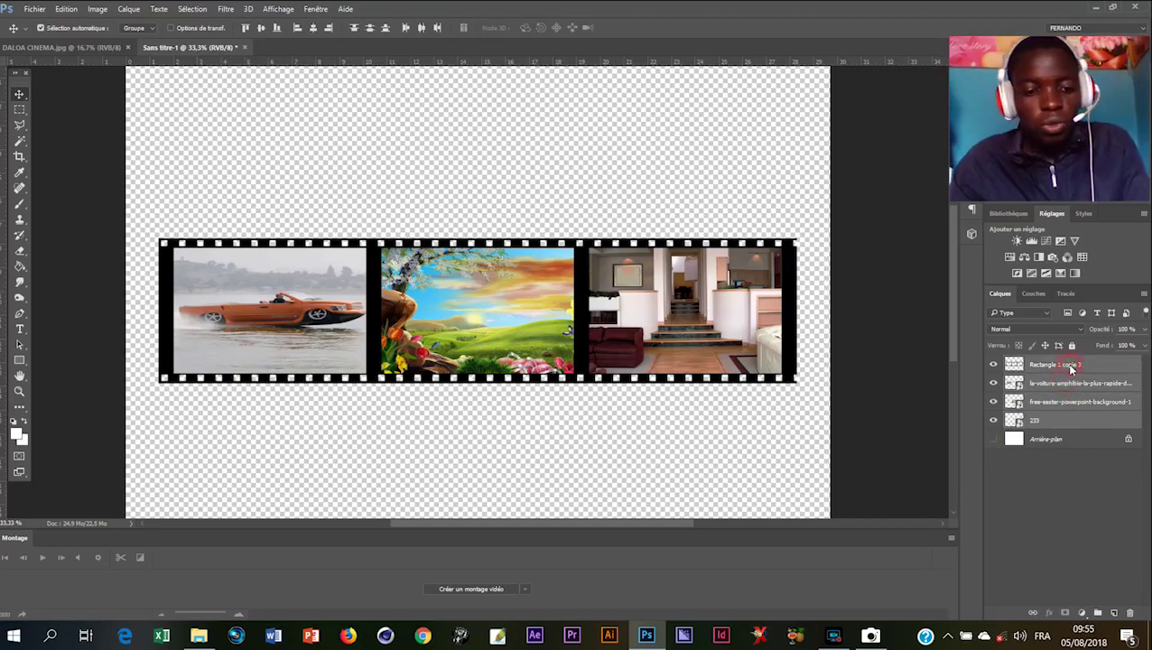
{"action": "key", "text": "ctrl+e"}
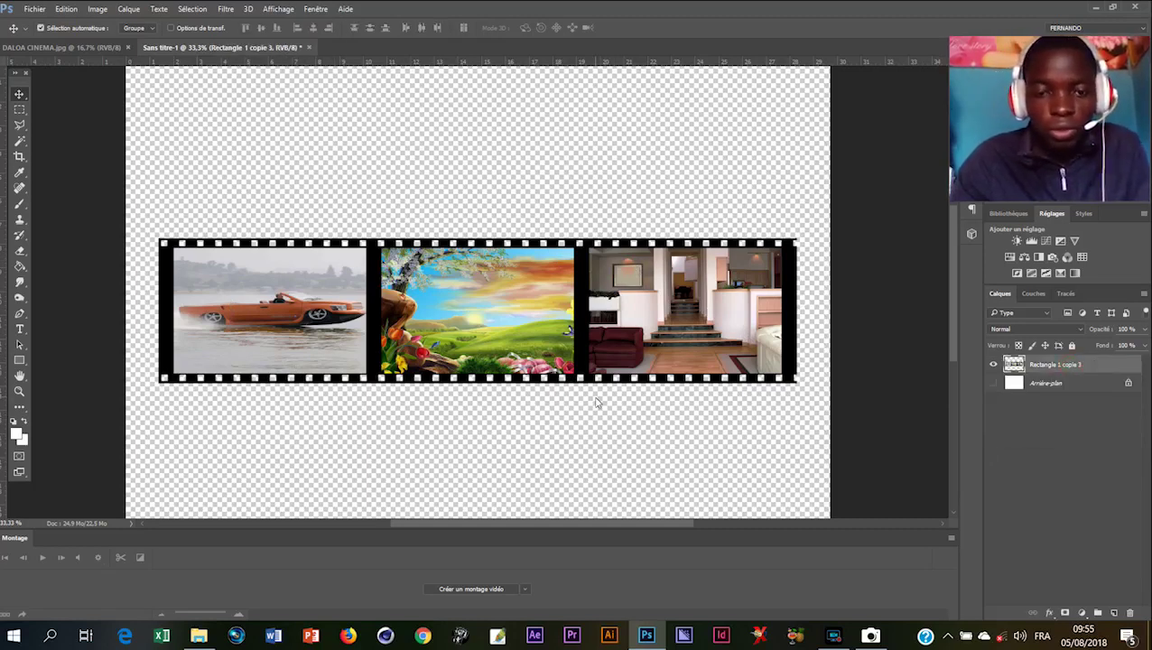
{"action": "left_click_drag", "start_coordinate": [411, 323], "coordinate": [478, 294]}
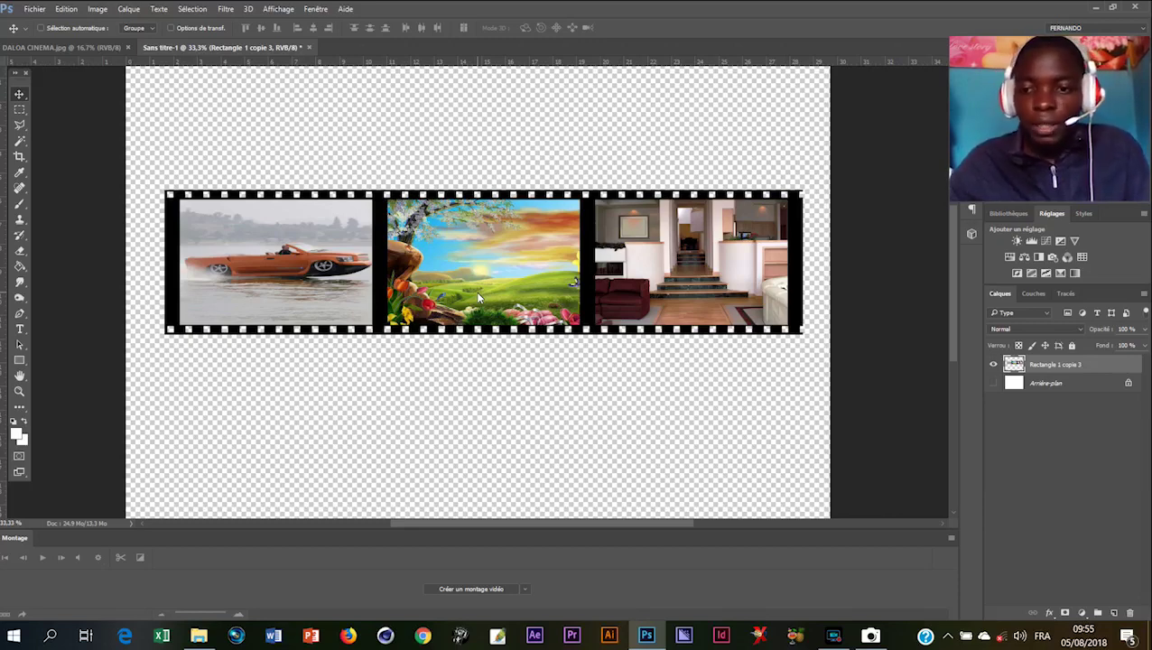
{"action": "left_click", "coordinate": [992, 384]}
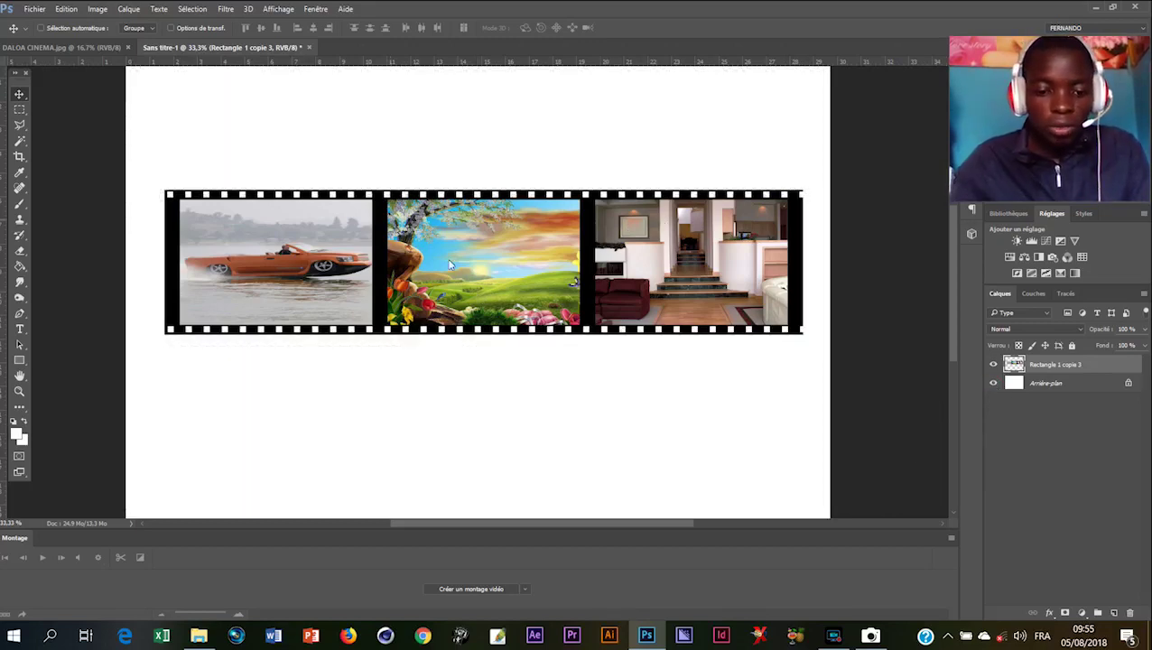
Warp the merged film strip with the Drapeau preset at 50% bend and nudge it slightly left
{"action": "key", "text": "ctrl+t"}
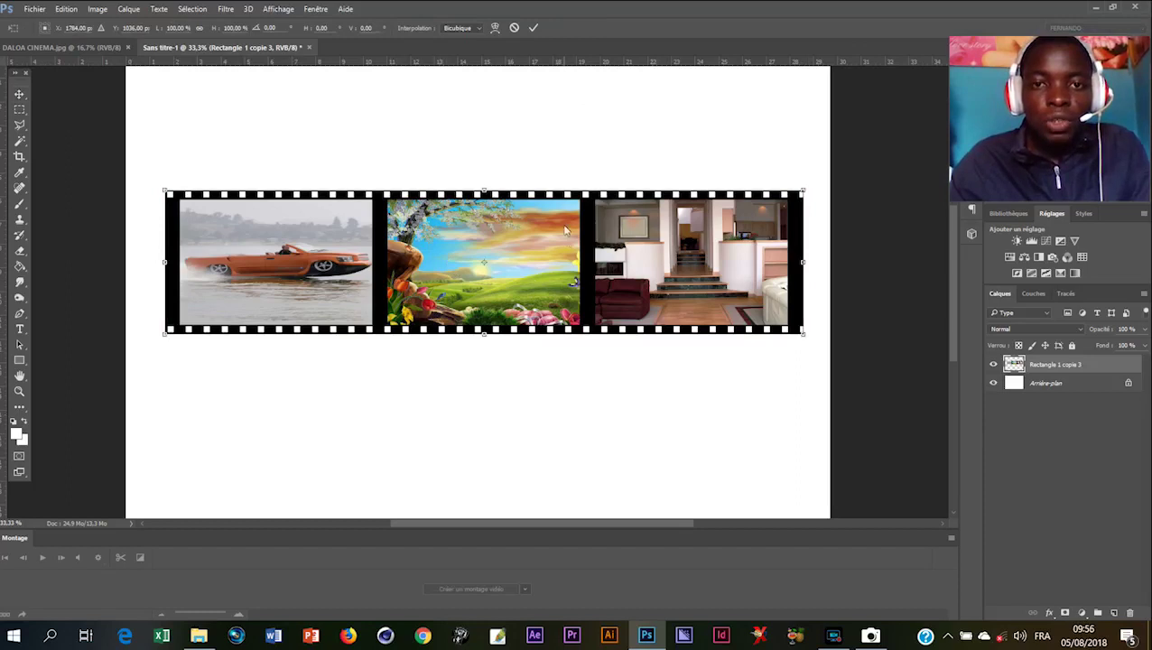
{"action": "left_click", "coordinate": [494, 28]}
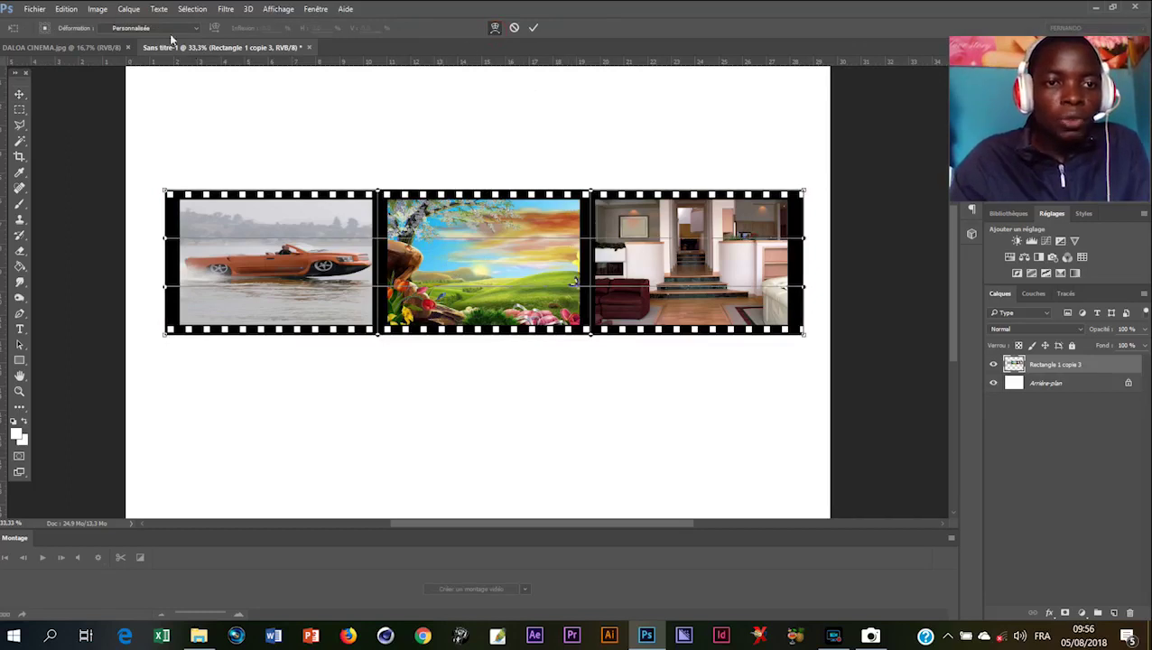
{"action": "left_click", "coordinate": [198, 28]}
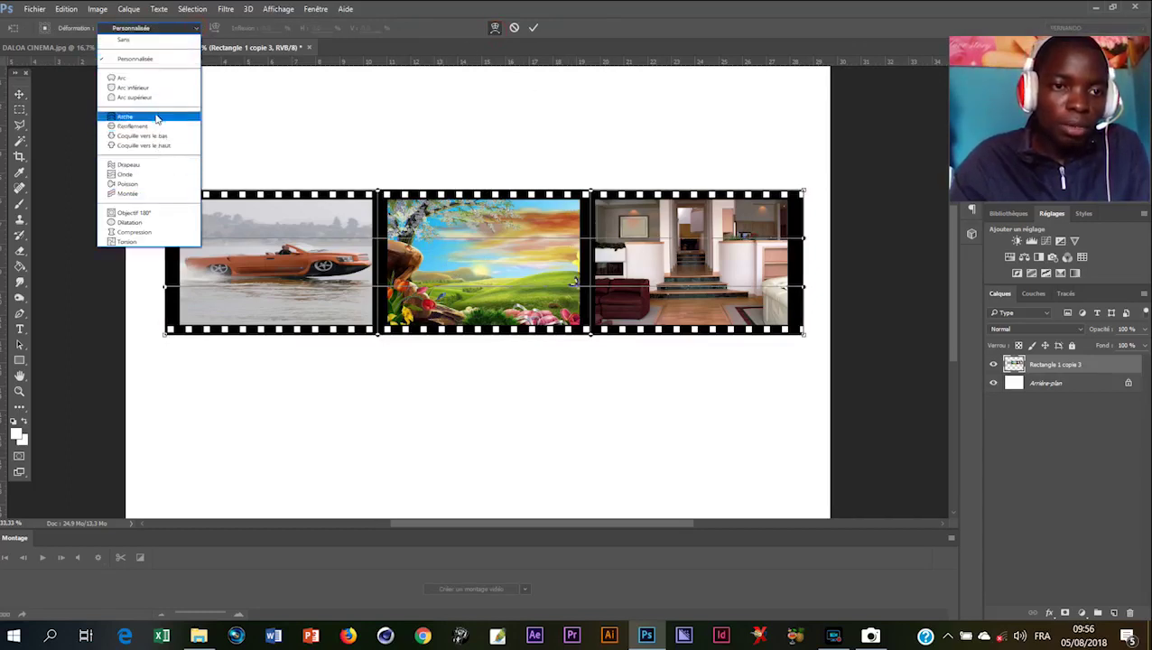
{"action": "left_click", "coordinate": [134, 165]}
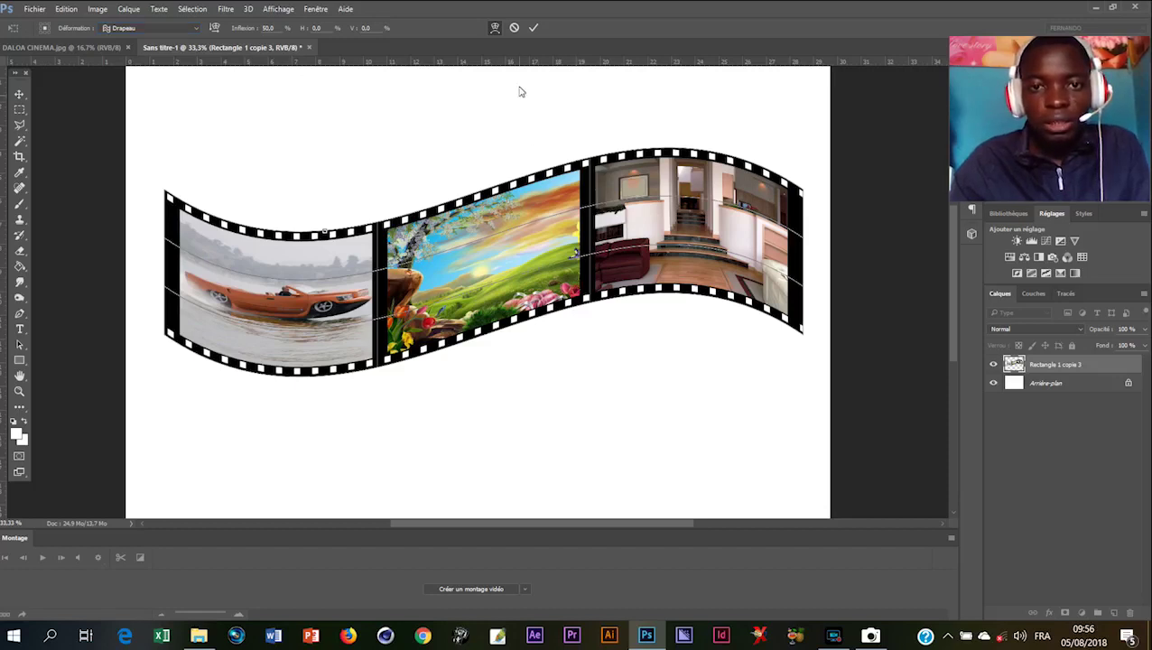
{"action": "left_click", "coordinate": [533, 29]}
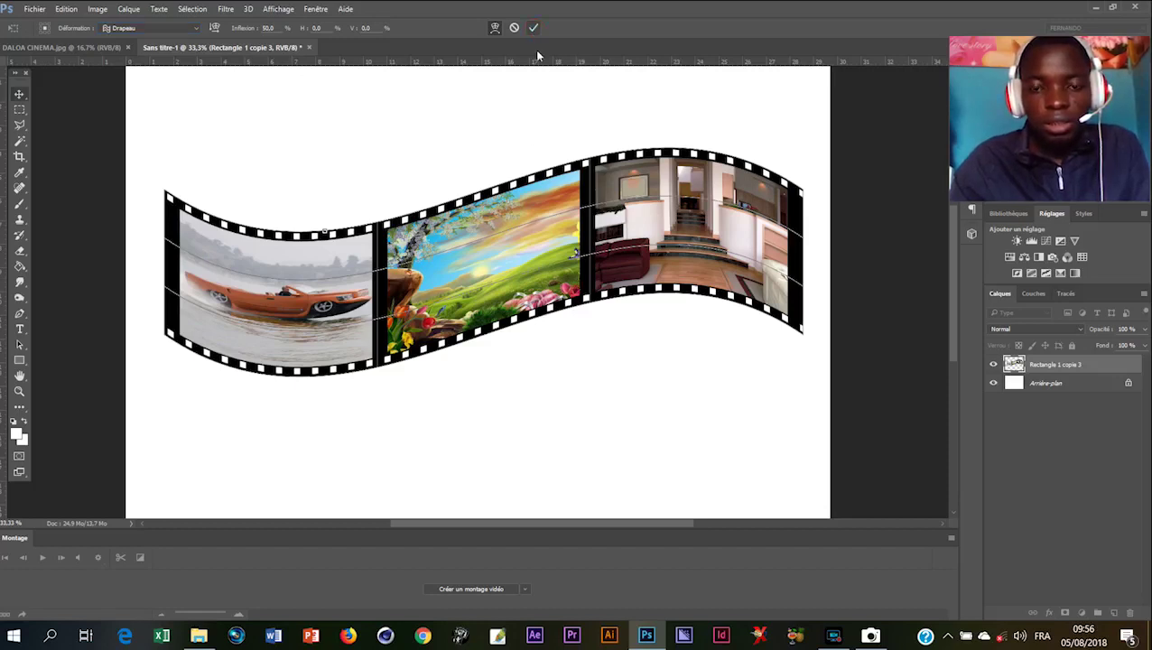
{"action": "left_click_drag", "start_coordinate": [475, 275], "coordinate": [469, 276]}
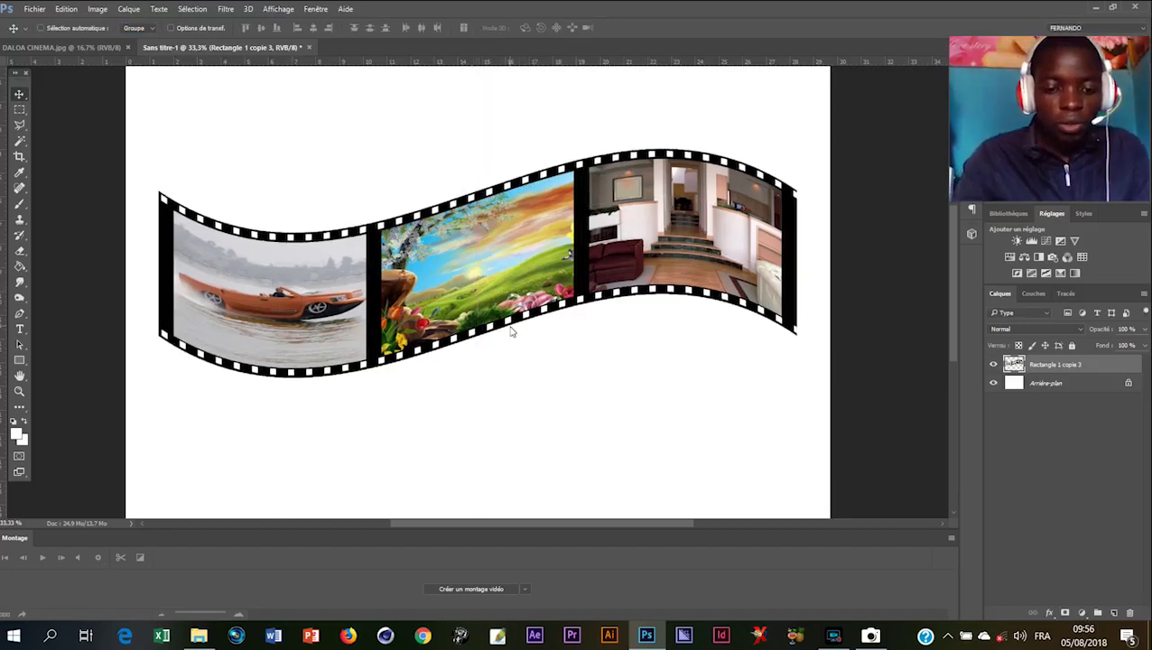
Apply a Perspective transform to the wavy film strip, narrowing its right end and enlarging its left end to about 332% height
{"action": "key", "text": "ctrl+t"}
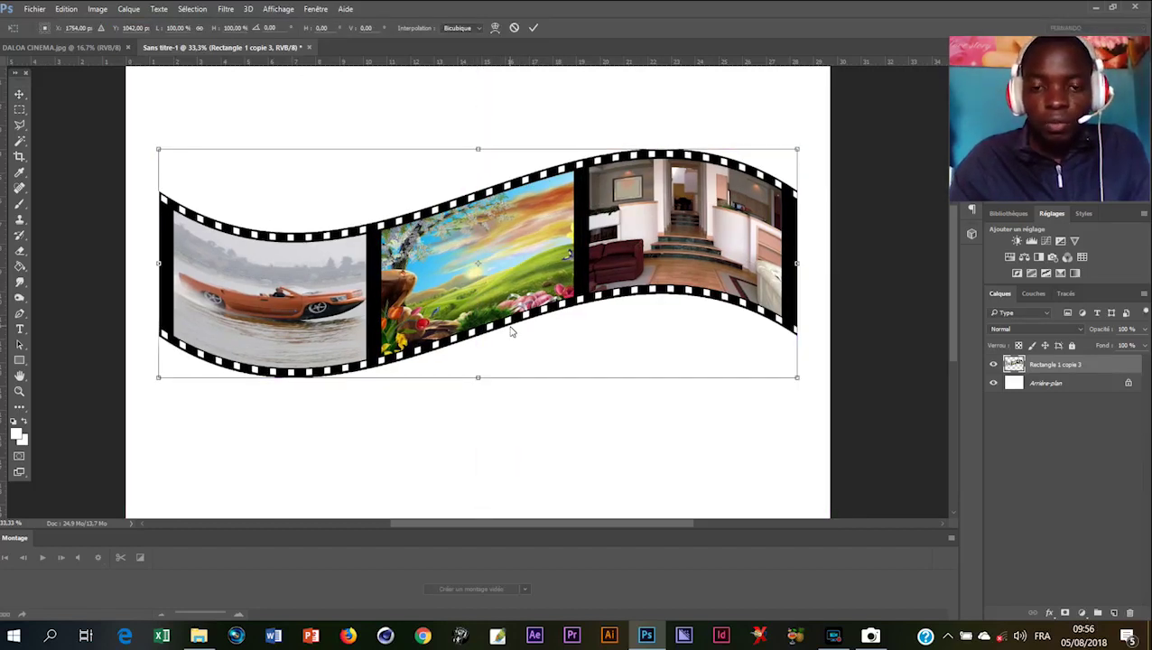
{"action": "right_click", "coordinate": [519, 303]}
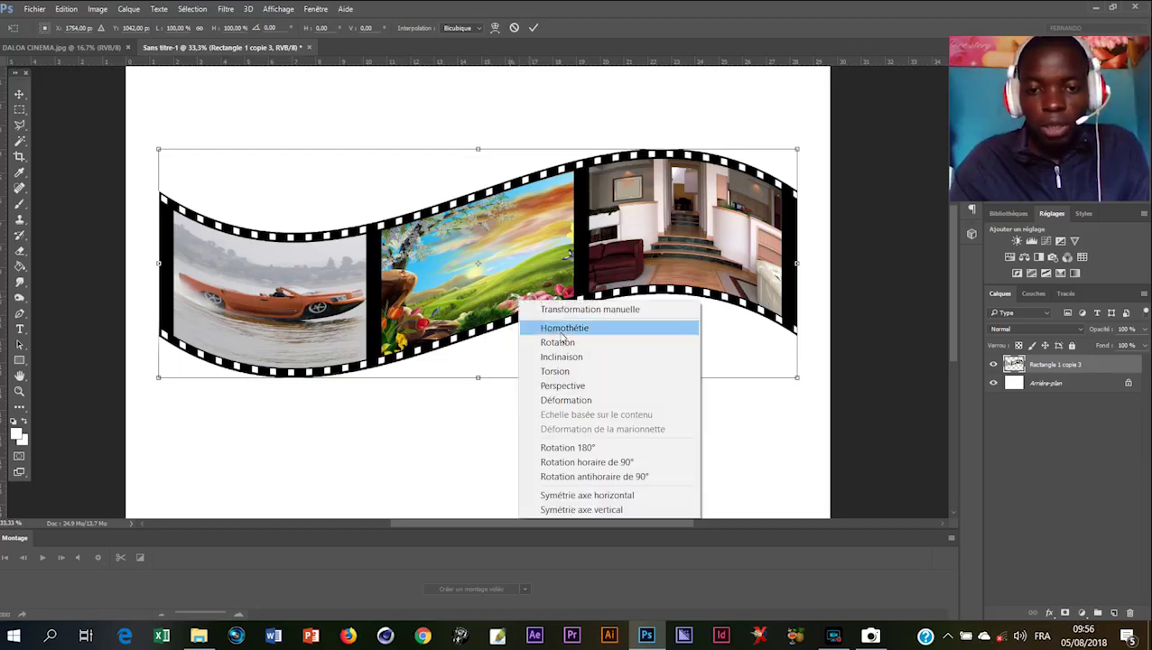
{"action": "left_click", "coordinate": [567, 386]}
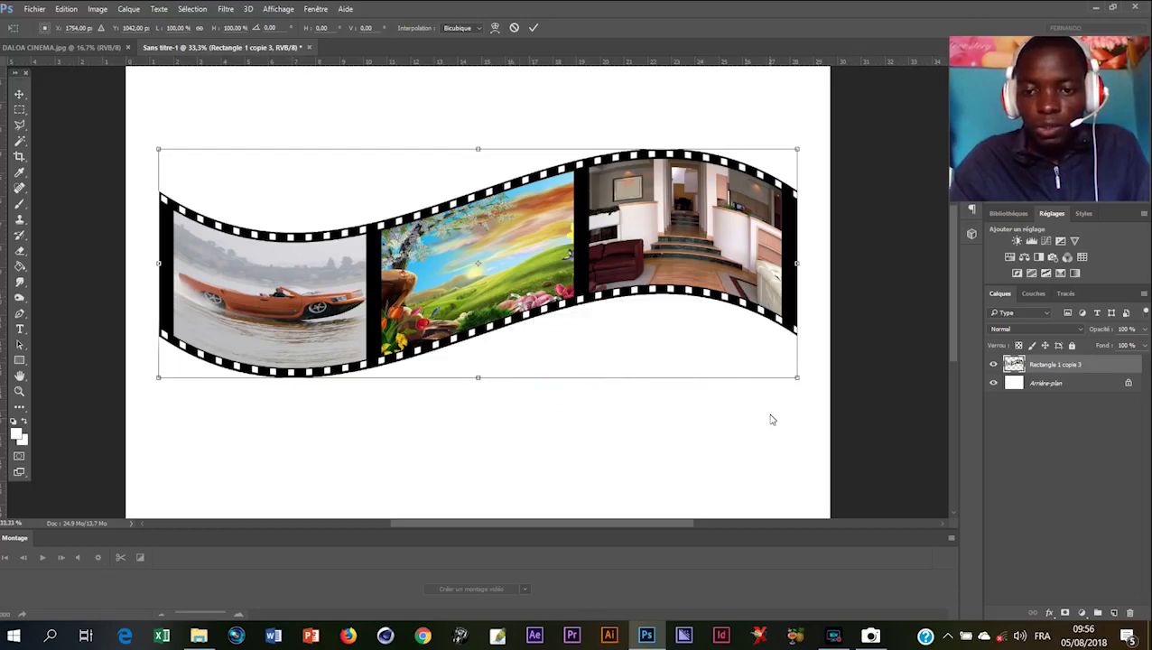
{"action": "left_click", "coordinate": [795, 379]}
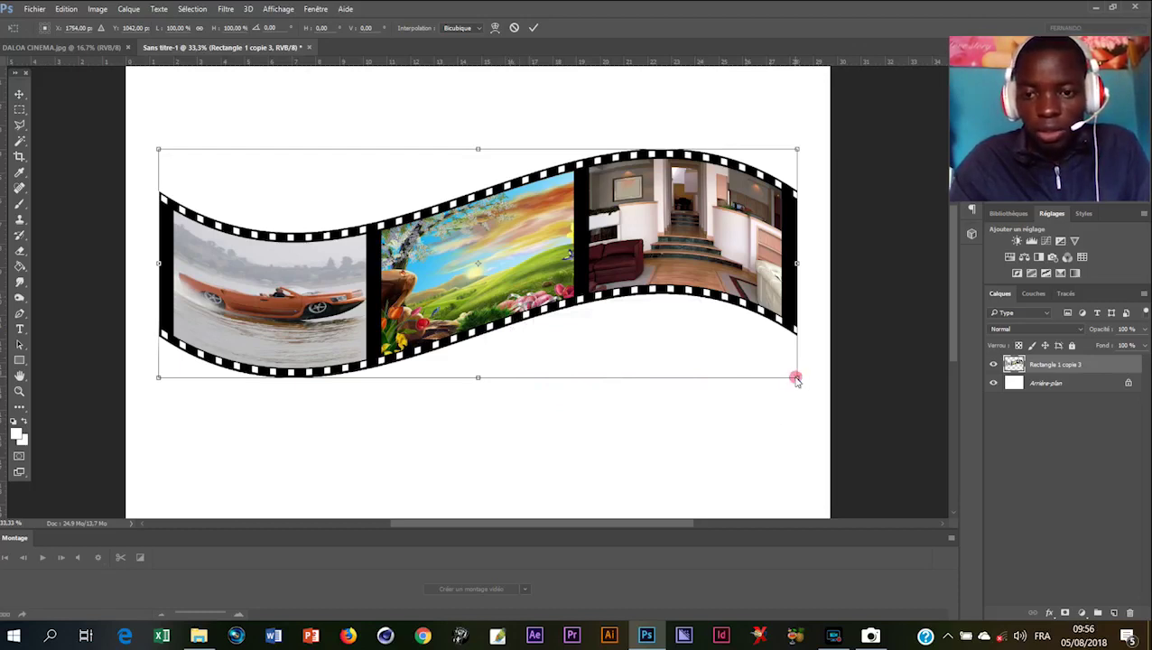
{"action": "left_click_drag", "start_coordinate": [796, 380], "coordinate": [798, 316]}
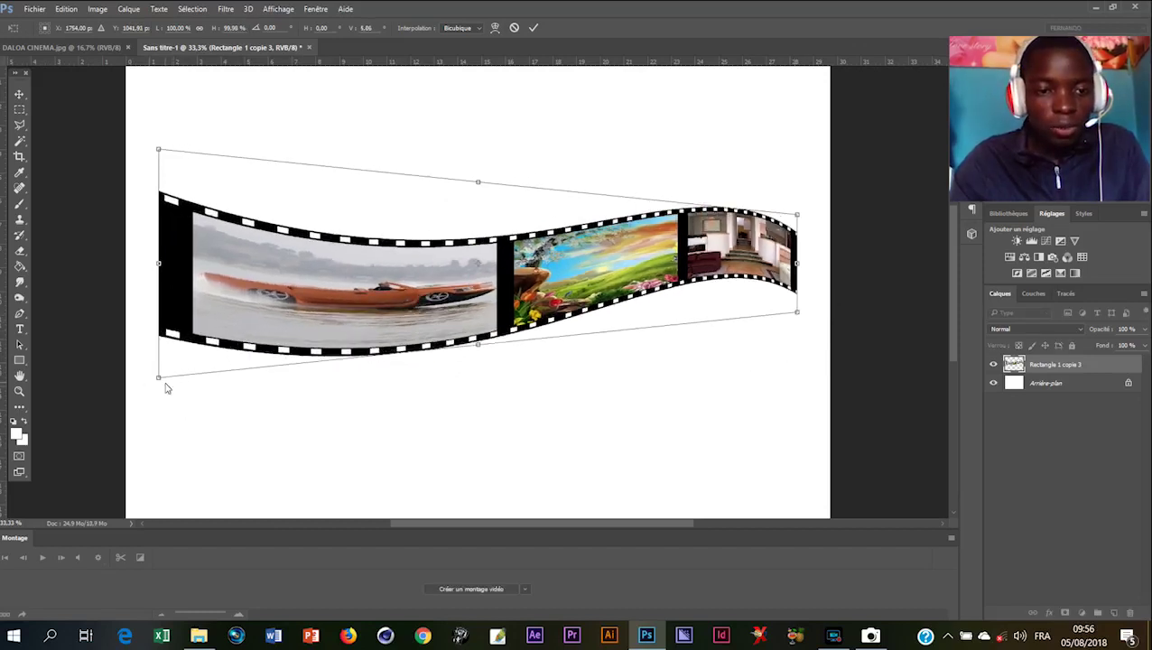
{"action": "left_click_drag", "start_coordinate": [157, 379], "coordinate": [179, 566]}
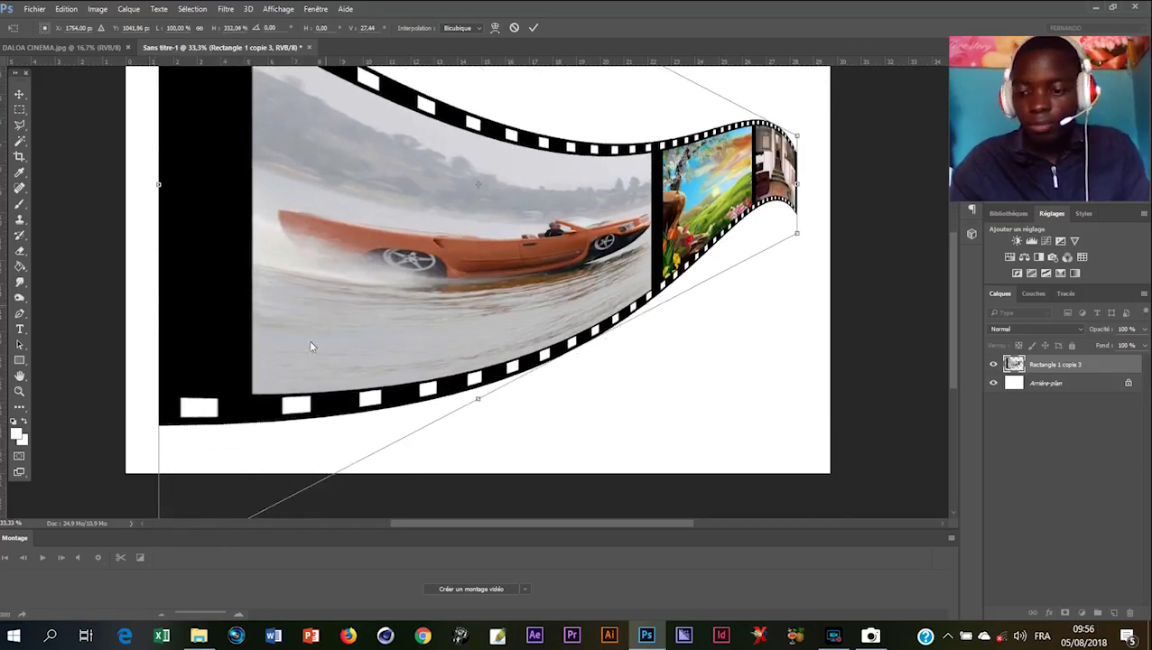
{"action": "key", "text": "ctrl+minus"}
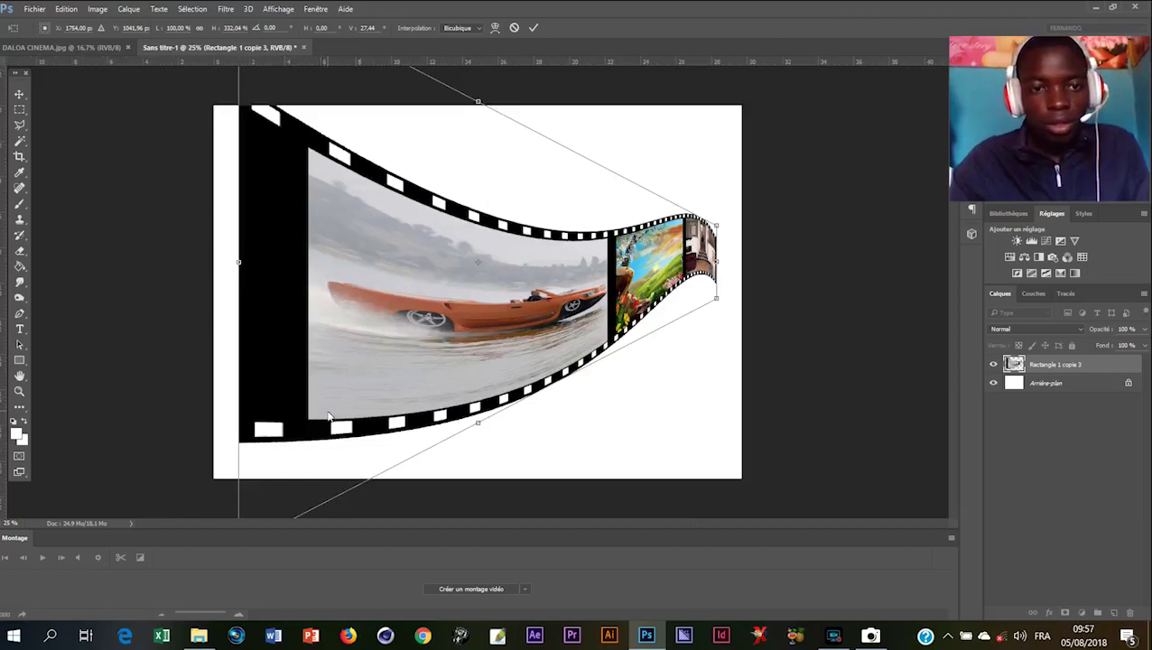
{"action": "key", "text": "Return"}
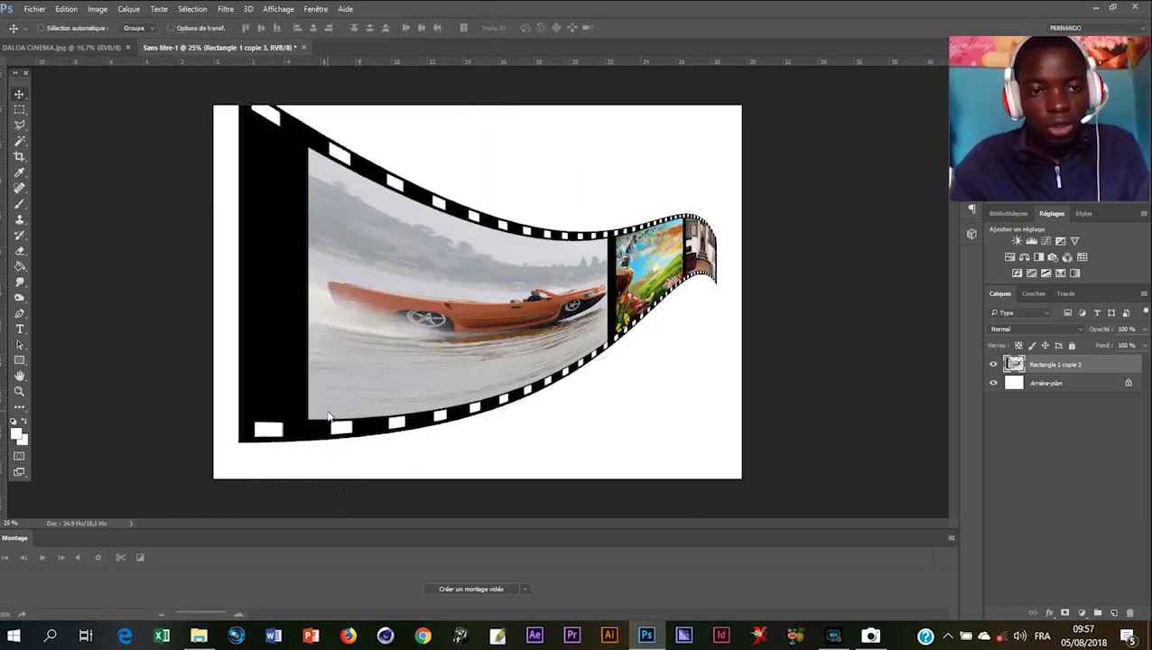
Move the film strip slightly down and left until its wide end meets the canvas's left edge
{"action": "left_click_drag", "start_coordinate": [384, 329], "coordinate": [367, 336]}
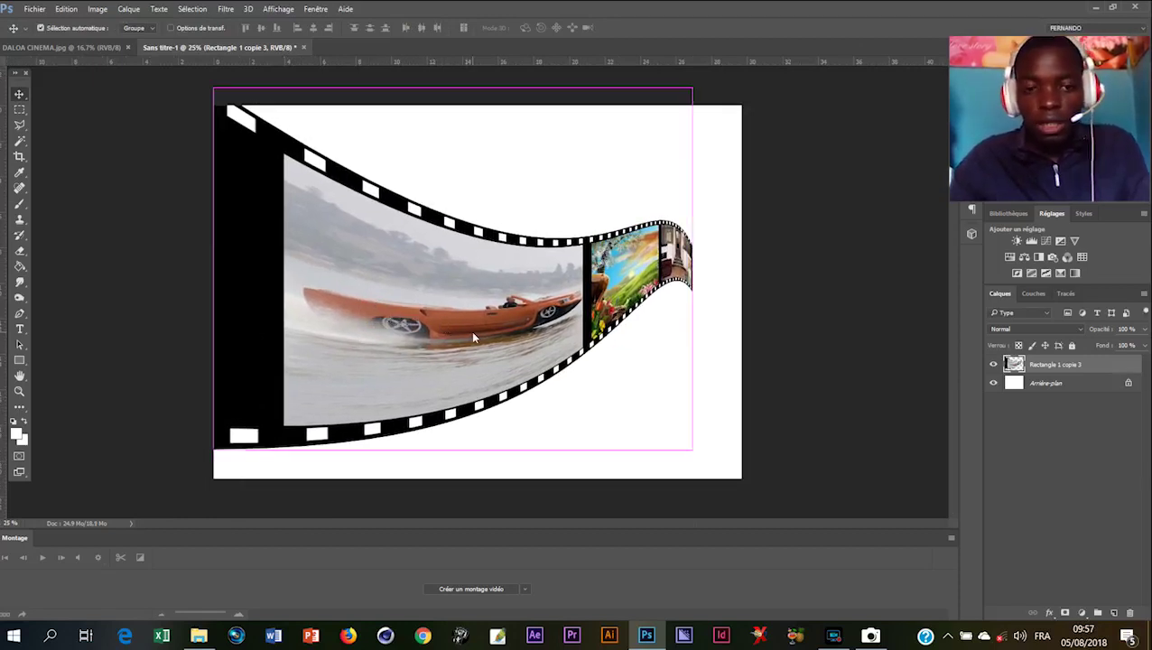
{"action": "key", "text": "ctrl+t"}
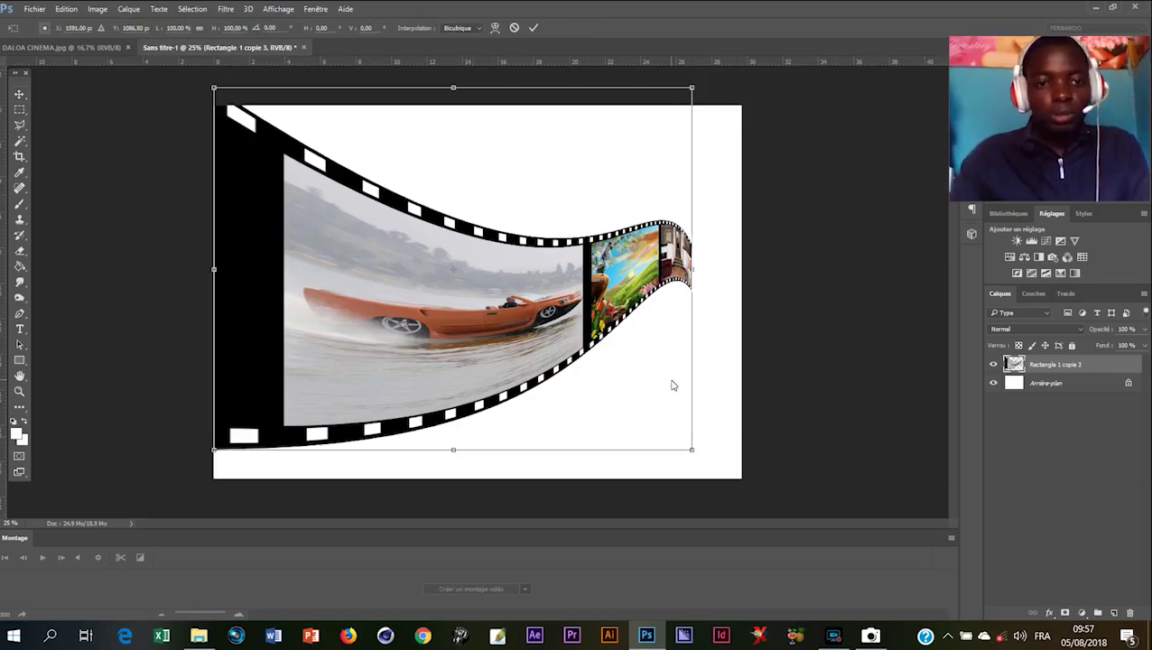
{"action": "key", "text": "Return"}
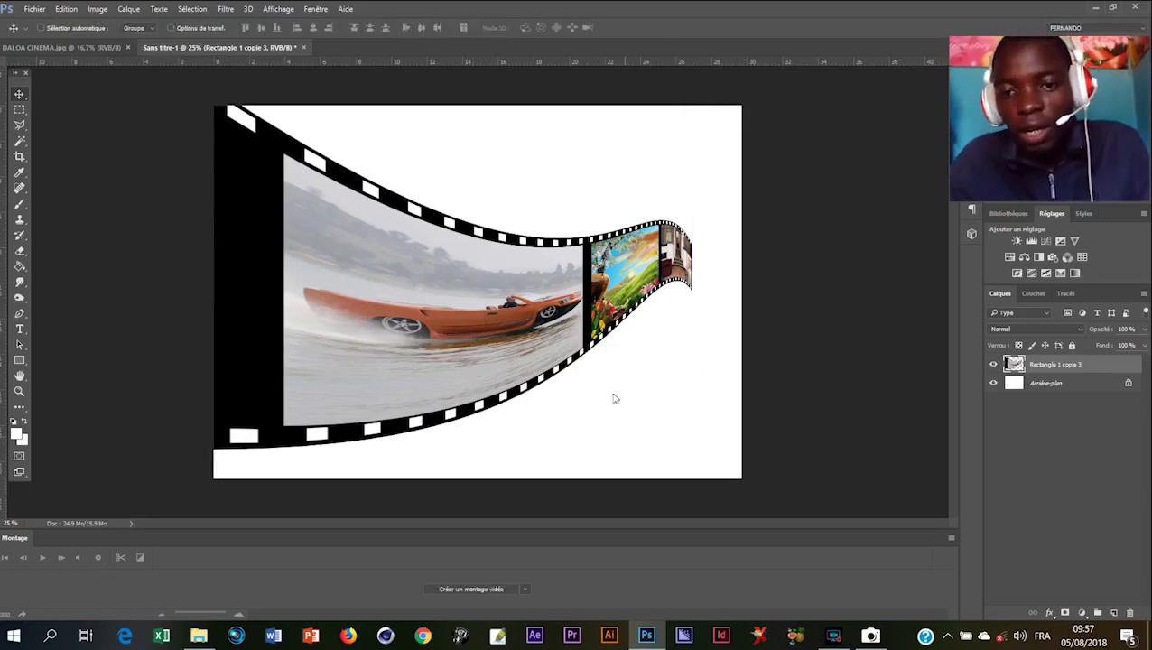